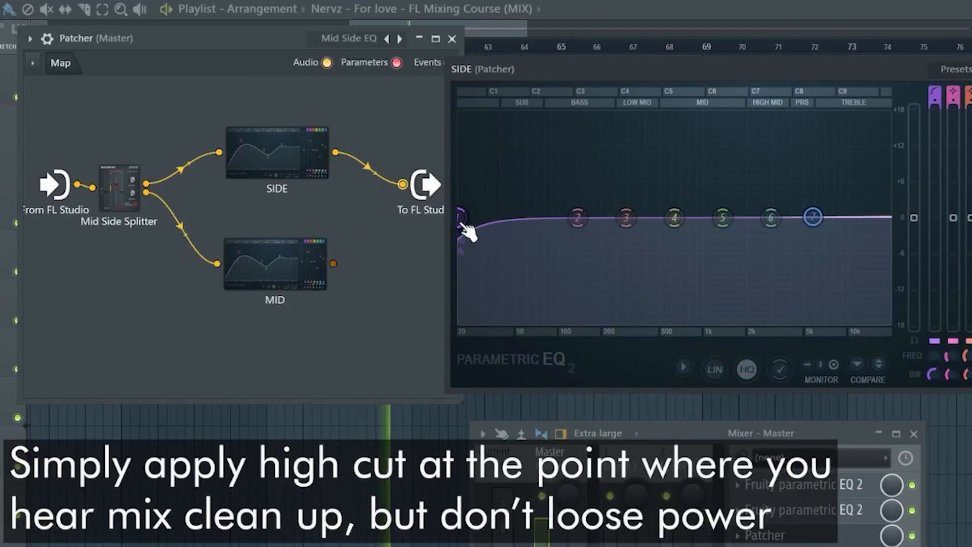
{"action": "left_click_drag", "start_coordinate": [462, 218], "coordinate": [622, 218]}
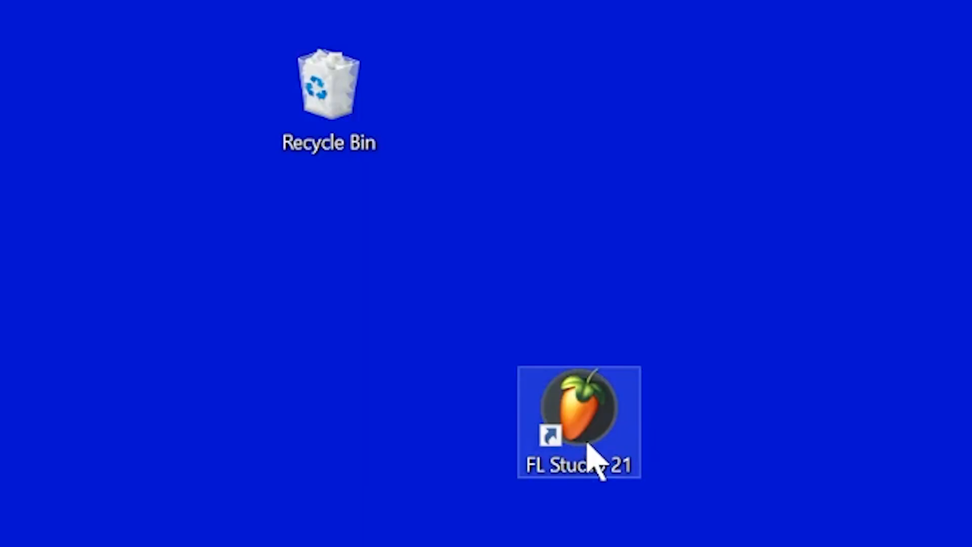
{"action": "left_click_drag", "start_coordinate": [590, 456], "coordinate": [344, 114]}
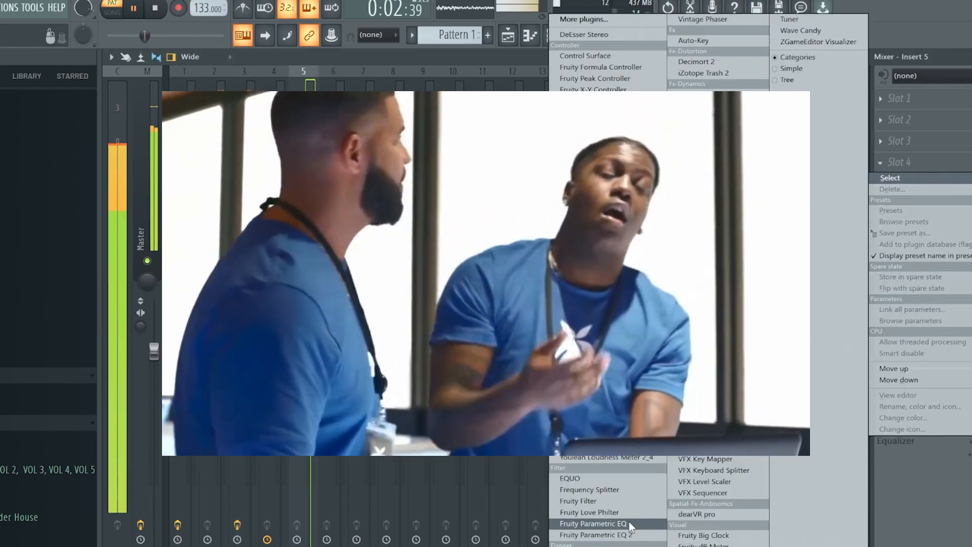
{"action": "left_click", "coordinate": [629, 524]}
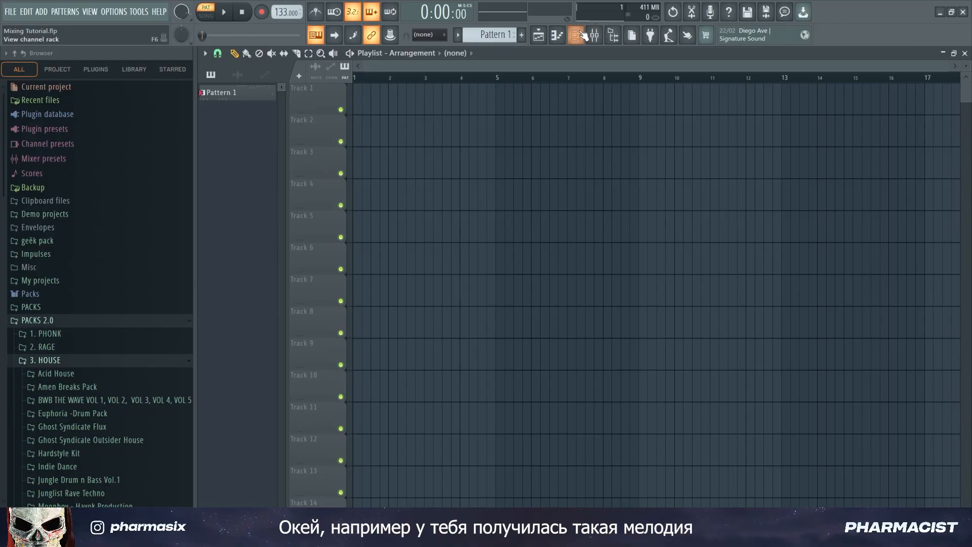
Play the Pharma Cowbell melody in the piano roll, then audition the full Pattern 1 with the channel rack open.
{"action": "key", "text": "F6"}
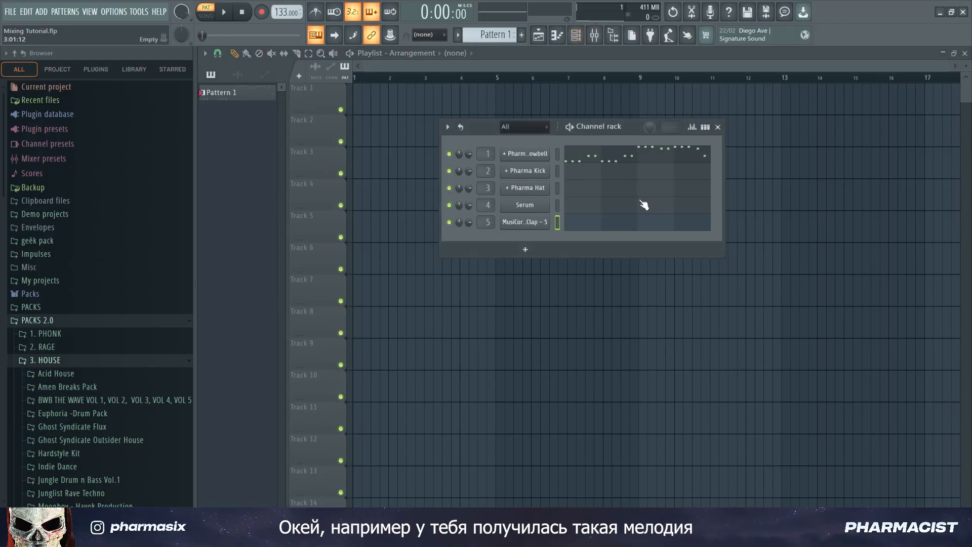
{"action": "left_click", "coordinate": [584, 163]}
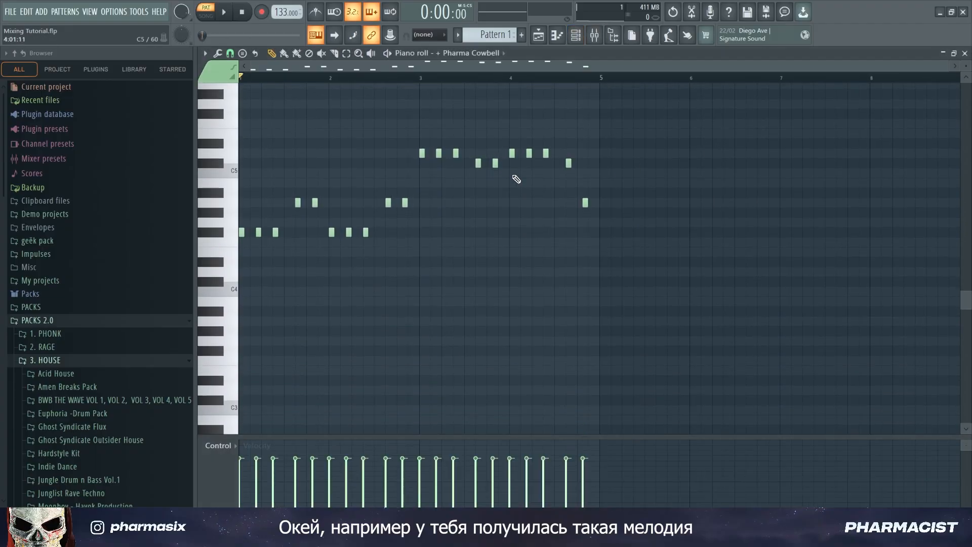
{"action": "key", "text": "space"}
{"action": "scroll", "coordinate": [734, 197], "scroll_direction": "up", "scroll_amount": 2}
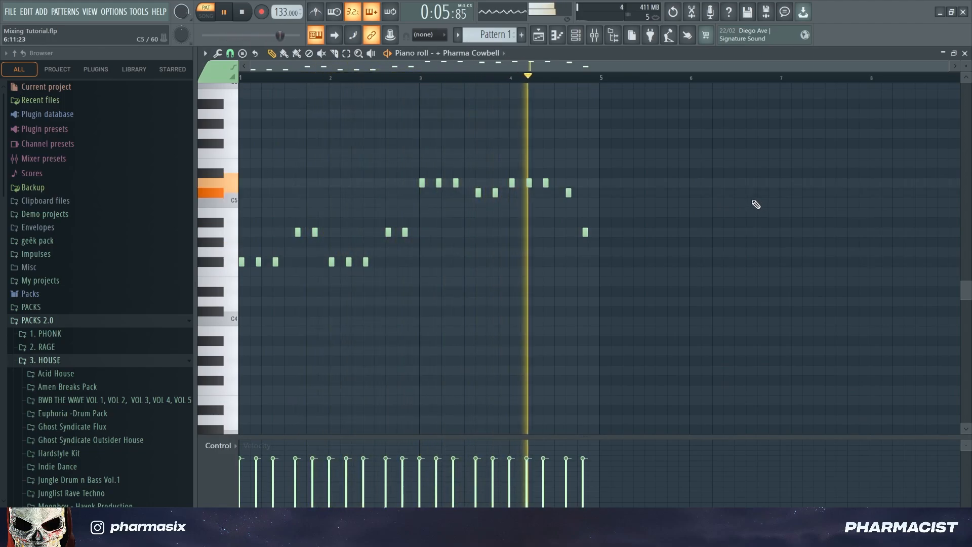
{"action": "key", "text": "space"}
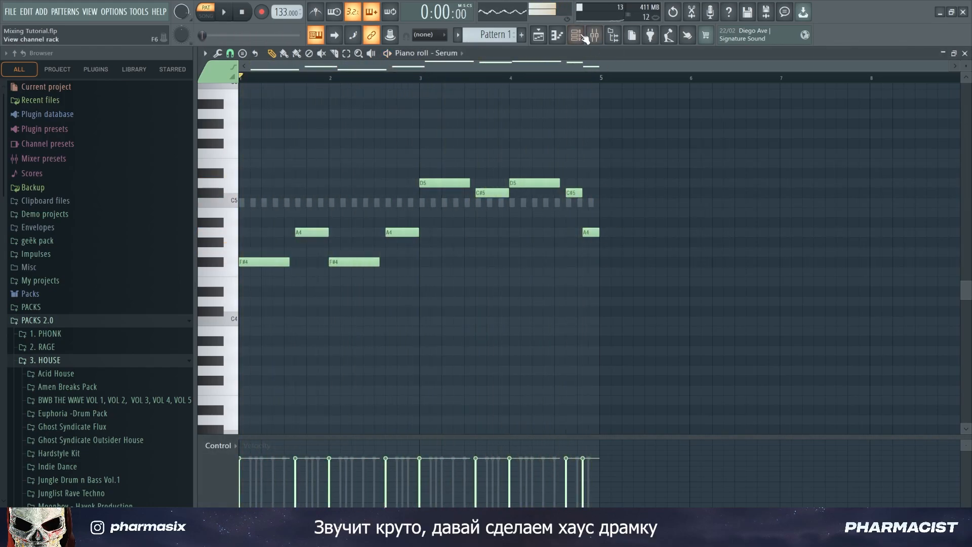
{"action": "left_click", "coordinate": [576, 35]}
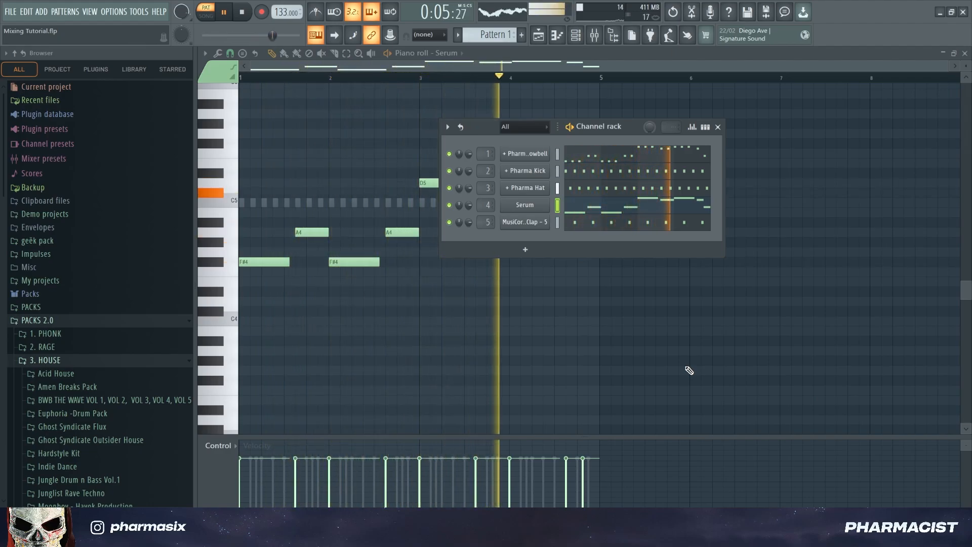
{"action": "key", "text": "space"}
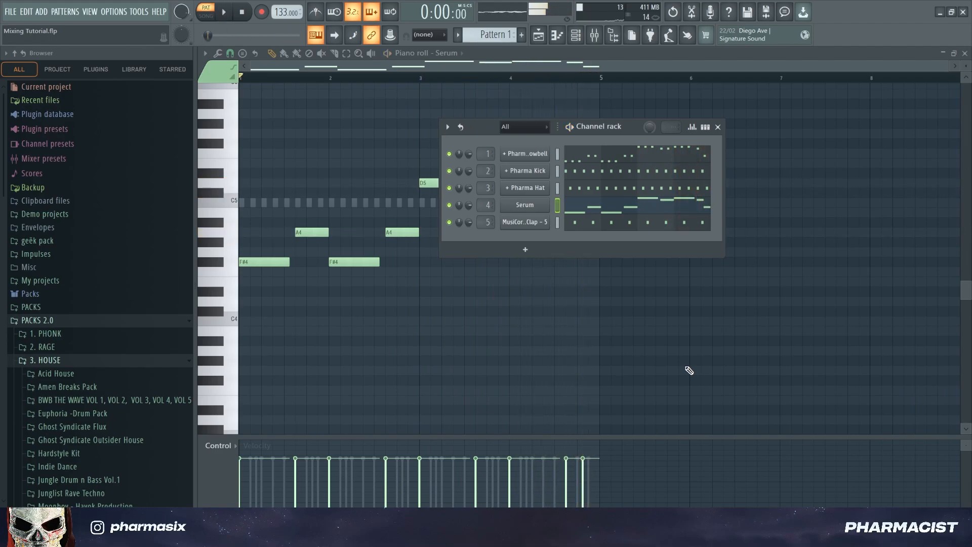
Add Fruity Soft Clipper to slot 10 of the Master mixer track and close its window.
{"action": "key", "text": "F9"}
{"action": "left_click", "coordinate": [852, 248]}
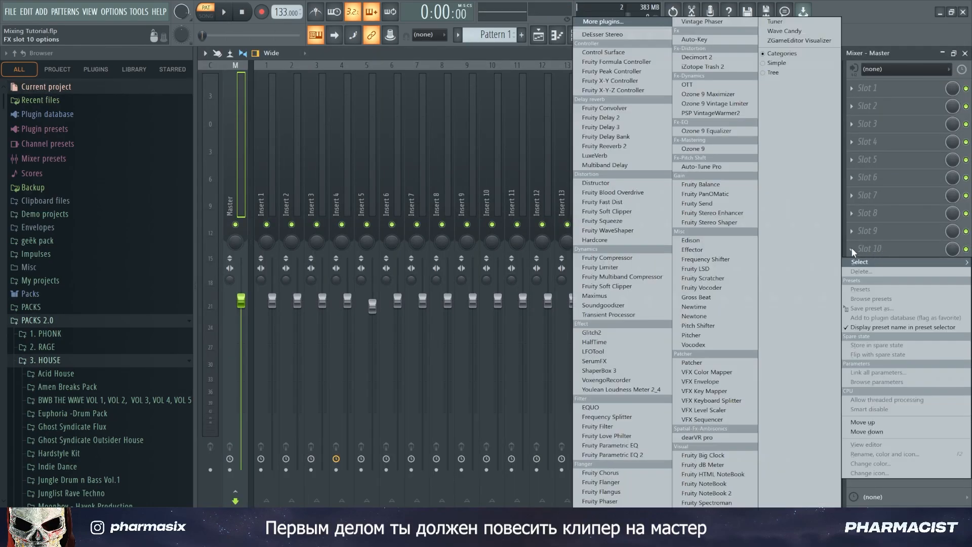
{"action": "left_click", "coordinate": [663, 211]}
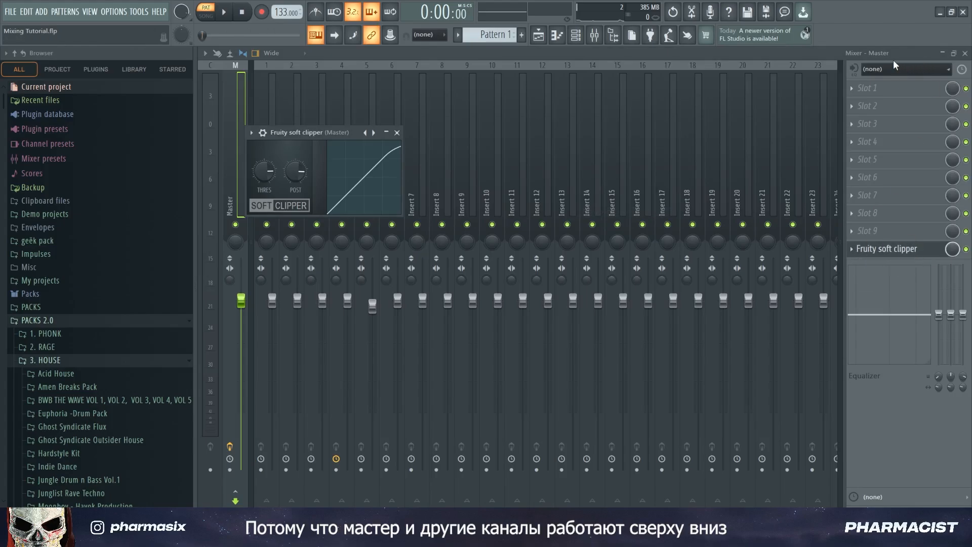
{"action": "left_click", "coordinate": [397, 132]}
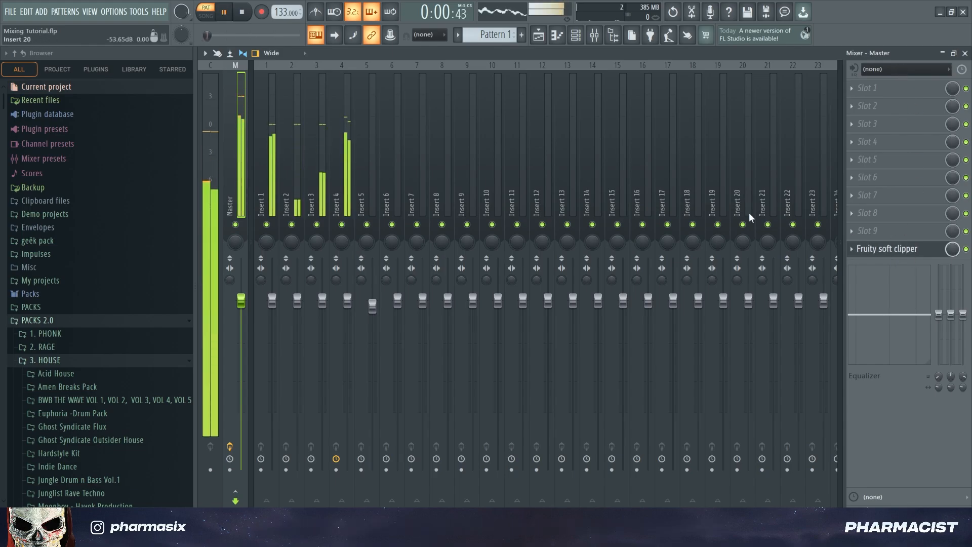
{"action": "left_click", "coordinate": [891, 250]}
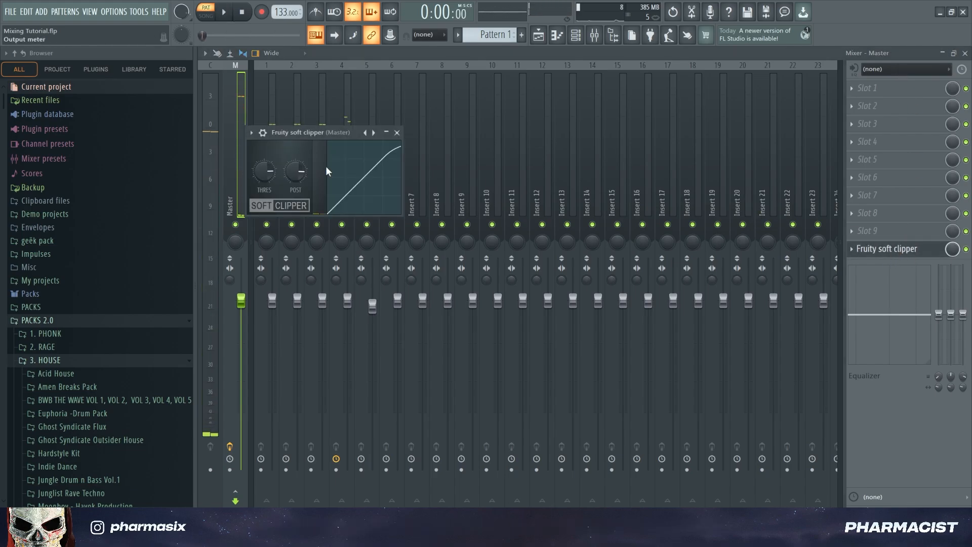
{"action": "left_click", "coordinate": [397, 133]}
View the boost and other precomputed effects controls in the Pharma Cowbell sampler, reached from the channel rack, and close it.
{"action": "left_click", "coordinate": [538, 34]}
{"action": "left_click", "coordinate": [582, 37]}
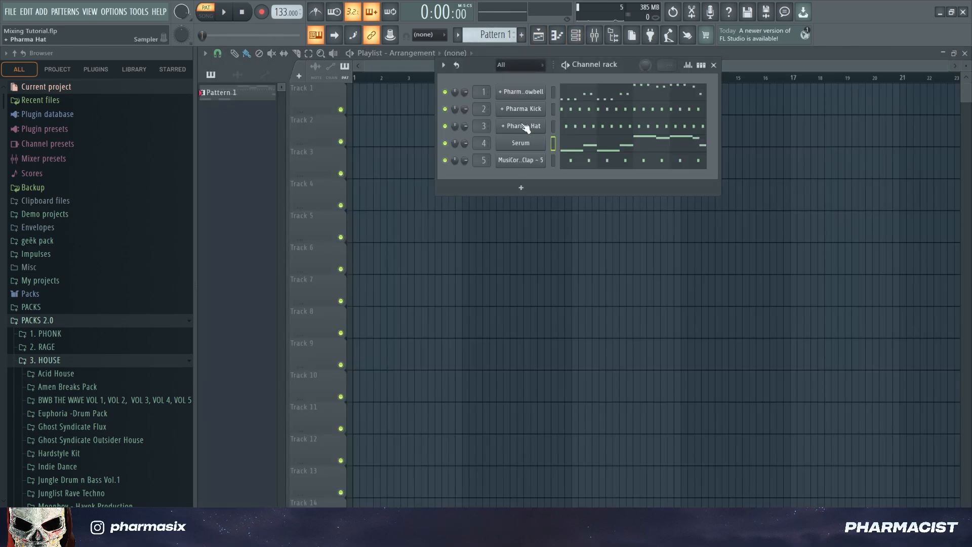
{"action": "left_click", "coordinate": [509, 90]}
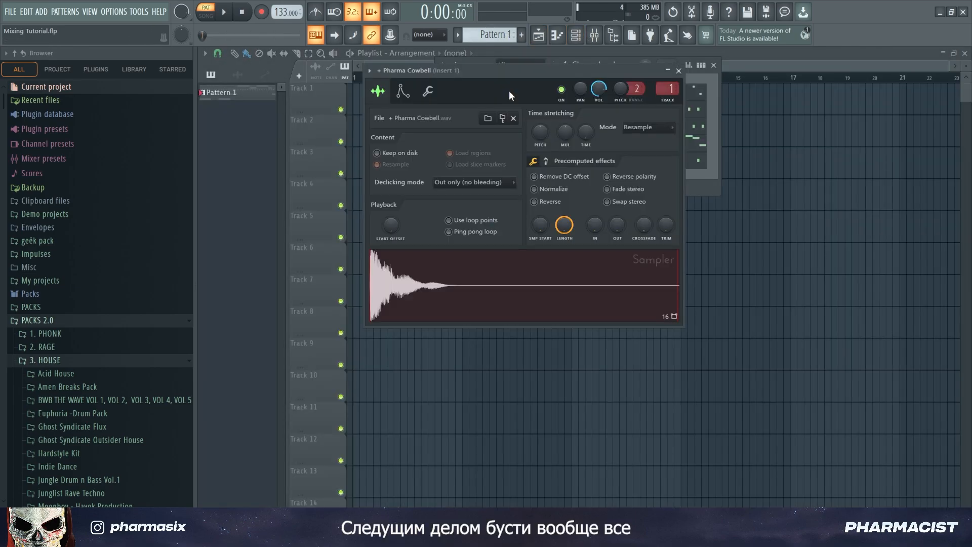
{"action": "left_click", "coordinate": [546, 161]}
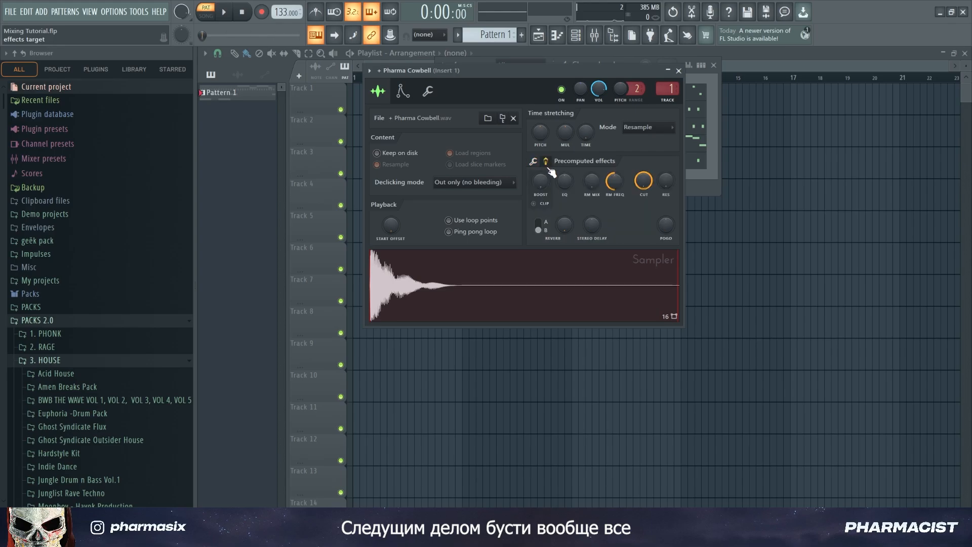
{"action": "left_click", "coordinate": [679, 71]}
Solo Insert 1 in the mixer and play the pattern to check the cowbell's level.
{"action": "key", "text": "F9"}
{"action": "key", "text": "space"}
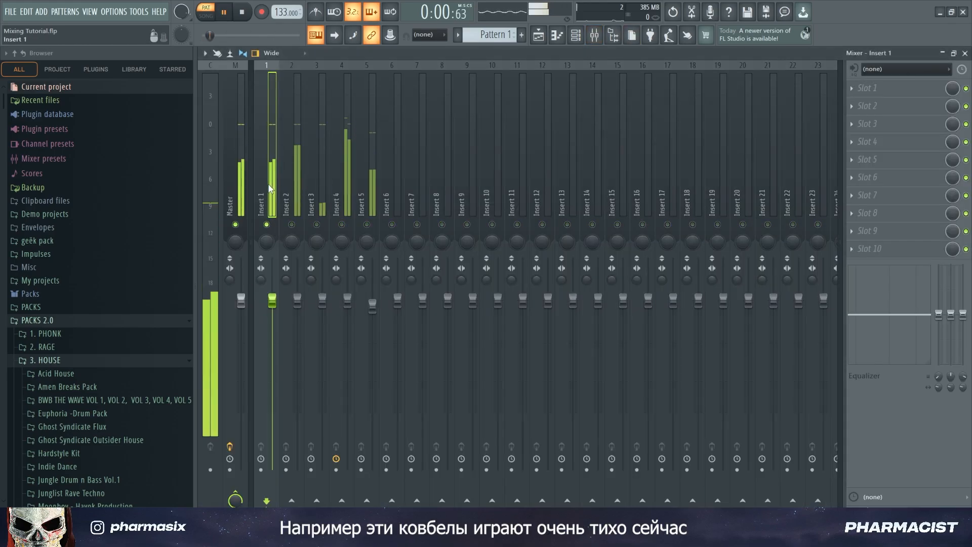
{"action": "key", "text": "space"}
Set the Pharma Cowbell sampler's precomputed Boost to 14% and play the result.
{"action": "key", "text": "F6"}
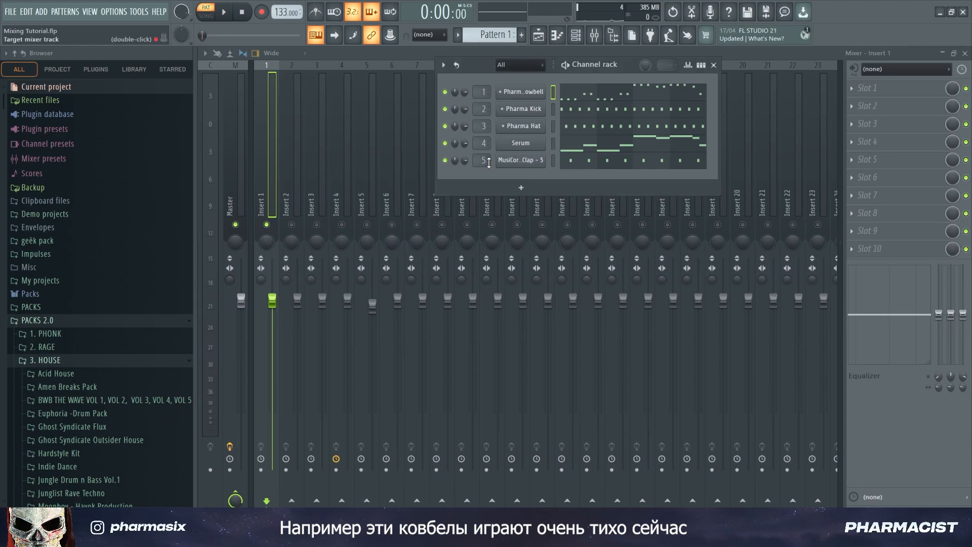
{"action": "left_click", "coordinate": [537, 93]}
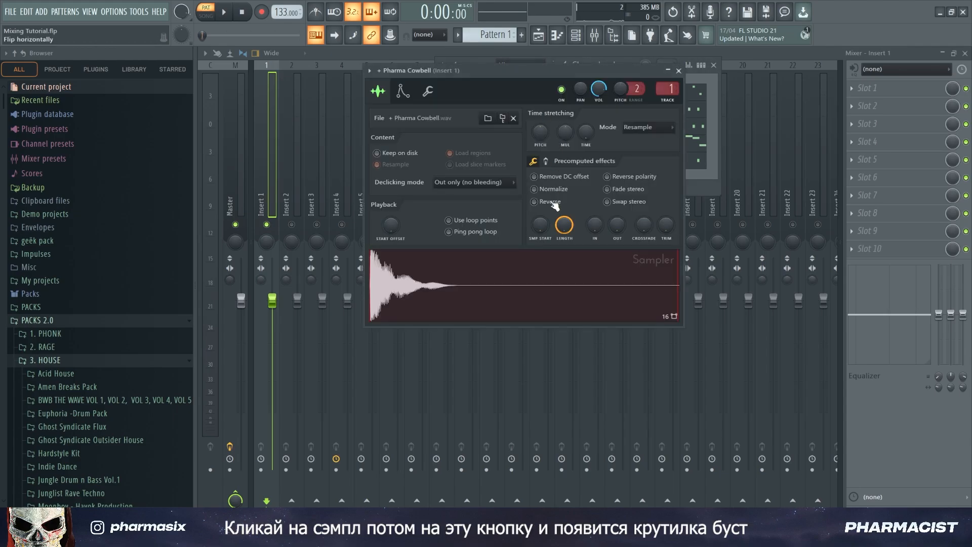
{"action": "left_click", "coordinate": [546, 162]}
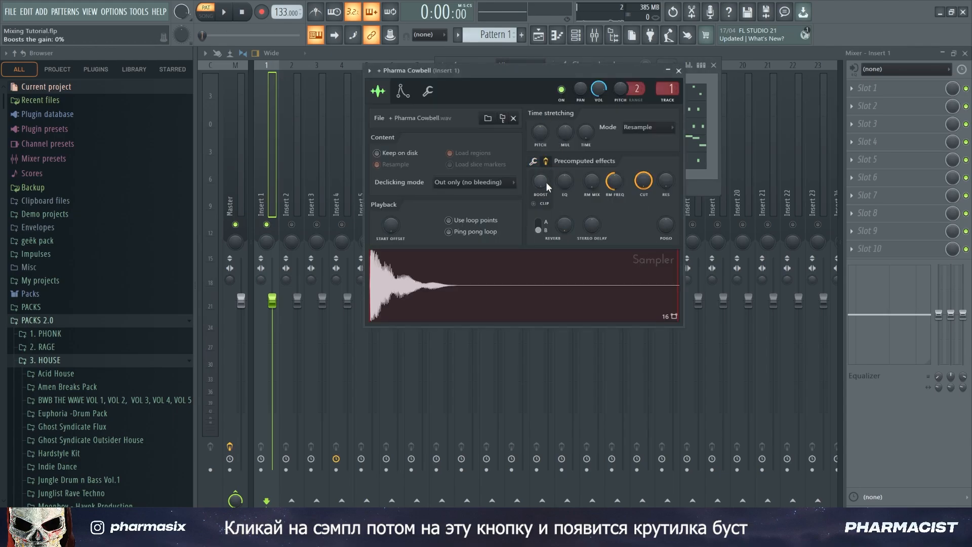
{"action": "left_click_drag", "start_coordinate": [545, 186], "coordinate": [545, 177]}
{"action": "key", "text": "space"}
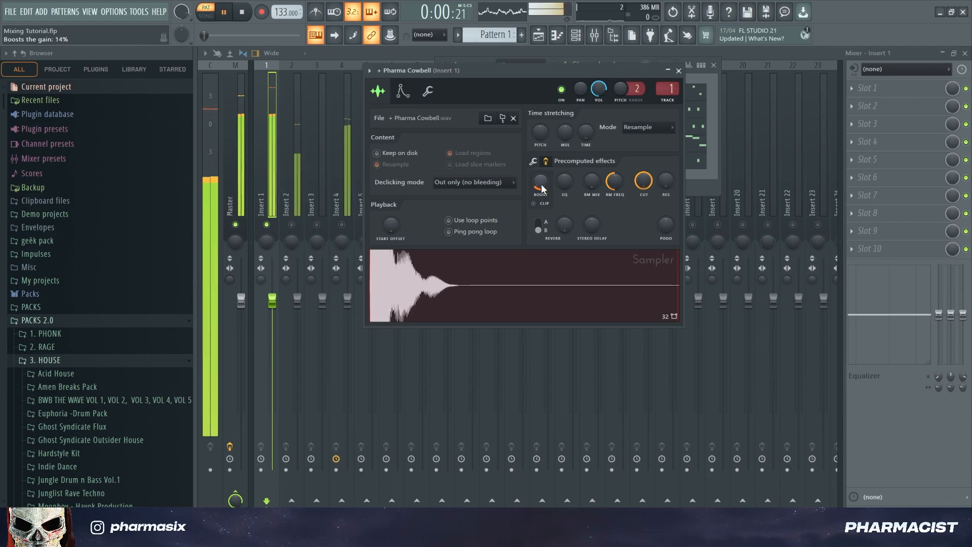
{"action": "key", "text": "space"}
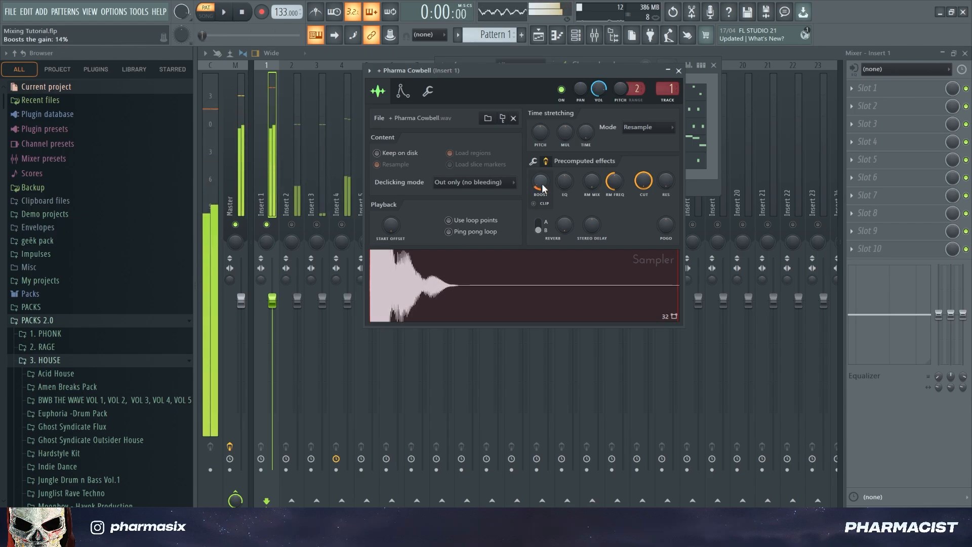
Play the boosted cowbell and check its peak level on Insert 1 in the mixer.
{"action": "left_click", "coordinate": [269, 126]}
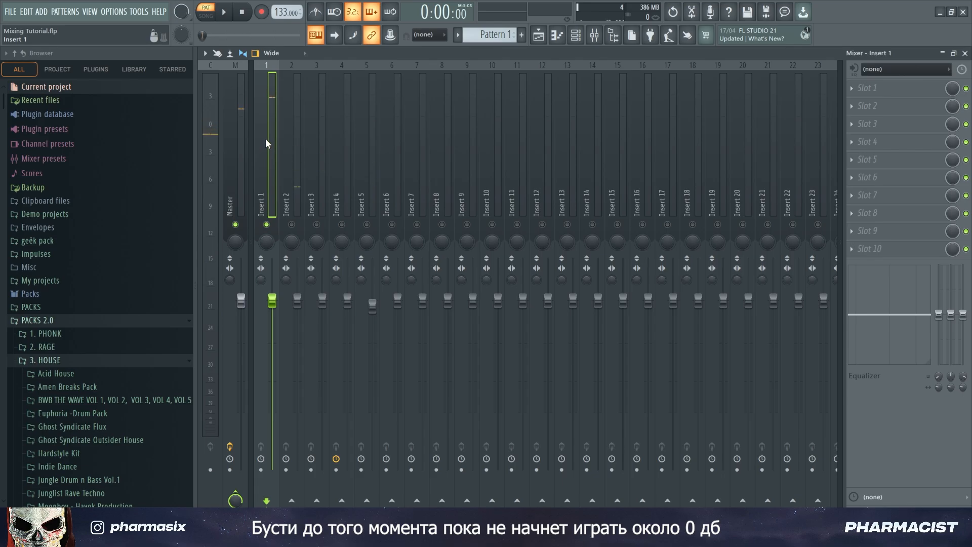
{"action": "key", "text": "space"}
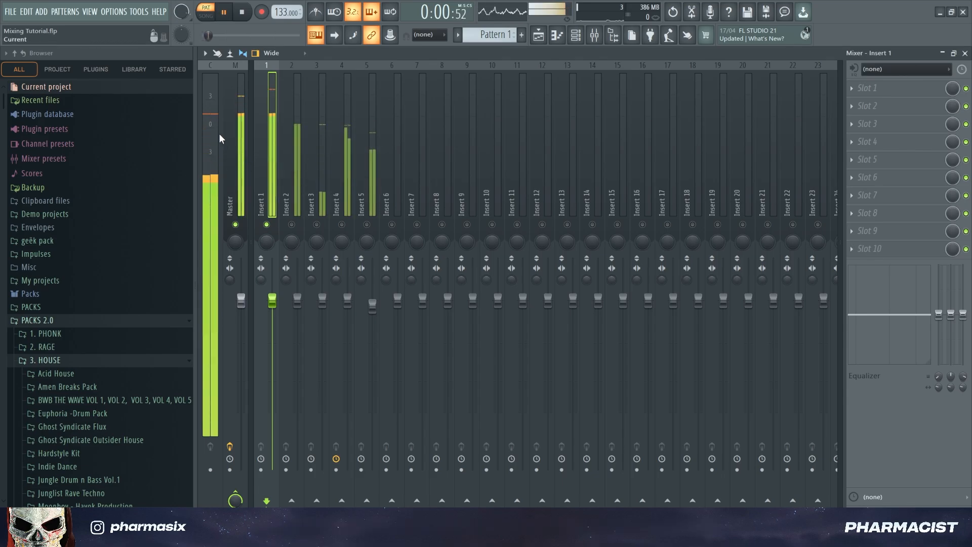
{"action": "key", "text": "space"}
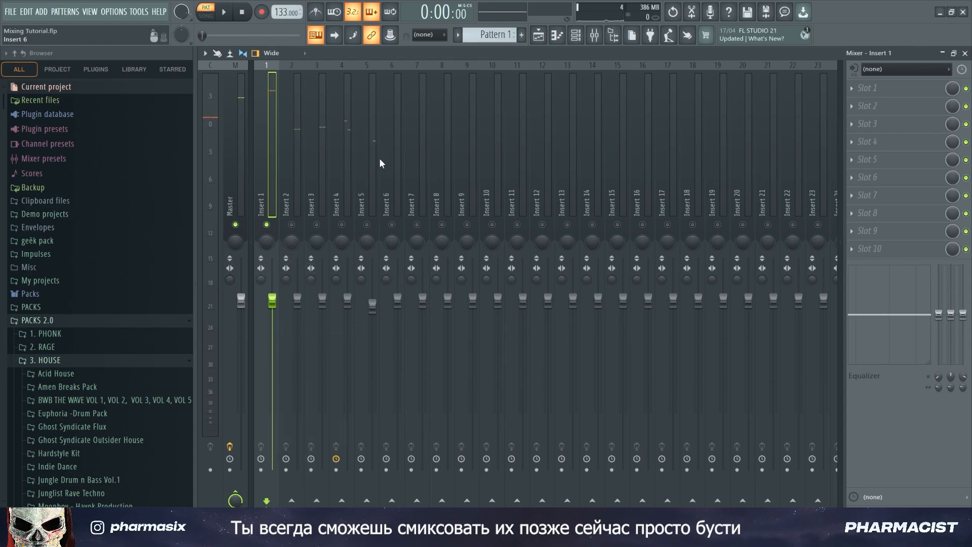
Solo Insert 2 and play the kick with the Pharma Kick sampler's precomputed effects open.
{"action": "right_click", "coordinate": [291, 225]}
{"action": "key", "text": "space"}
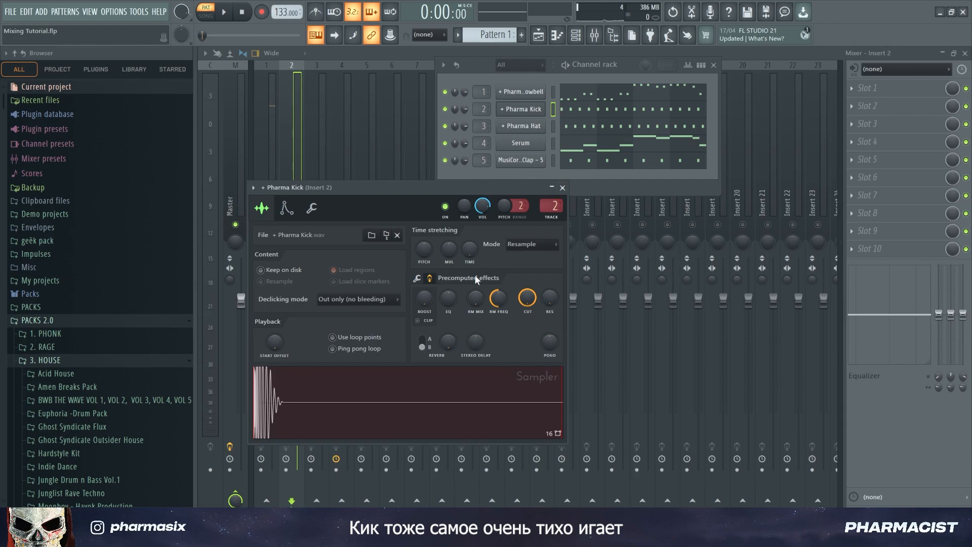
{"action": "key", "text": "space"}
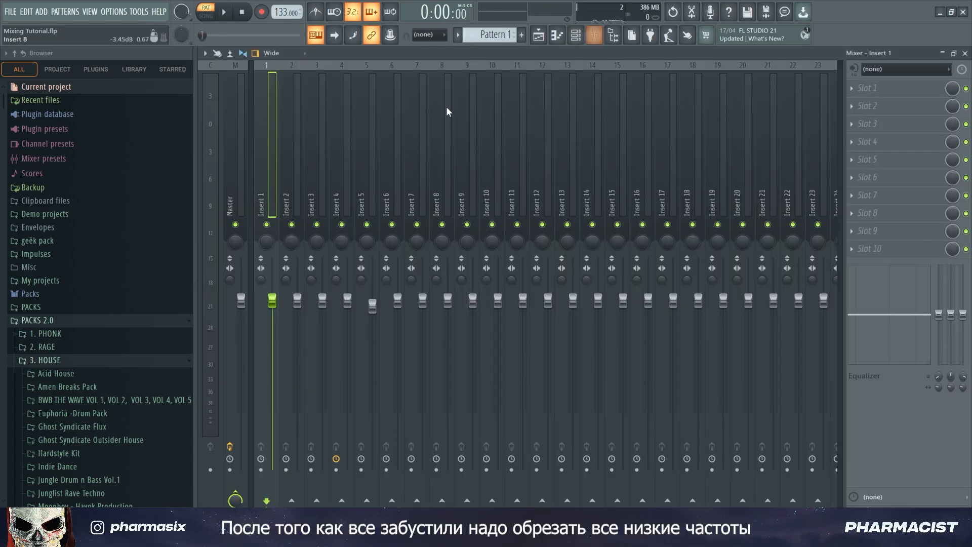
Solo Insert 1 and add Fruity Parametric EQ 2 to its slot 5 to view the cowbell's spectrum during playback.
{"action": "right_click", "coordinate": [267, 224]}
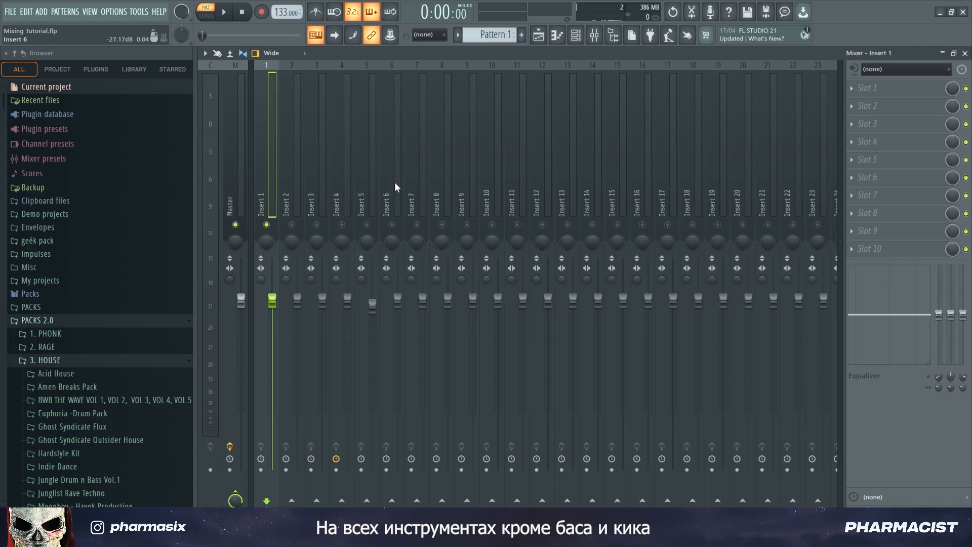
{"action": "key", "text": "space"}
{"action": "left_click", "coordinate": [868, 159]}
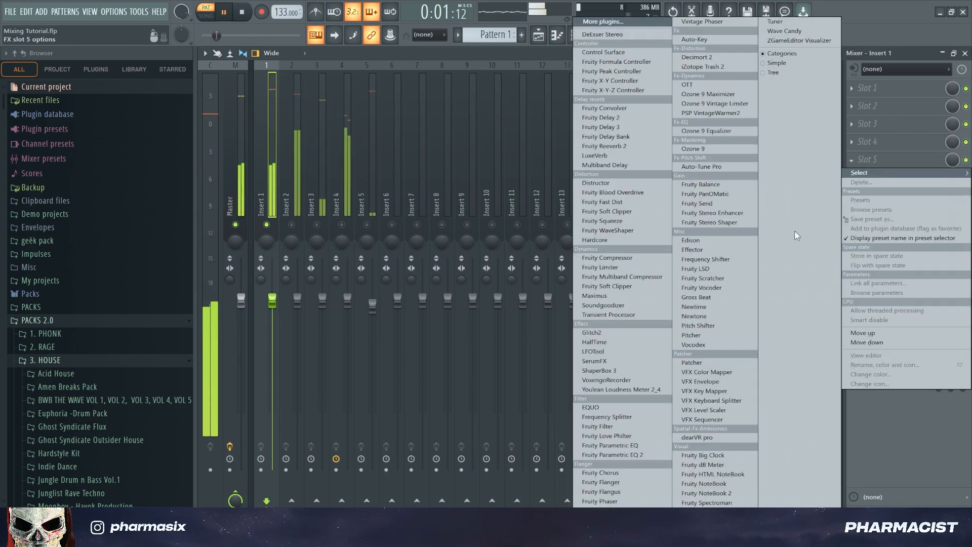
{"action": "left_click", "coordinate": [633, 454]}
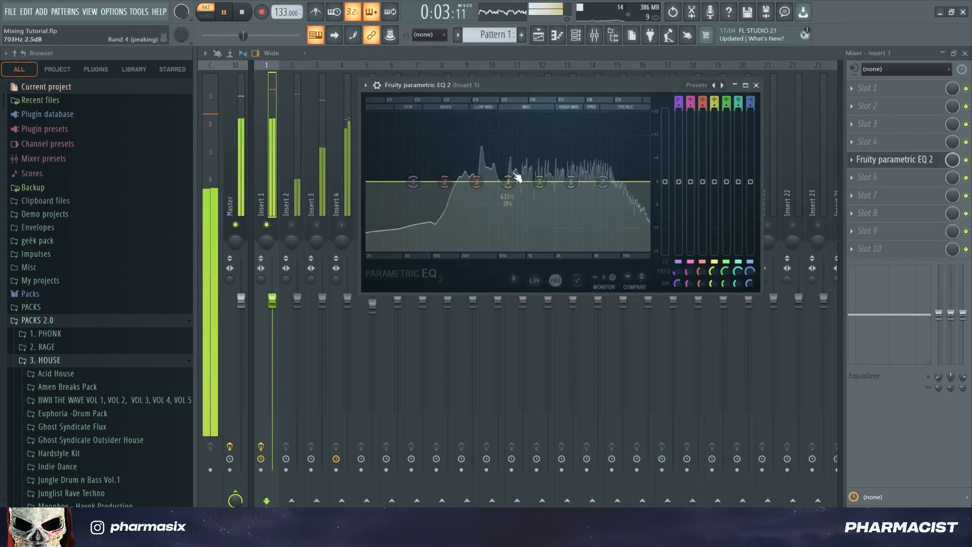
{"action": "key", "text": "space"}
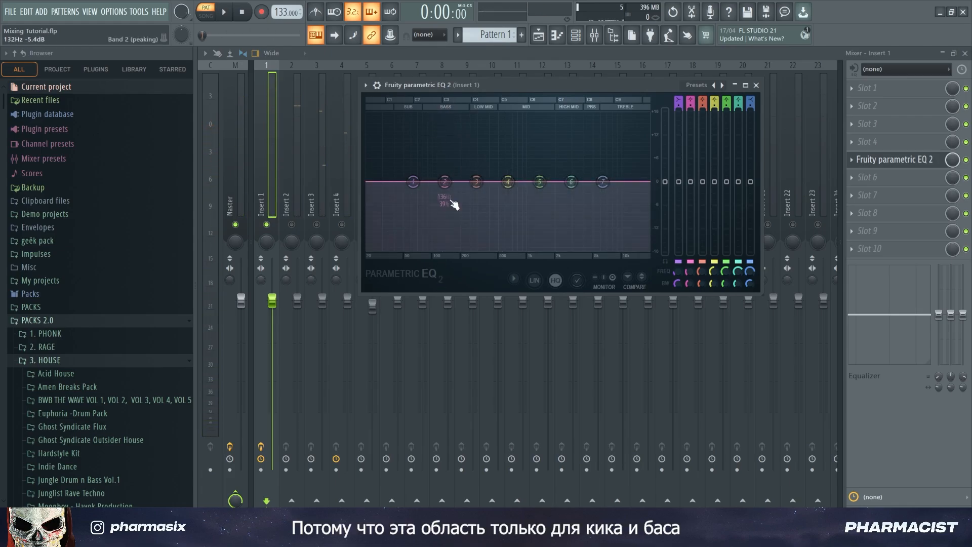
Load the "20Hz + 18kHz cut" EQ preset on Insert 1 and raise the band 1 high pass to cut the cowbell's low frequencies.
{"action": "left_click_drag", "start_coordinate": [697, 91], "coordinate": [685, 93]}
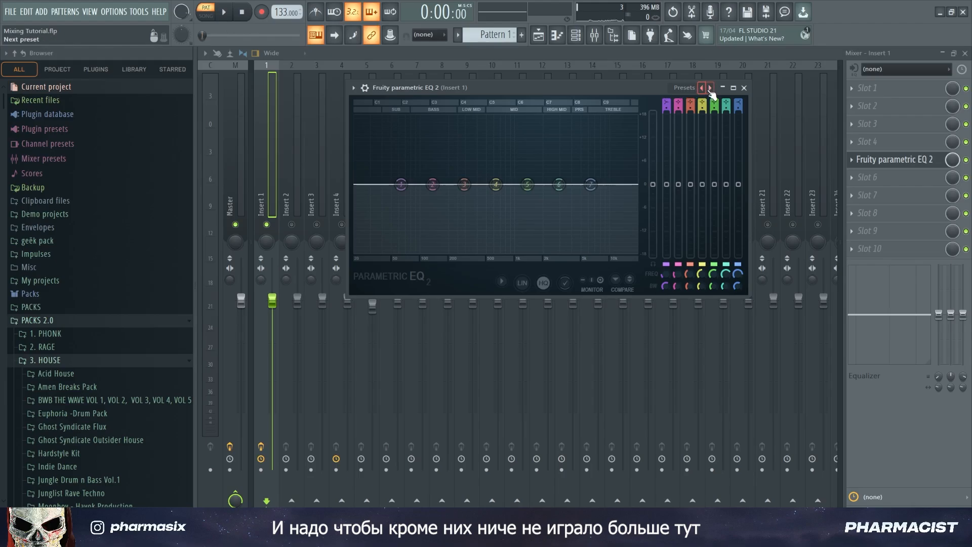
{"action": "key", "text": "space"}
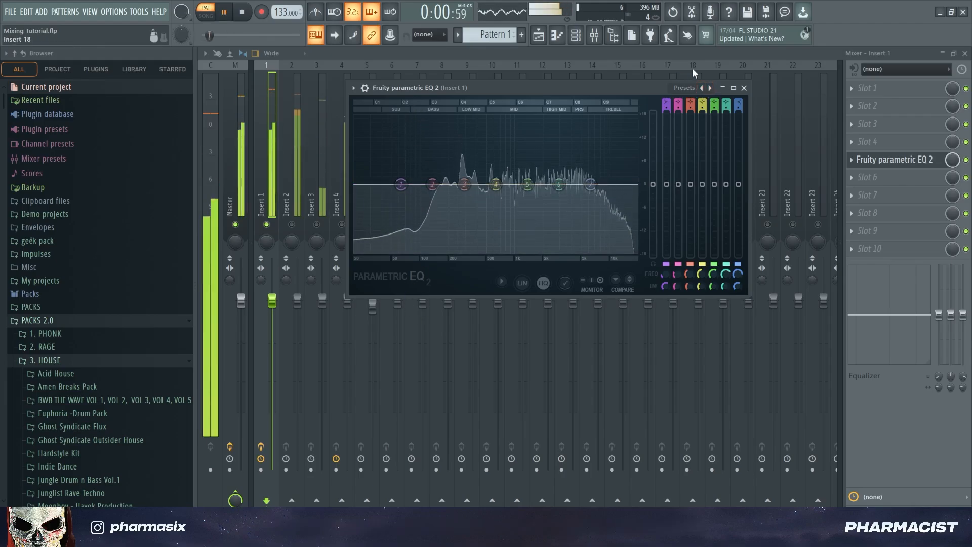
{"action": "key", "text": "space"}
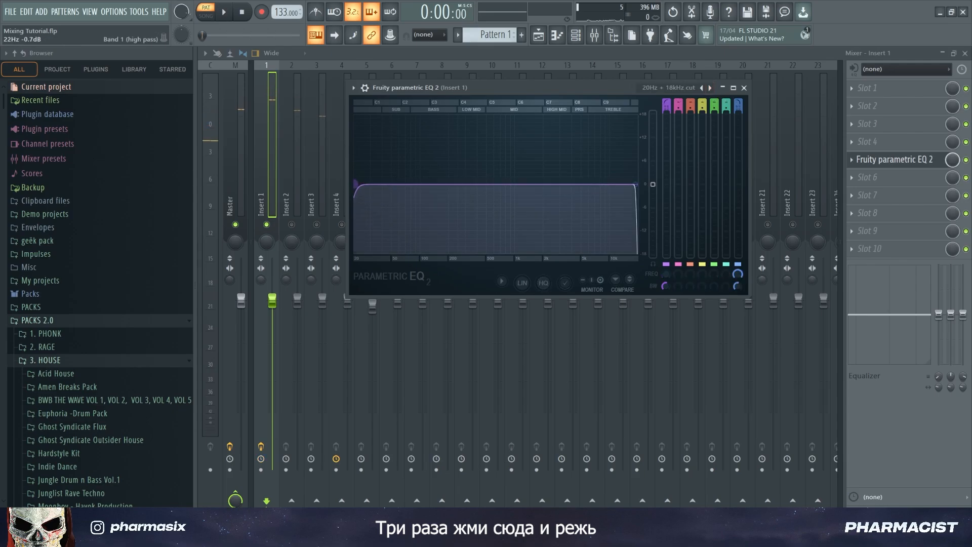
{"action": "key", "text": "space"}
{"action": "left_click_drag", "start_coordinate": [355, 185], "coordinate": [443, 184]}
{"action": "key", "text": "space"}
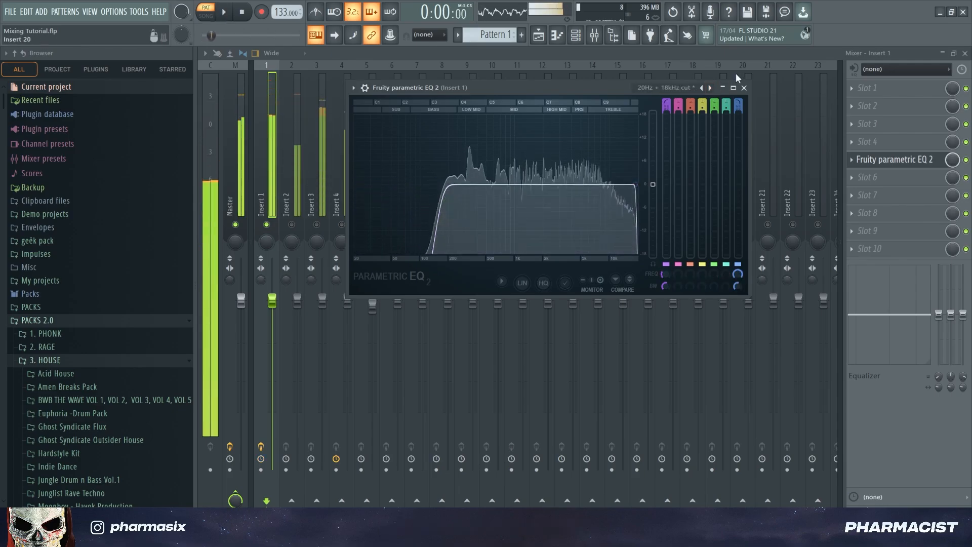
Solo and play Insert 3, and add Fruity Parametric EQ 2 to its slot 6.
{"action": "left_click", "coordinate": [743, 88]}
{"action": "left_click", "coordinate": [320, 204]}
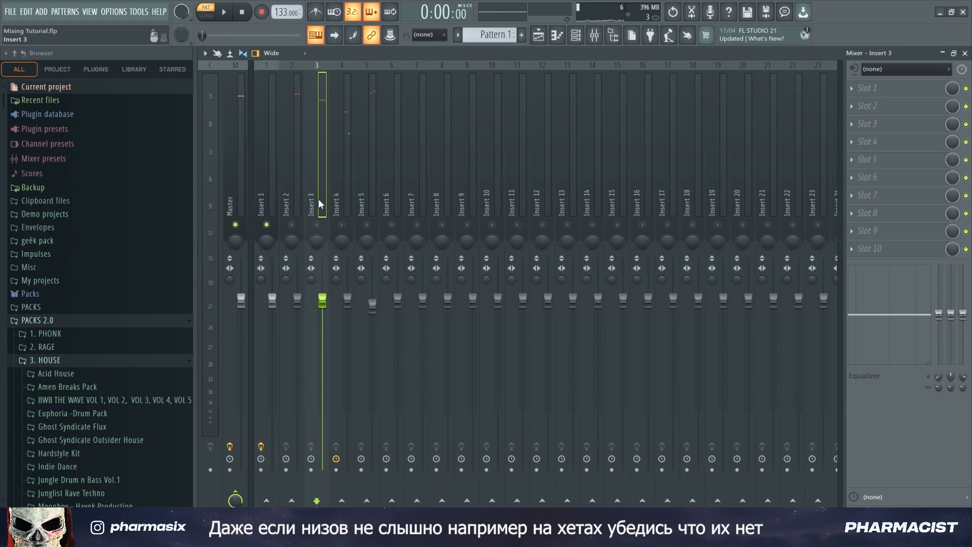
{"action": "key", "text": "space"}
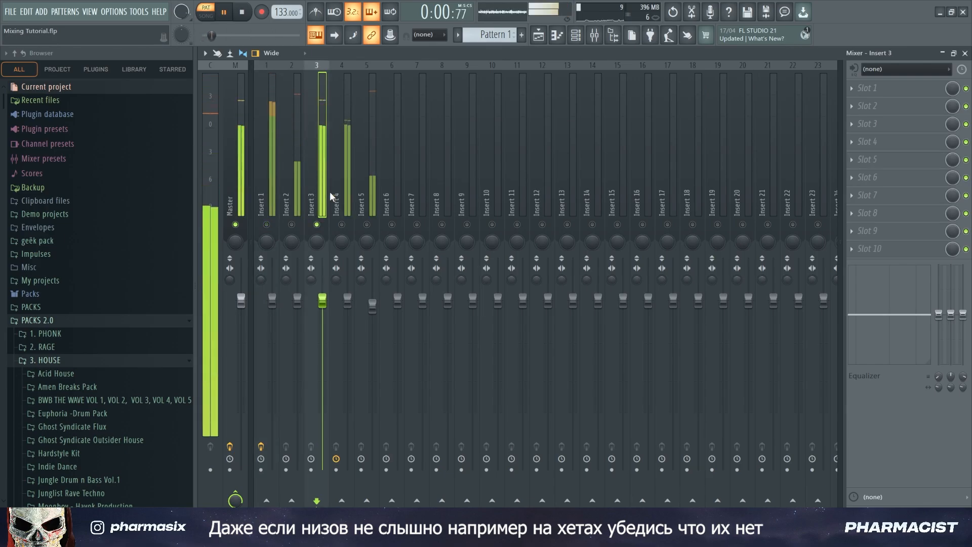
{"action": "key", "text": "space"}
{"action": "left_click", "coordinate": [867, 177]}
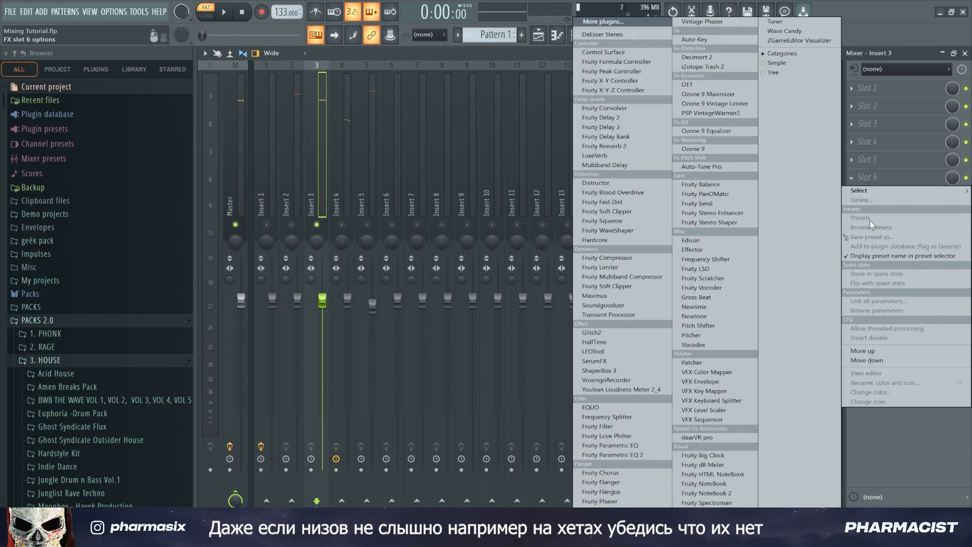
{"action": "left_click", "coordinate": [645, 454]}
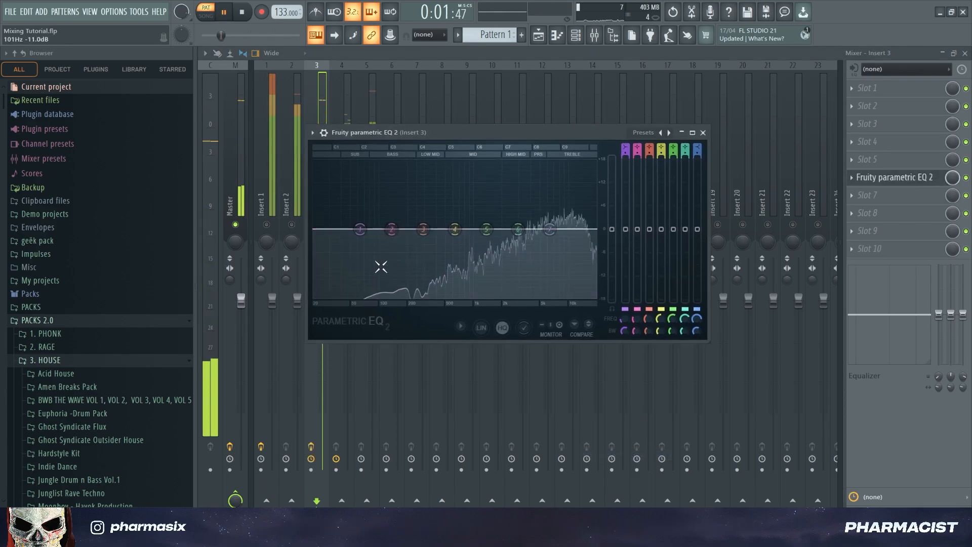
Inspect Insert 3's spectrum during playback and switch its Fruity Parametric EQ 2 to the next preset.
{"action": "key", "text": "space"}
{"action": "left_click", "coordinate": [669, 133]}
{"action": "key", "text": "space"}
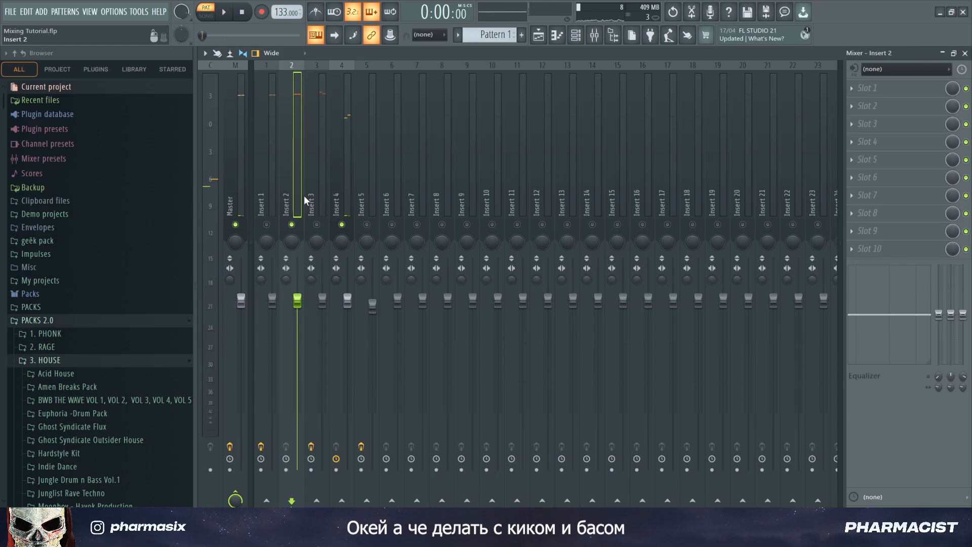
Play kick and bass together on Inserts 2 and 4, and add Fruity Parametric EQ 2 to Insert 4's slot 4.
{"action": "left_click", "coordinate": [349, 152]}
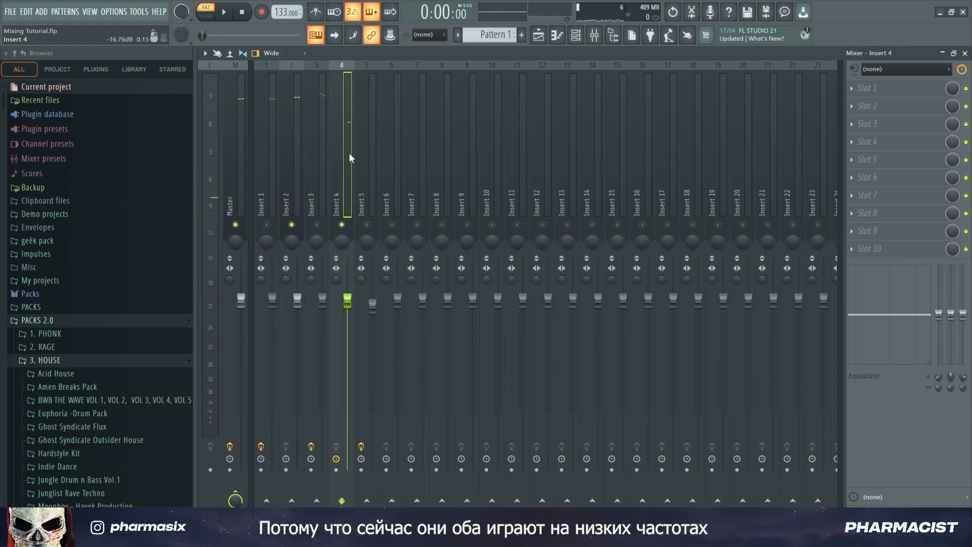
{"action": "key", "text": "space"}
{"action": "left_click", "coordinate": [864, 145]}
{"action": "mouse_move", "coordinate": [861, 155]}
{"action": "left_click", "coordinate": [704, 360]}
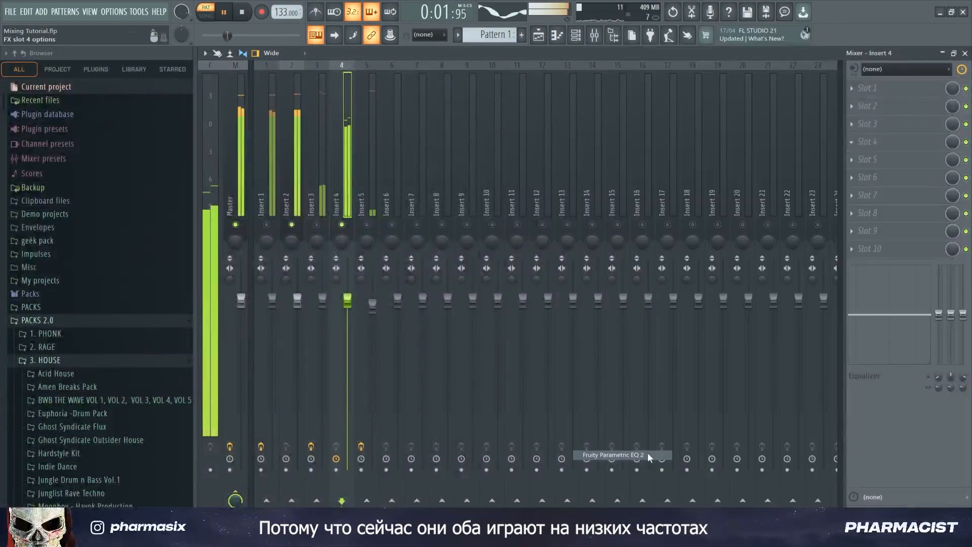
{"action": "key", "text": "space"}
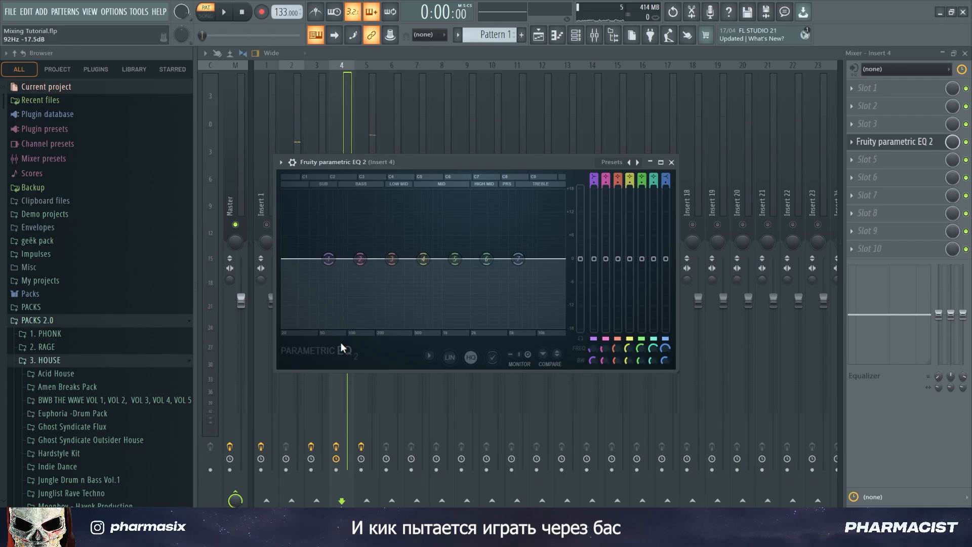
Add Gross Beat to slot 7 of Insert 4 and choose the Sidechain volume preset.
{"action": "left_click", "coordinate": [901, 196]}
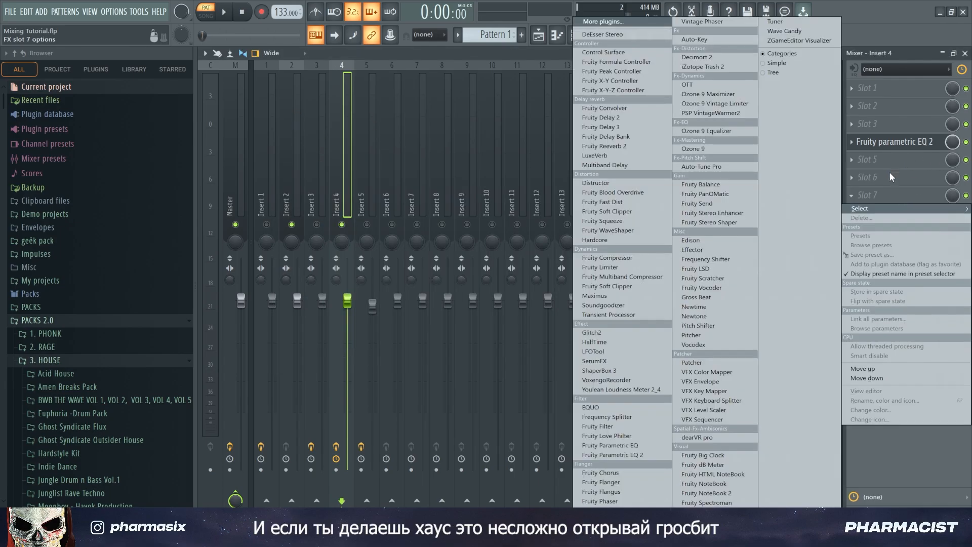
{"action": "left_click", "coordinate": [729, 297]}
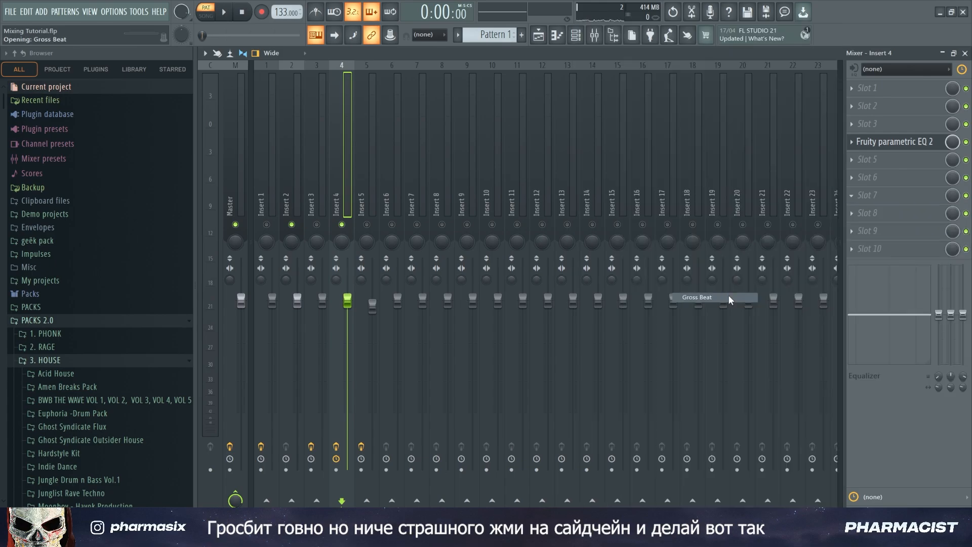
{"action": "left_click", "coordinate": [226, 329]}
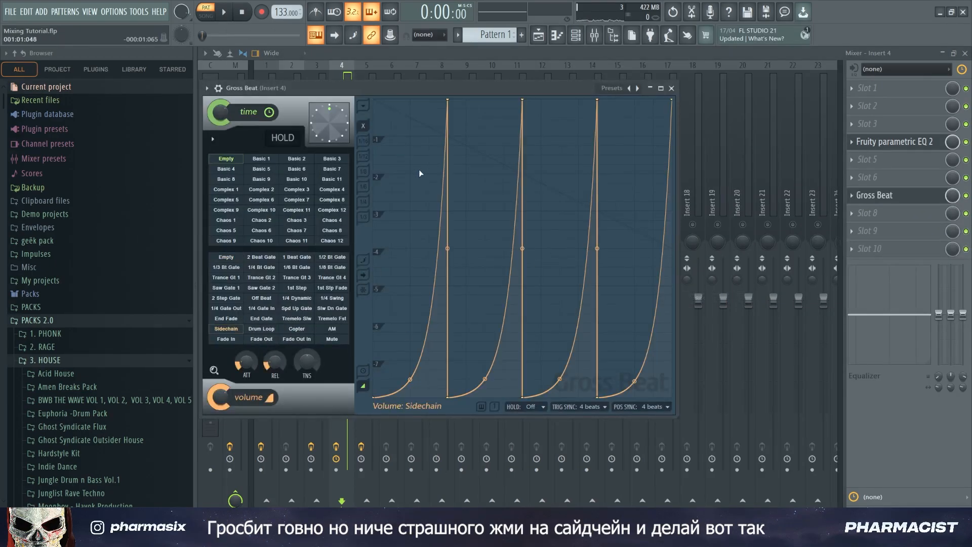
Reshape the four Sidechain volume curves on the bass into nearly straight rising ramps, fine-tuning the first two during playback.
{"action": "left_click_drag", "start_coordinate": [410, 379], "coordinate": [410, 161]}
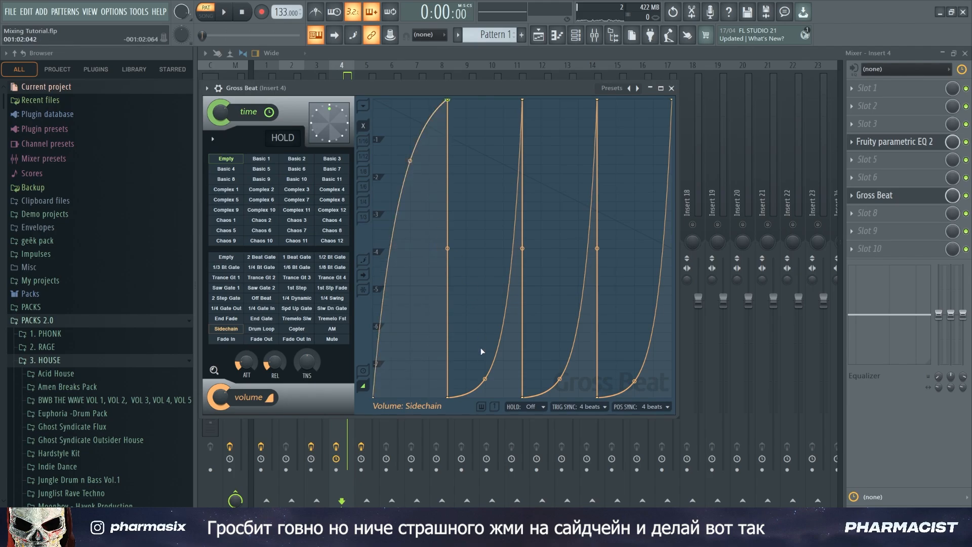
{"action": "left_click_drag", "start_coordinate": [484, 378], "coordinate": [484, 254]}
{"action": "left_click_drag", "start_coordinate": [562, 379], "coordinate": [560, 222]}
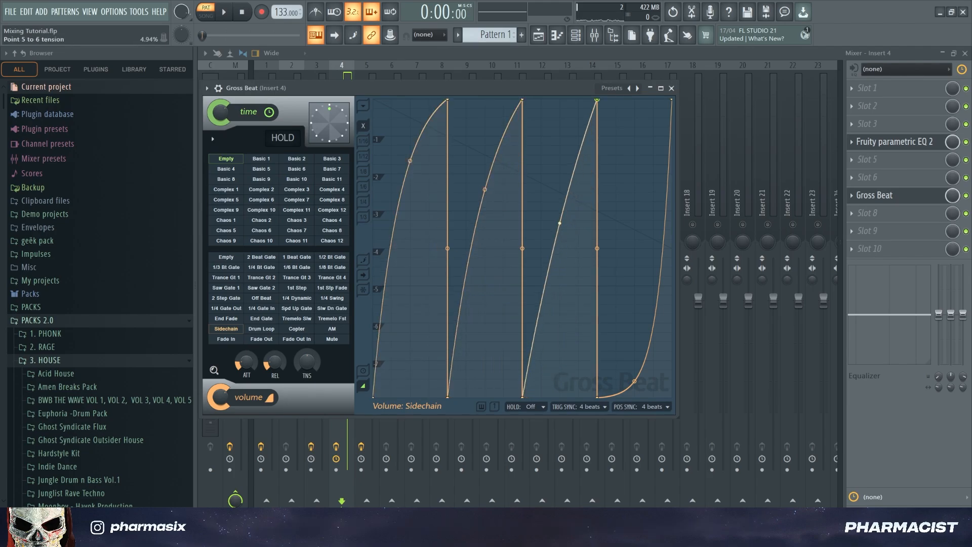
{"action": "key", "text": "space"}
{"action": "left_click_drag", "start_coordinate": [634, 381], "coordinate": [634, 220]}
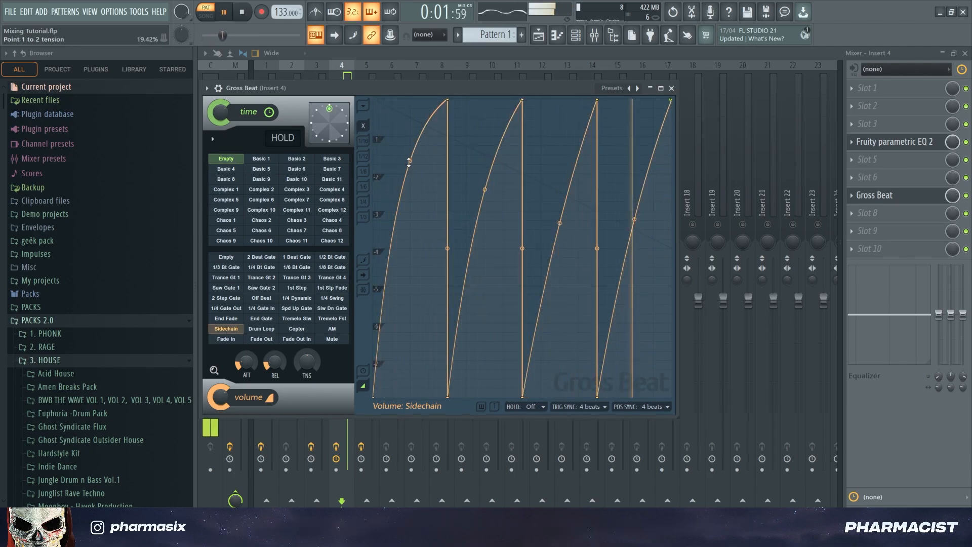
{"action": "left_click_drag", "start_coordinate": [409, 161], "coordinate": [410, 235]}
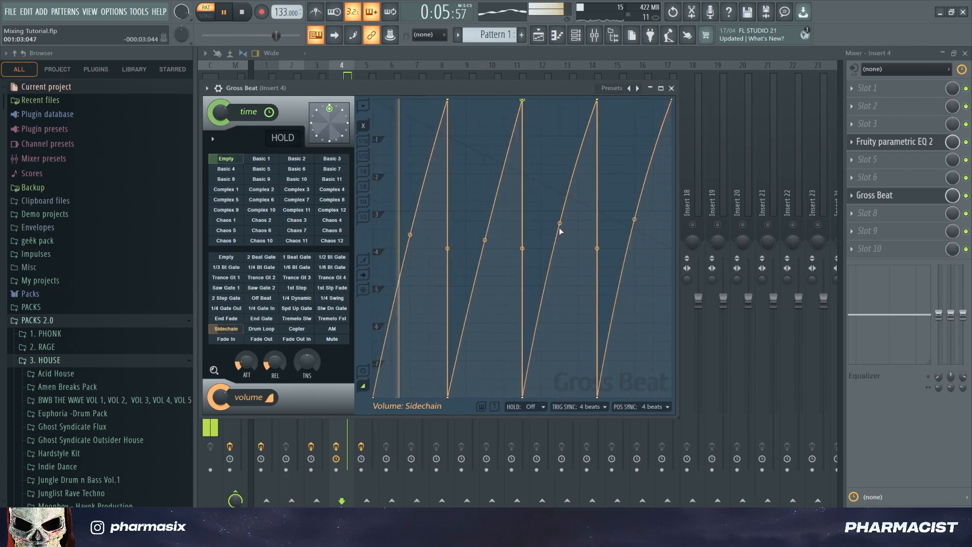
{"action": "key", "text": "space"}
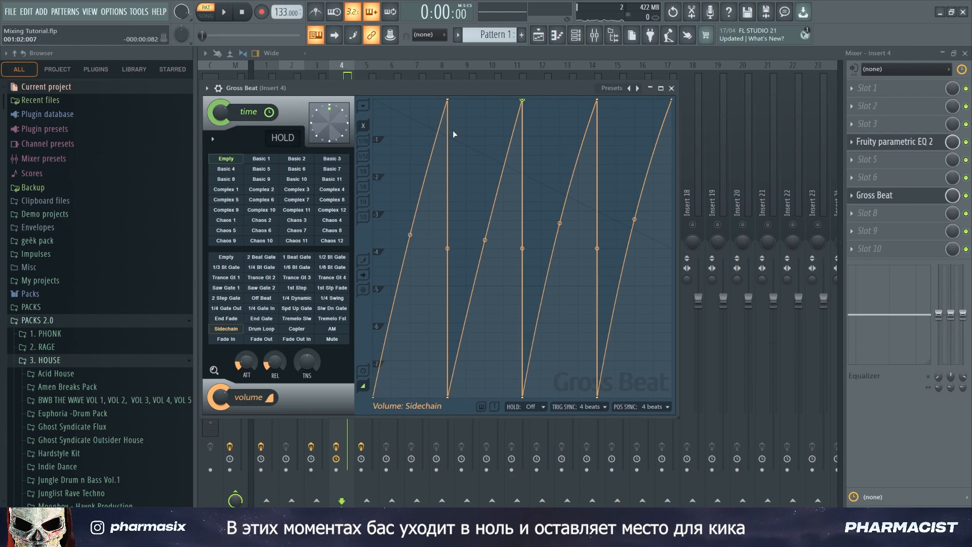
Play the kick and sidechained bass while following the volume drops in Insert 4's Gross Beat.
{"action": "key", "text": "space"}
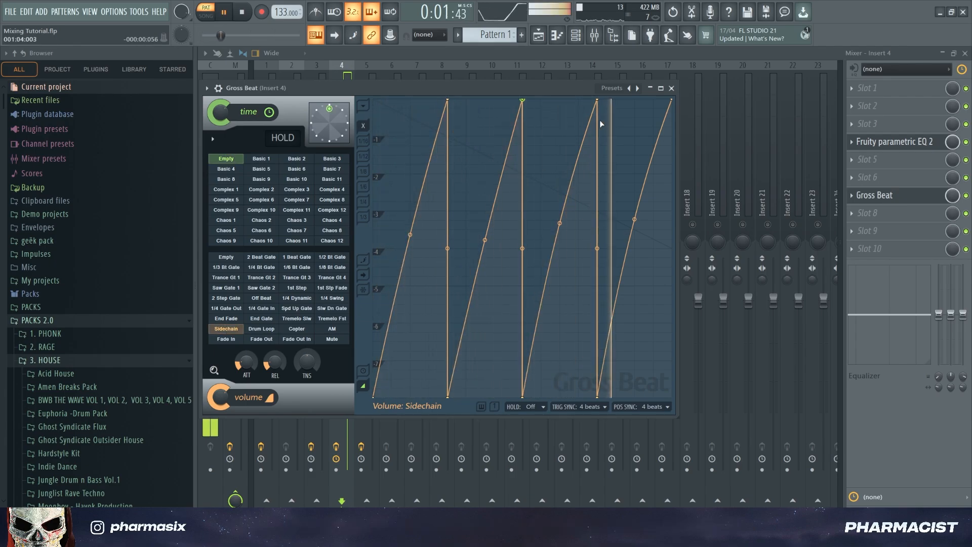
{"action": "key", "text": "space"}
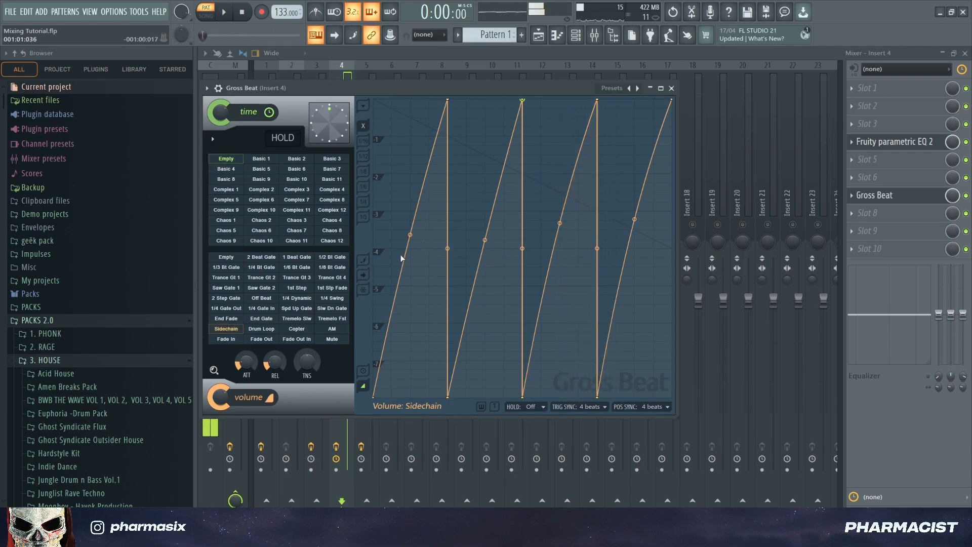
{"action": "key", "text": "Escape"}
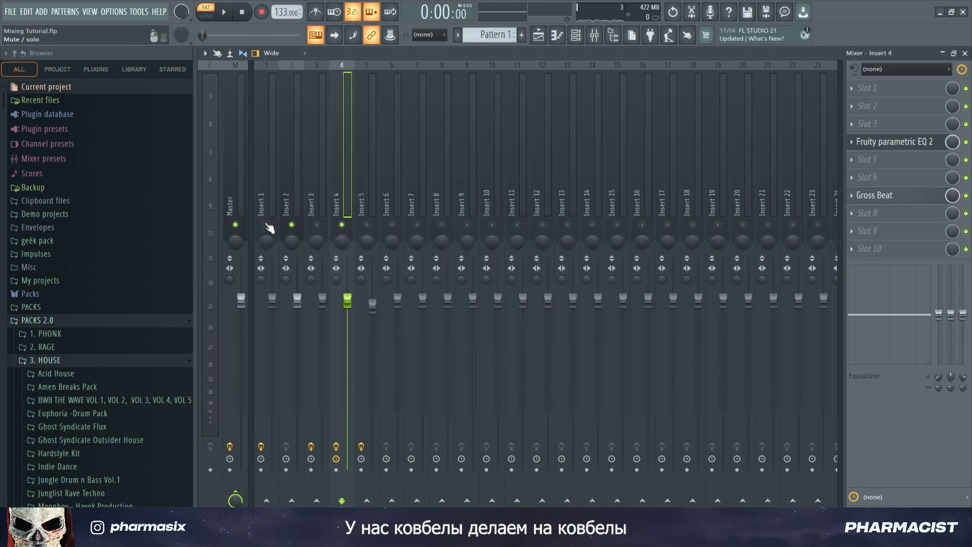
Add Gross Beat with the Sidechain volume preset to Insert 1's slot 6 and reshape its four curves into steep ramps.
{"action": "left_click", "coordinate": [267, 192]}
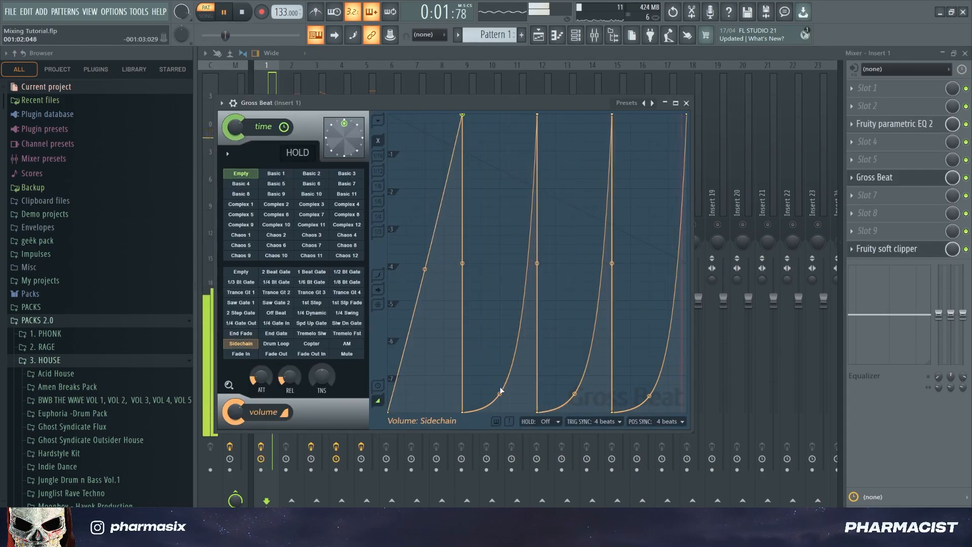
{"action": "left_click_drag", "start_coordinate": [500, 391], "coordinate": [503, 271]}
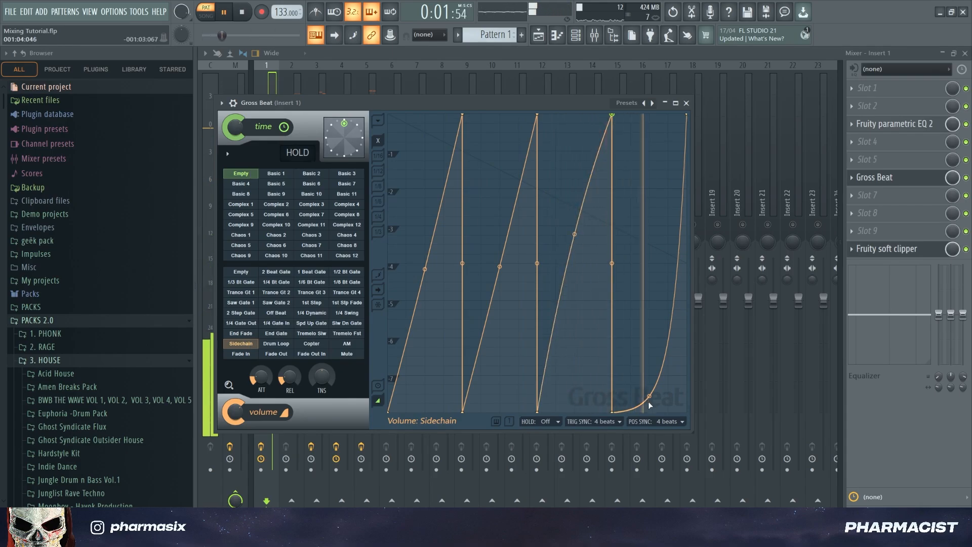
{"action": "left_click_drag", "start_coordinate": [575, 266], "coordinate": [576, 233]}
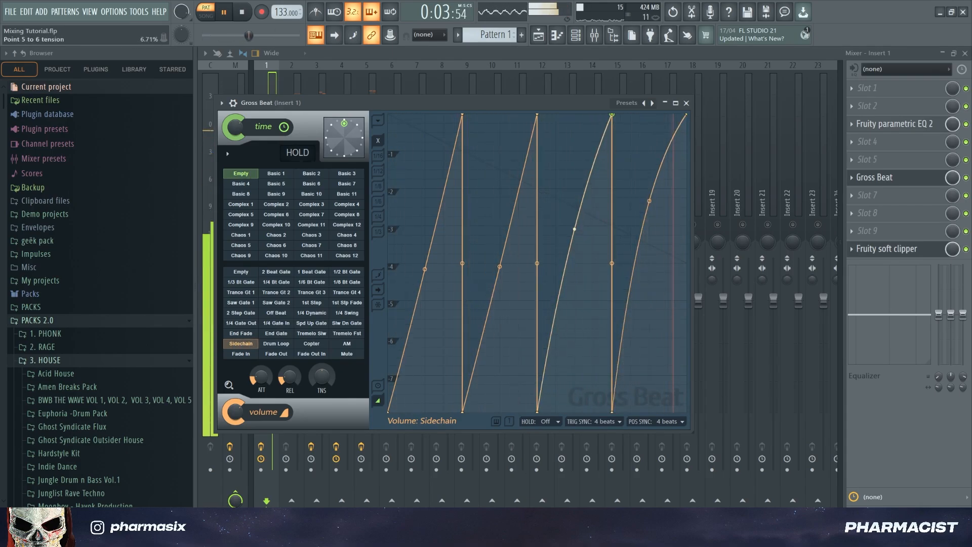
{"action": "key", "text": "space"}
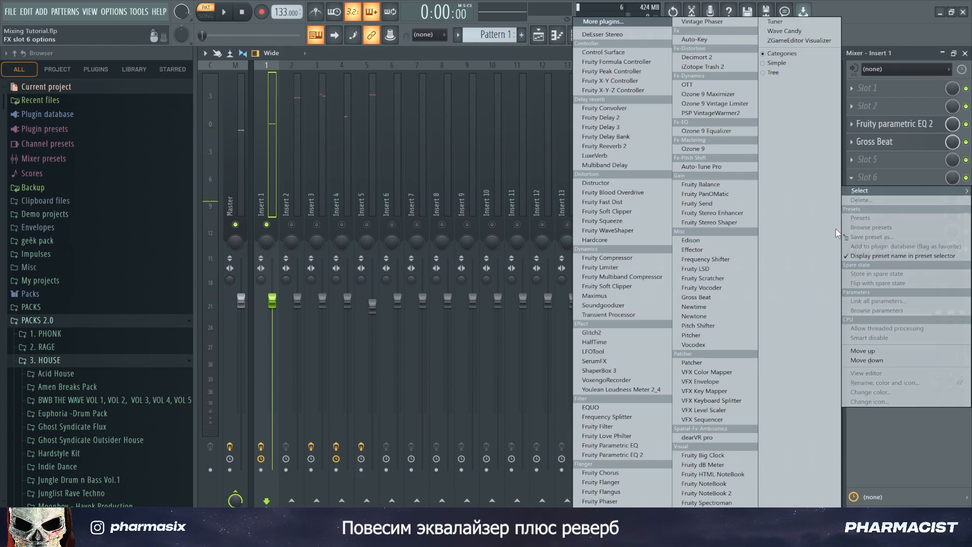
Add Fruity Parametric EQ 2 to slot 6 of Insert 1 and boost the cowbell's high bands 6 and 7.
{"action": "left_click", "coordinate": [639, 454]}
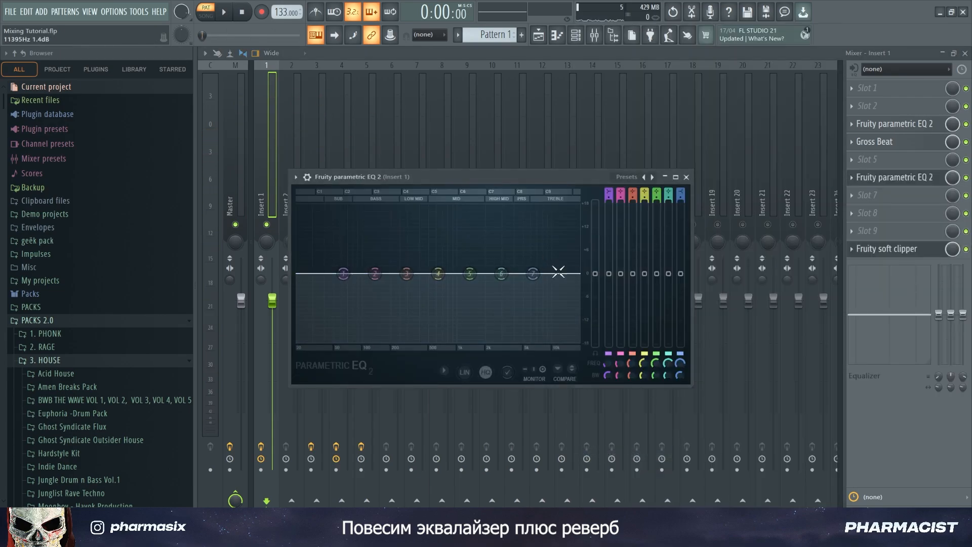
{"action": "left_click_drag", "start_coordinate": [557, 273], "coordinate": [523, 236]}
{"action": "key", "text": "space"}
{"action": "left_click_drag", "start_coordinate": [502, 274], "coordinate": [485, 262]}
{"action": "key", "text": "space"}
Add Fruity Reeverb 2 to Insert 1, move it ahead of Gross Beat in the chain and set its wet level to 49%.
{"action": "left_click", "coordinate": [867, 195]}
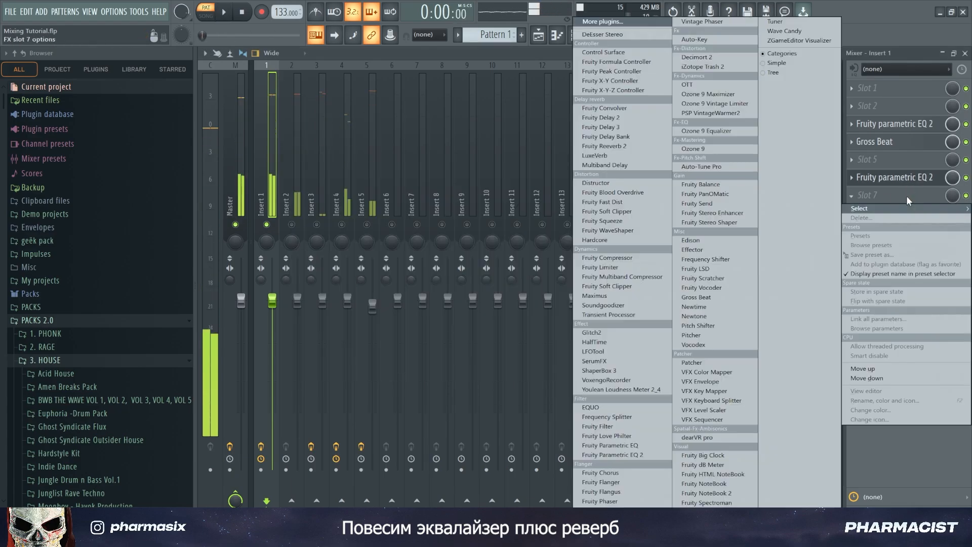
{"action": "left_click", "coordinate": [613, 146]}
{"action": "key", "text": "space"}
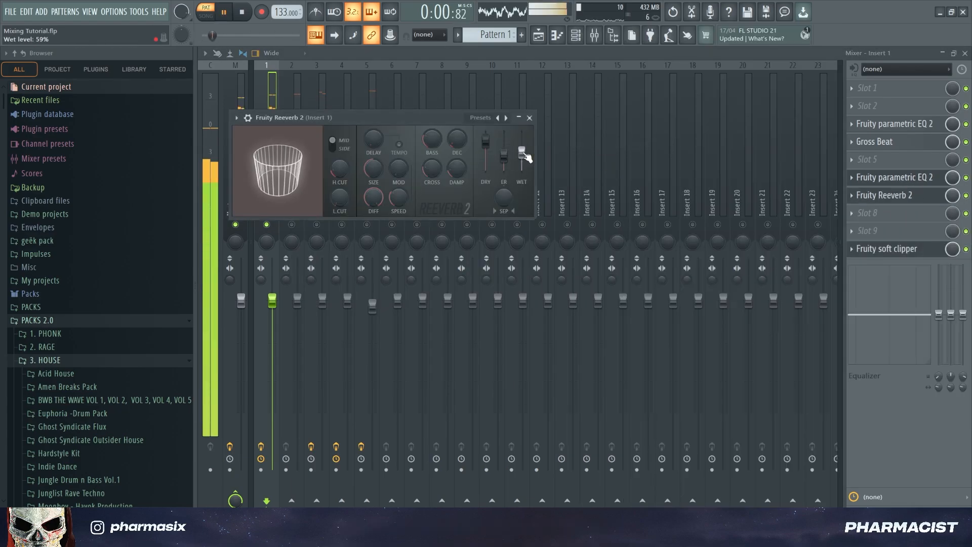
{"action": "left_click_drag", "start_coordinate": [908, 195], "coordinate": [892, 181]}
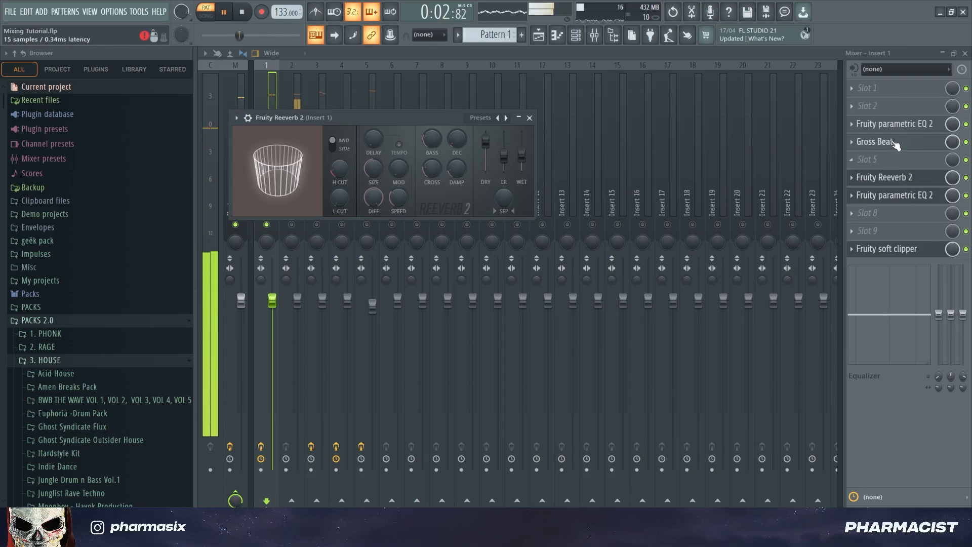
{"action": "mouse_move", "coordinate": [886, 138]}
{"action": "left_mouse_down"}
{"action": "mouse_move", "coordinate": [895, 178]}
{"action": "mouse_move", "coordinate": [891, 142]}
{"action": "left_mouse_up"}
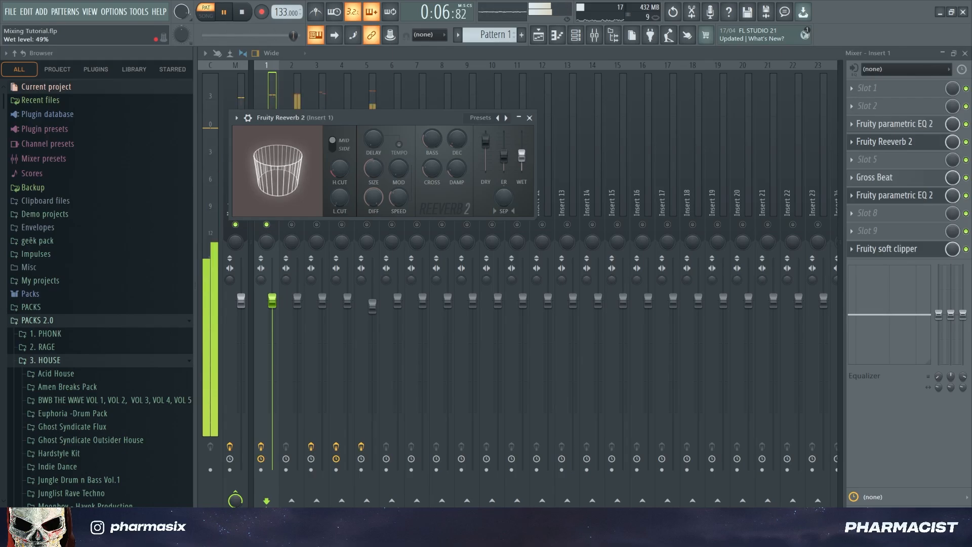
Close the cowbell's reverb, unsolo Insert 1 and play the full mix.
{"action": "key", "text": "space"}
{"action": "left_click", "coordinate": [530, 118]}
{"action": "right_click", "coordinate": [266, 225]}
{"action": "key", "text": "space"}
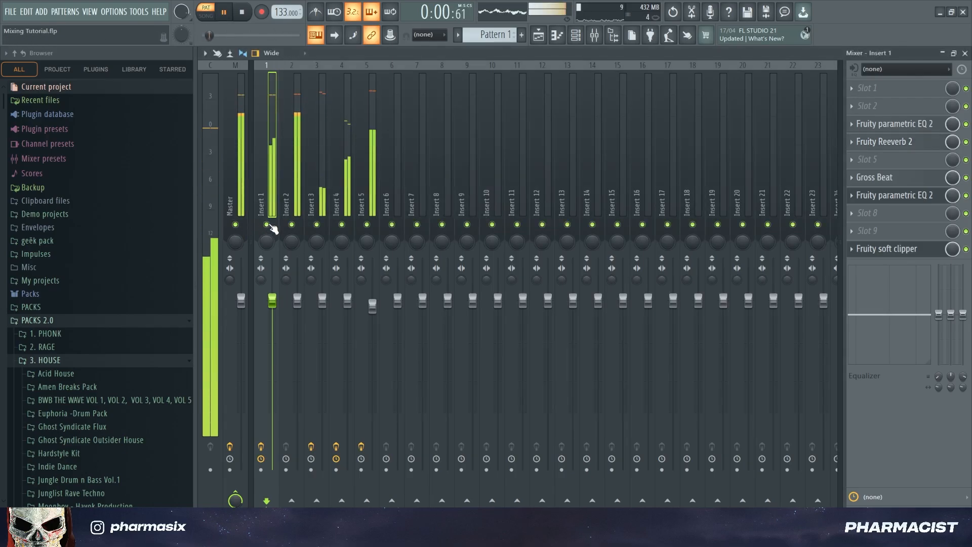
Add Fruity Parametric EQ 2 to slot 8 of Insert 5 and boost bands 5 to 7, with the band 7 high shelf about 9 dB.
{"action": "left_click", "coordinate": [371, 143]}
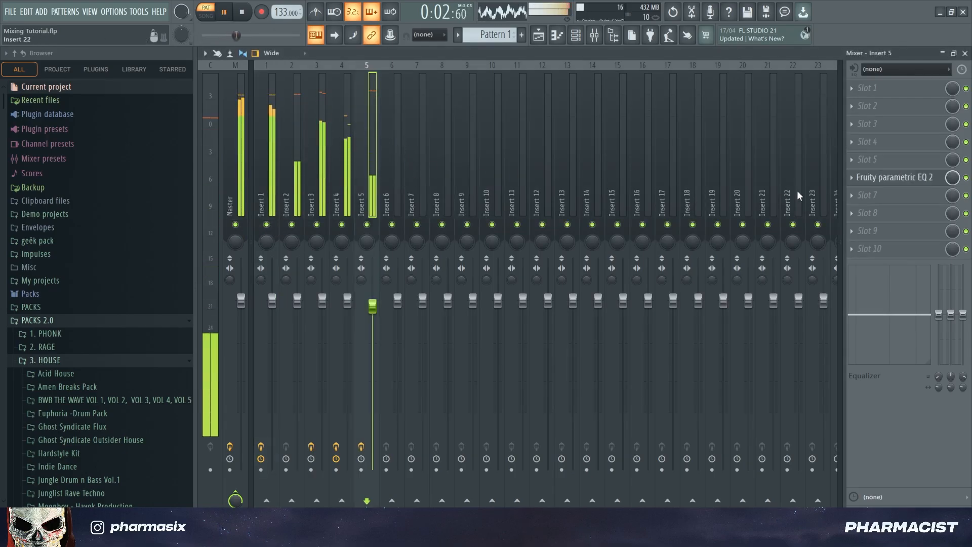
{"action": "left_click", "coordinate": [867, 213]}
{"action": "left_click", "coordinate": [644, 455]}
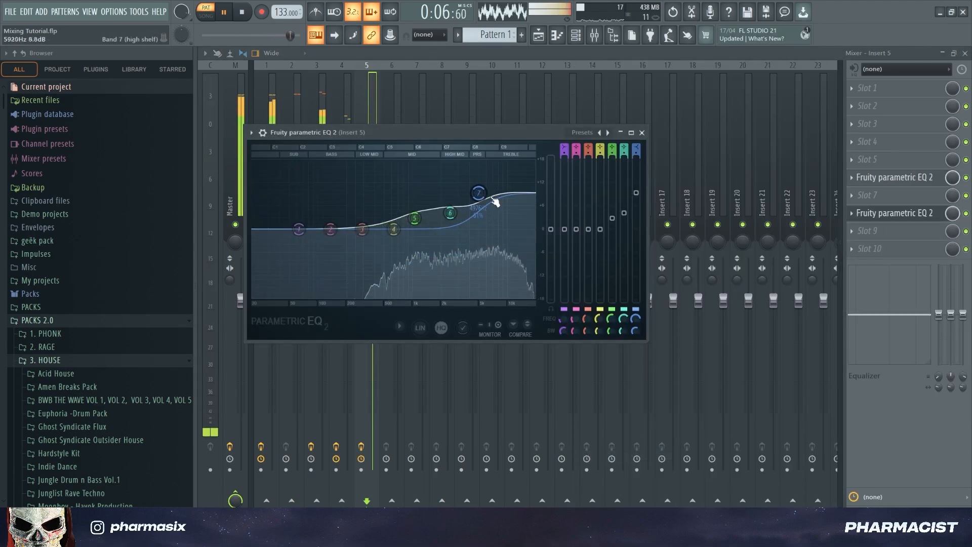
{"action": "left_click", "coordinate": [641, 132]}
Add Fruity Reeverb 2 to slot 9 of Insert 5, adjust its wet level and put Fruity Soft Clipper in slot 10.
{"action": "left_click", "coordinate": [868, 231]}
{"action": "left_click", "coordinate": [607, 146]}
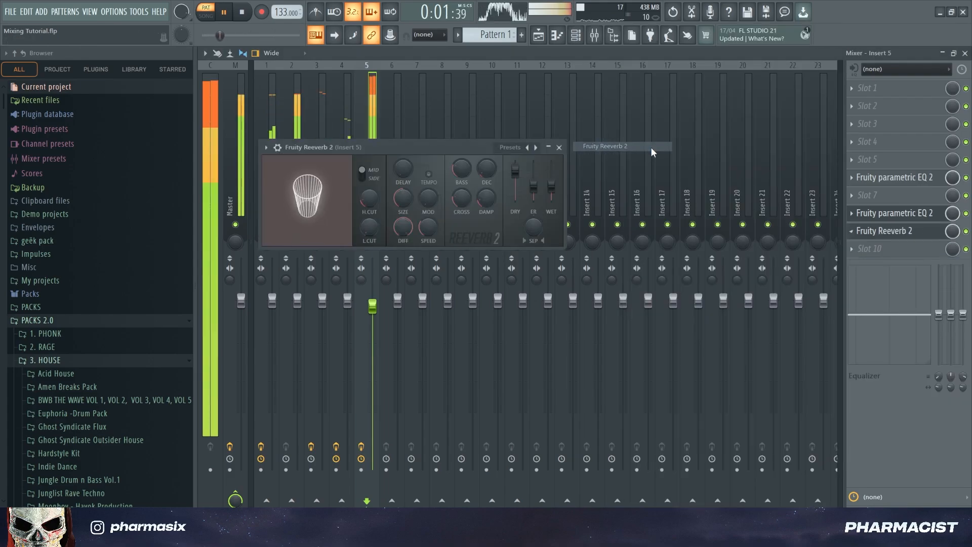
{"action": "left_click_drag", "start_coordinate": [552, 181], "coordinate": [551, 188]}
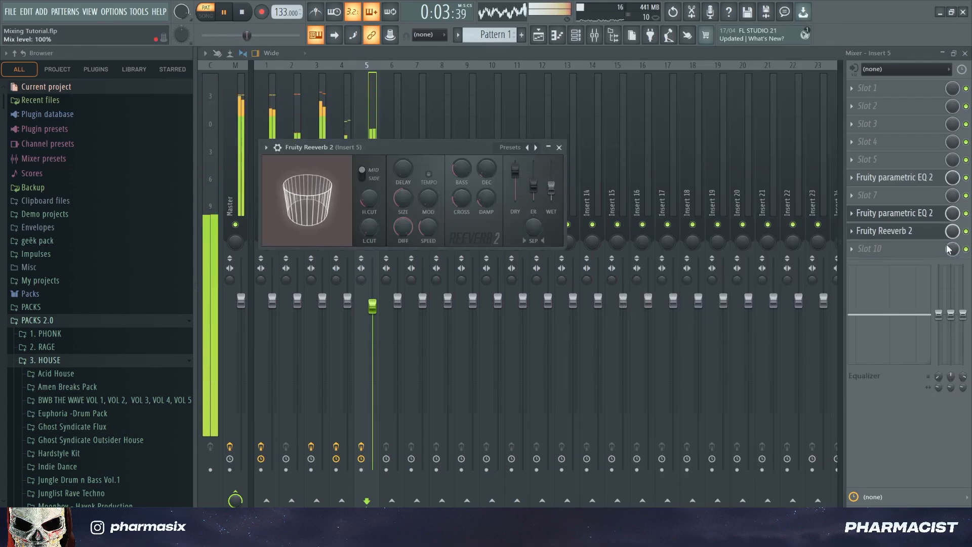
{"action": "left_click", "coordinate": [867, 248]}
{"action": "left_click", "coordinate": [612, 212]}
Solo Insert 4, add Fruity Parametric EQ 2 to its slot 7 and play the bass.
{"action": "left_click", "coordinate": [347, 142]}
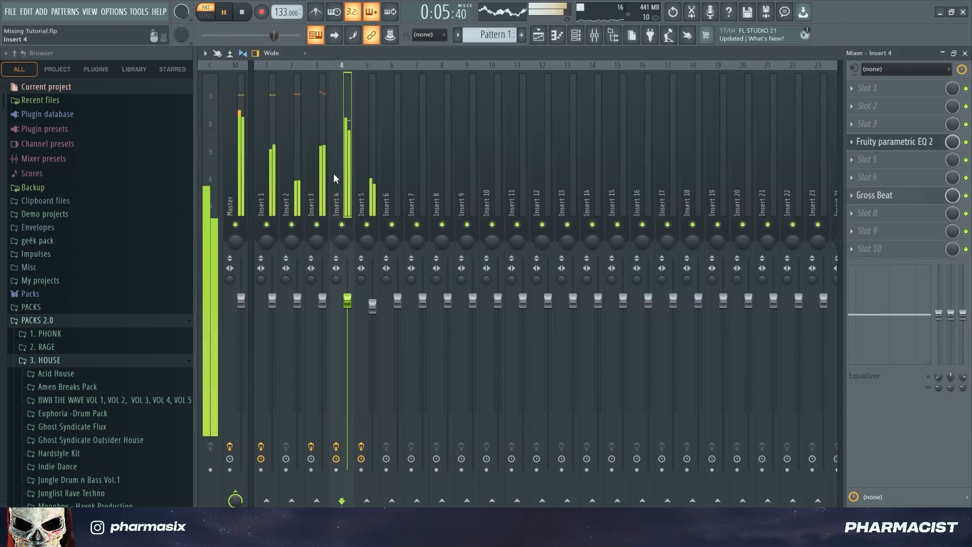
{"action": "key", "text": "space"}
{"action": "left_click", "coordinate": [867, 195]}
{"action": "left_click", "coordinate": [612, 455]}
{"action": "key", "text": "space"}
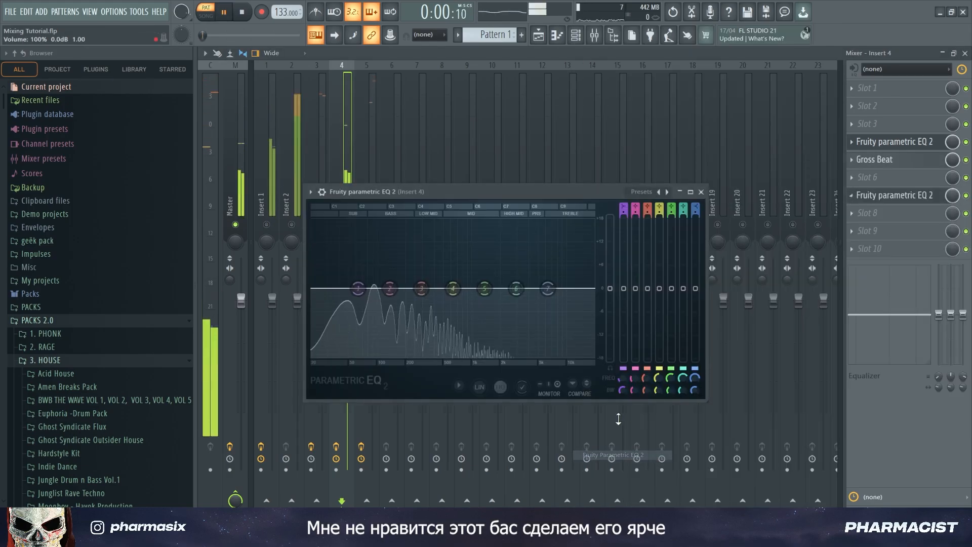
Brighten the bass by raising bands 4, 5 and 7 of the newly added parametric EQ on Insert 4.
{"action": "left_click_drag", "start_coordinate": [549, 314], "coordinate": [522, 240]}
{"action": "left_click_drag", "start_coordinate": [484, 288], "coordinate": [492, 261]}
{"action": "mouse_move", "coordinate": [453, 289]}
{"action": "left_mouse_down"}
{"action": "mouse_move", "coordinate": [417, 281]}
{"action": "mouse_move", "coordinate": [440, 277]}
{"action": "left_mouse_up"}
{"action": "left_click", "coordinate": [322, 134]}
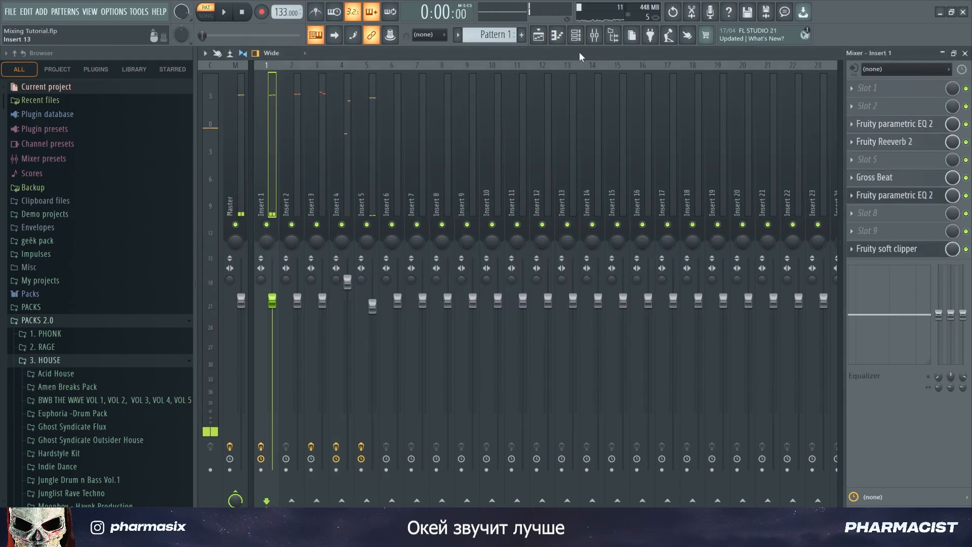
Duplicate all notes of the + Pharma Cowbell pattern one octave higher in its piano roll and play the result.
{"action": "left_click", "coordinate": [576, 35]}
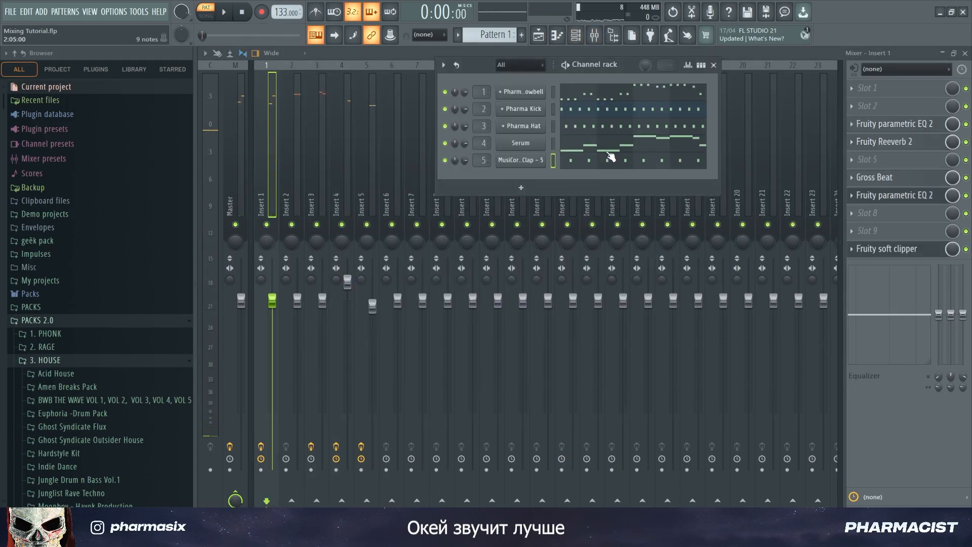
{"action": "left_click", "coordinate": [568, 96]}
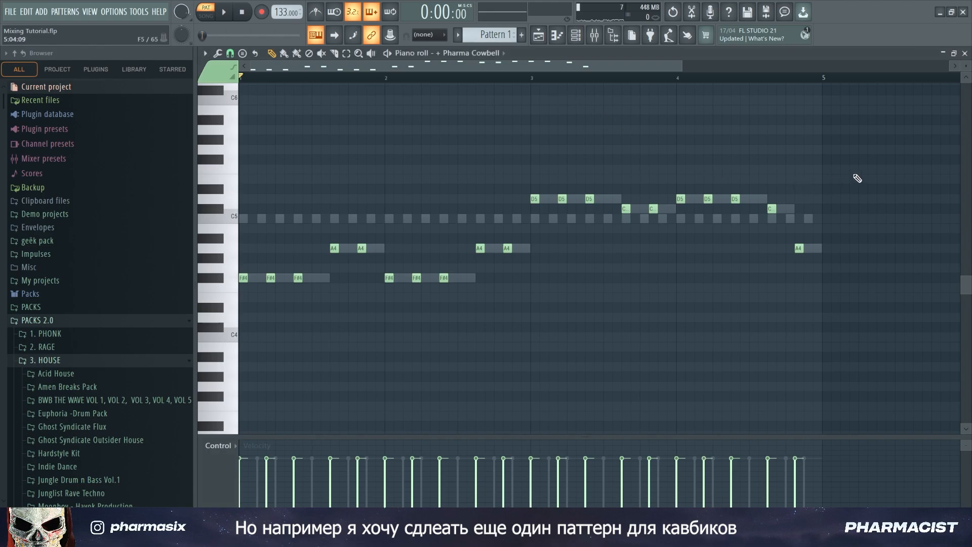
{"action": "left_click_drag", "start_coordinate": [870, 127], "coordinate": [239, 342]}
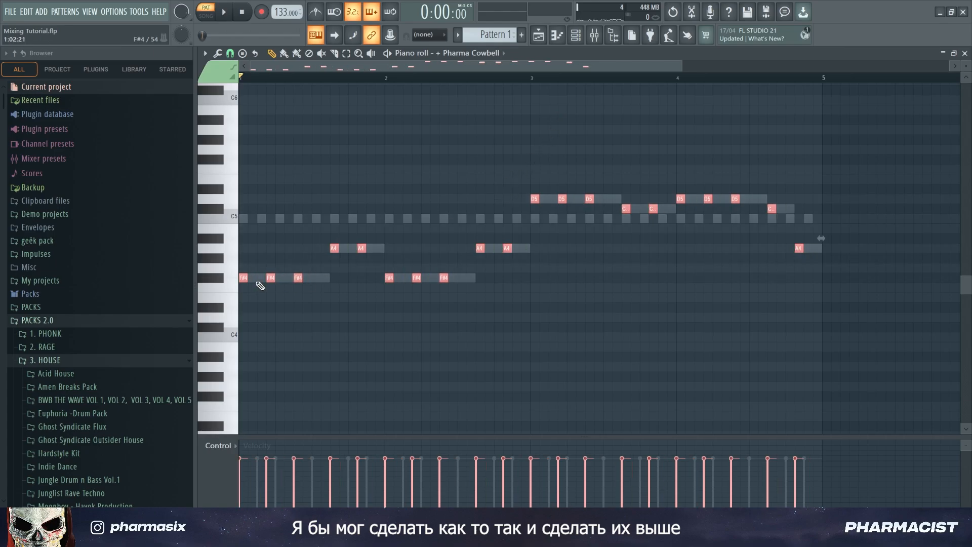
{"action": "key", "text": "ctrl+c"}
{"action": "key", "text": "ctrl+v"}
{"action": "key", "text": "ctrl+Up"}
{"action": "key", "text": "space"}
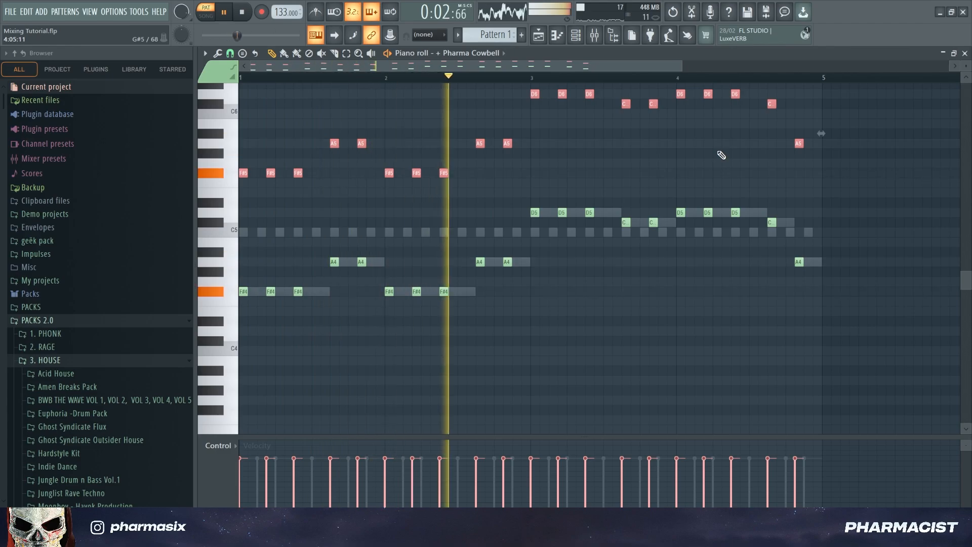
{"action": "key", "text": "space"}
Try adding Fruity Parametric EQ 2 to slot 9 of Insert 1 and play the mix.
{"action": "left_click", "coordinate": [594, 35]}
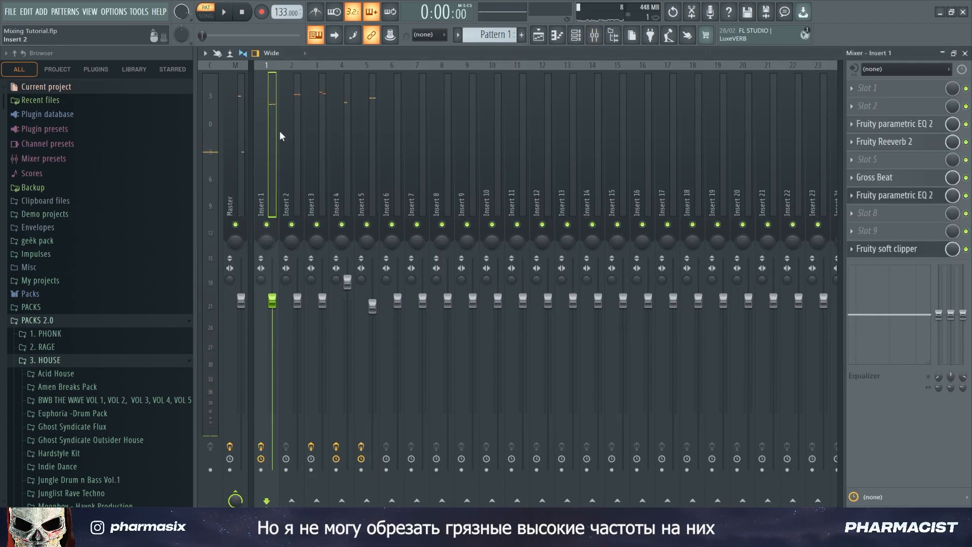
{"action": "left_click", "coordinate": [539, 36]}
{"action": "left_click", "coordinate": [546, 37]}
{"action": "left_click", "coordinate": [900, 231]}
{"action": "left_click", "coordinate": [613, 455]}
{"action": "key", "text": "space"}
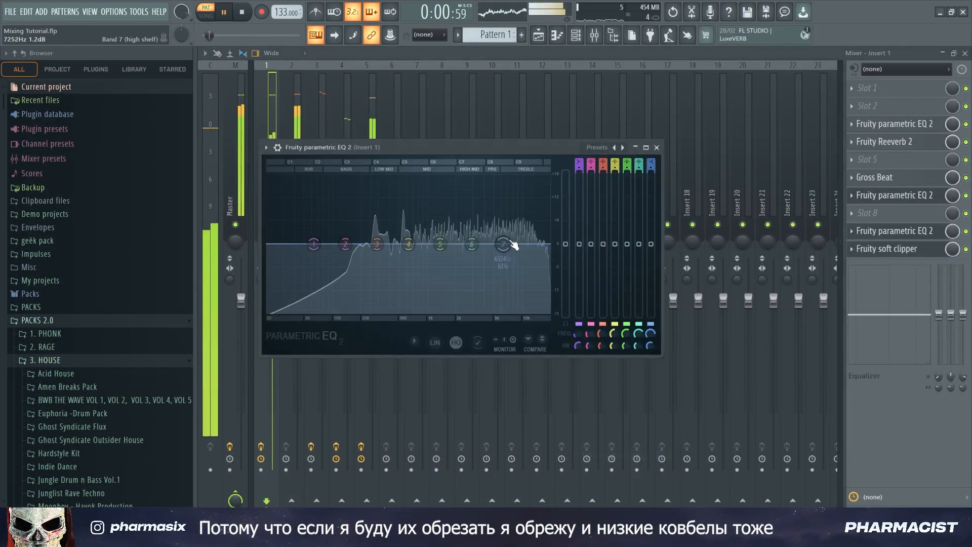
Try cutting the cowbell's highs with the band 7 high shelf at about -18 dB near 3.9 kHz, and remove that EQ from slot 9.
{"action": "left_click_drag", "start_coordinate": [514, 244], "coordinate": [501, 302]}
{"action": "key", "text": "space"}
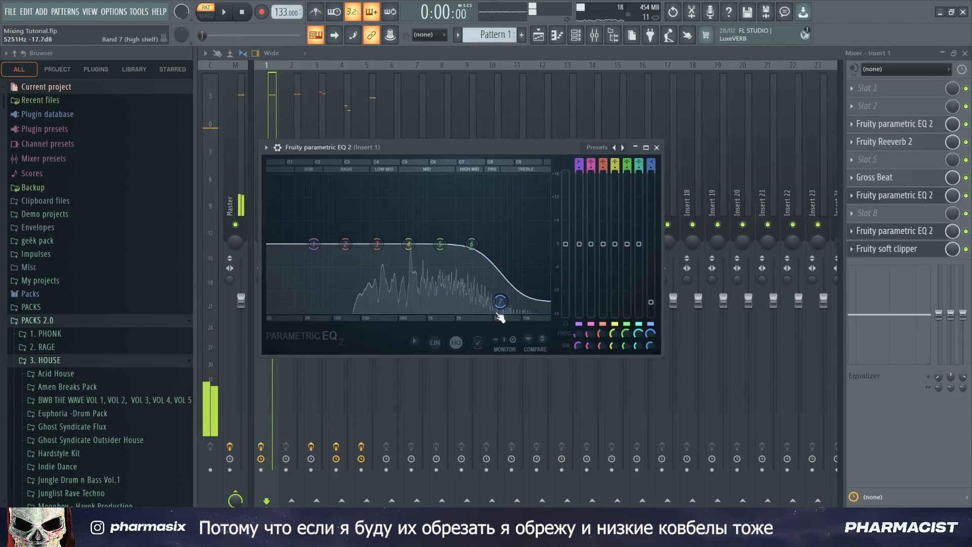
{"action": "key", "text": "space"}
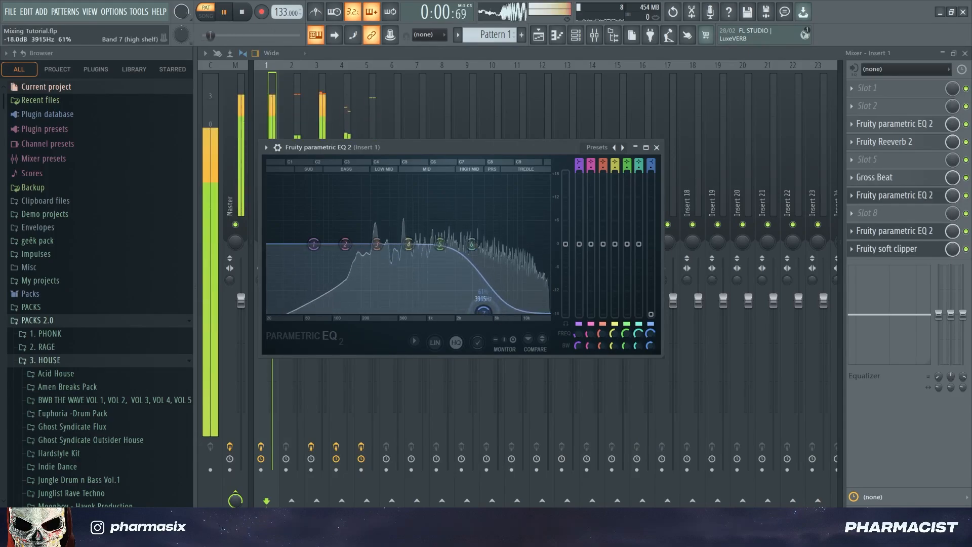
{"action": "mouse_move", "coordinate": [500, 302]}
{"action": "left_mouse_down"}
{"action": "mouse_move", "coordinate": [495, 242]}
{"action": "mouse_move", "coordinate": [490, 295]}
{"action": "left_mouse_up"}
{"action": "key", "text": "space"}
{"action": "left_click", "coordinate": [857, 234]}
{"action": "left_click", "coordinate": [869, 253]}
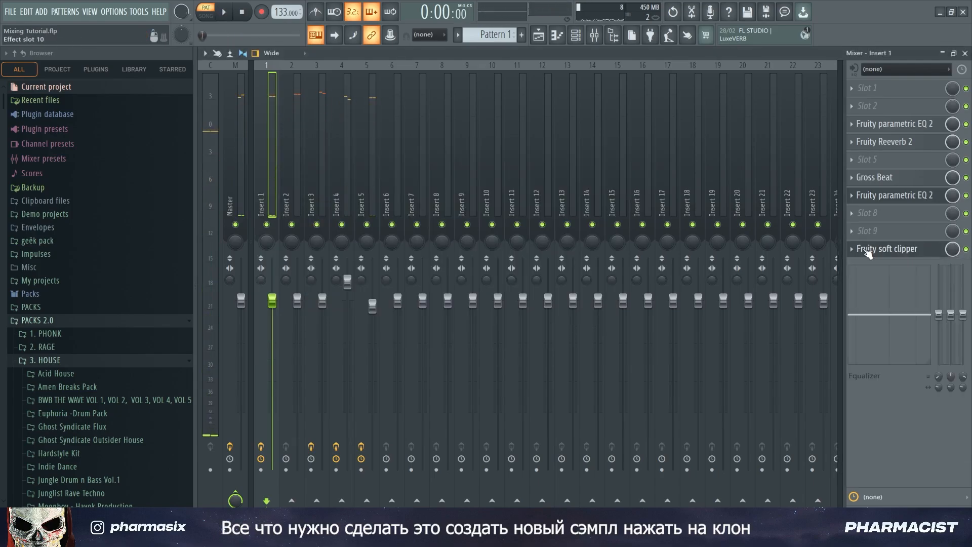
Clone the + Pharma Cowbell channel in the channel rack.
{"action": "left_click", "coordinate": [575, 40]}
{"action": "right_click", "coordinate": [534, 96]}
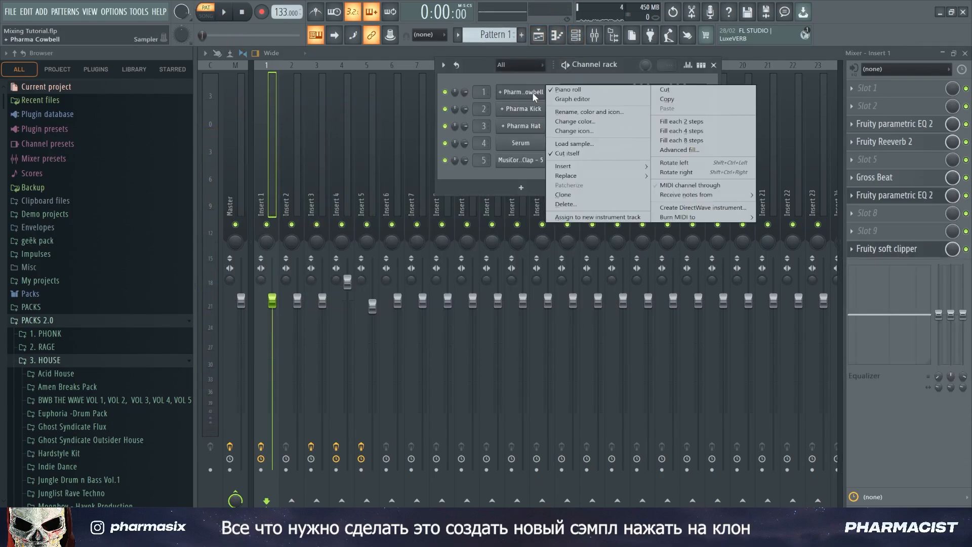
{"action": "left_click", "coordinate": [563, 194]}
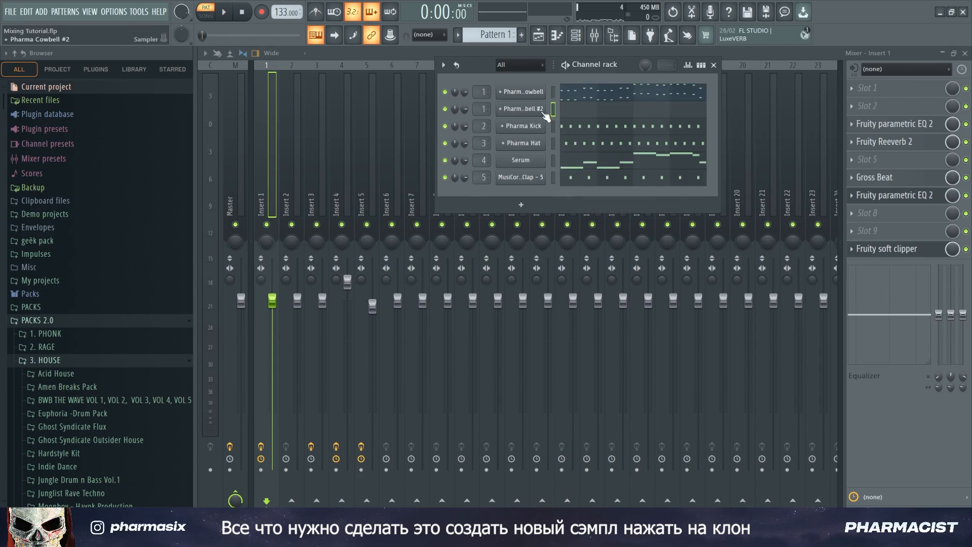
Cut the upper-octave notes from + Pharma Cowbell and paste them into the piano roll of + Pharma Cowbell #2.
{"action": "left_click", "coordinate": [568, 95]}
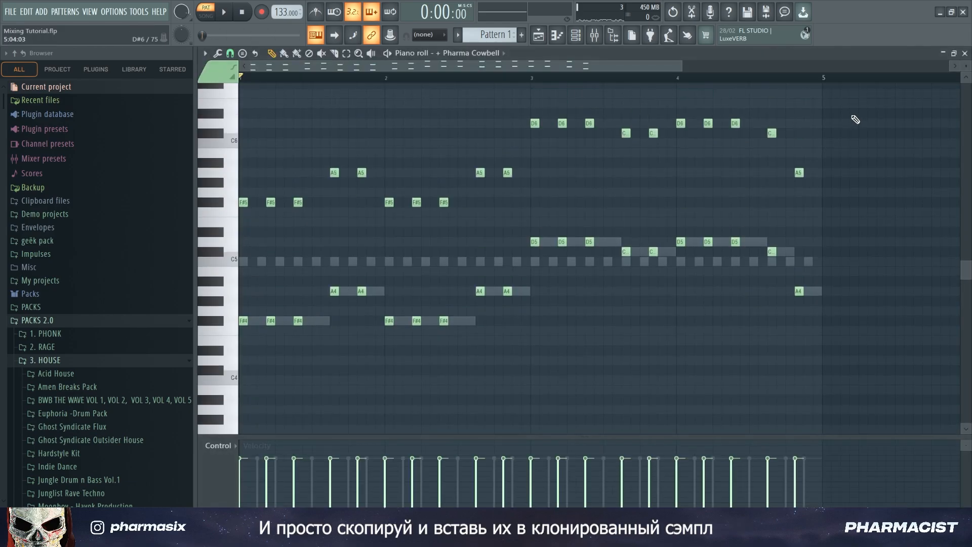
{"action": "left_click_drag", "start_coordinate": [838, 100], "coordinate": [223, 235]}
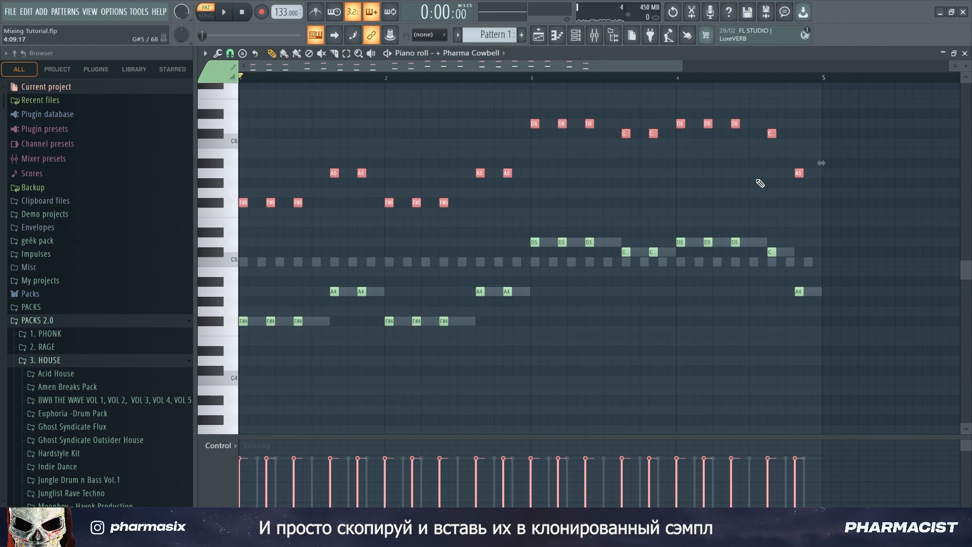
{"action": "key", "text": "ctrl+x"}
{"action": "left_click", "coordinate": [575, 35]}
{"action": "left_click", "coordinate": [591, 110]}
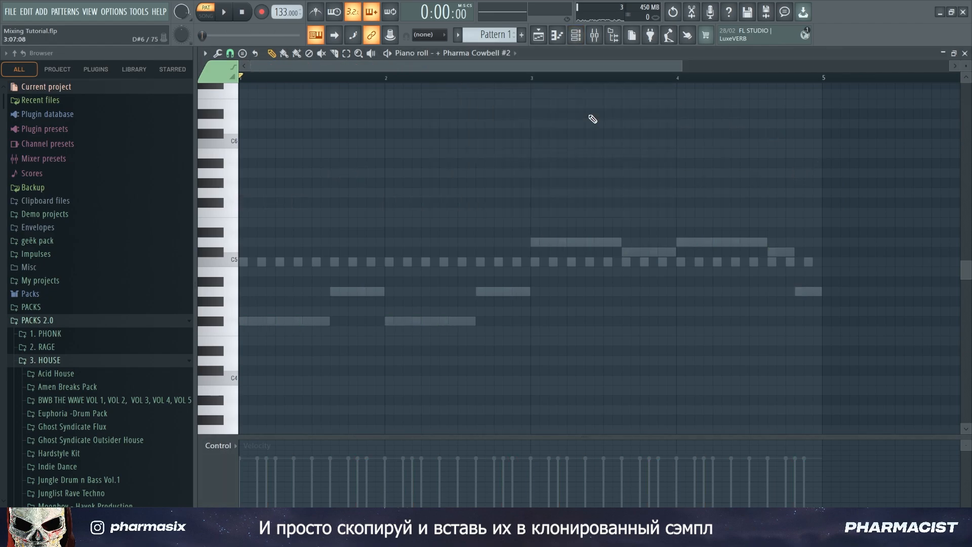
{"action": "key", "text": "ctrl+v"}
Route + Pharma Cowbell #2 to mixer track 12 and check its signal in the mixer during playback.
{"action": "left_click", "coordinate": [577, 35]}
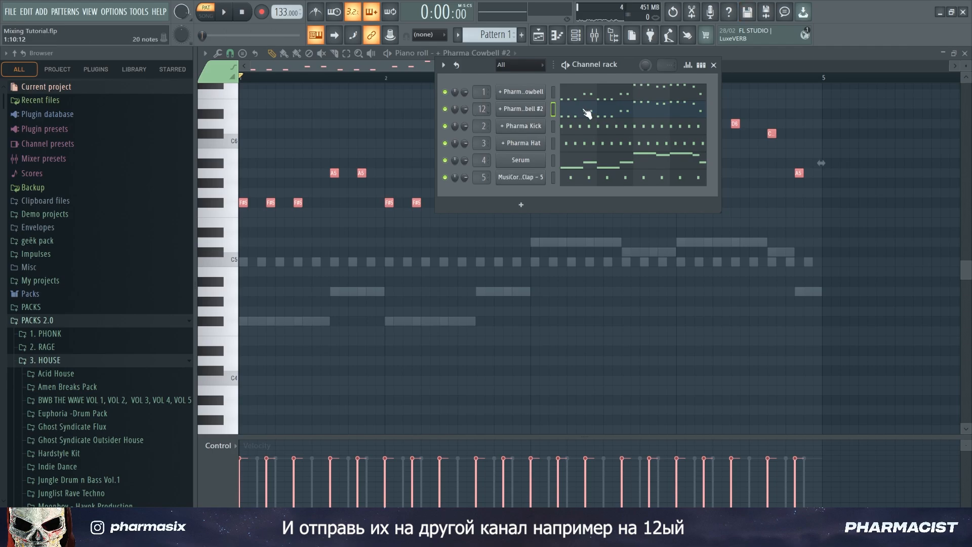
{"action": "key", "text": "space"}
{"action": "left_click", "coordinate": [596, 35]}
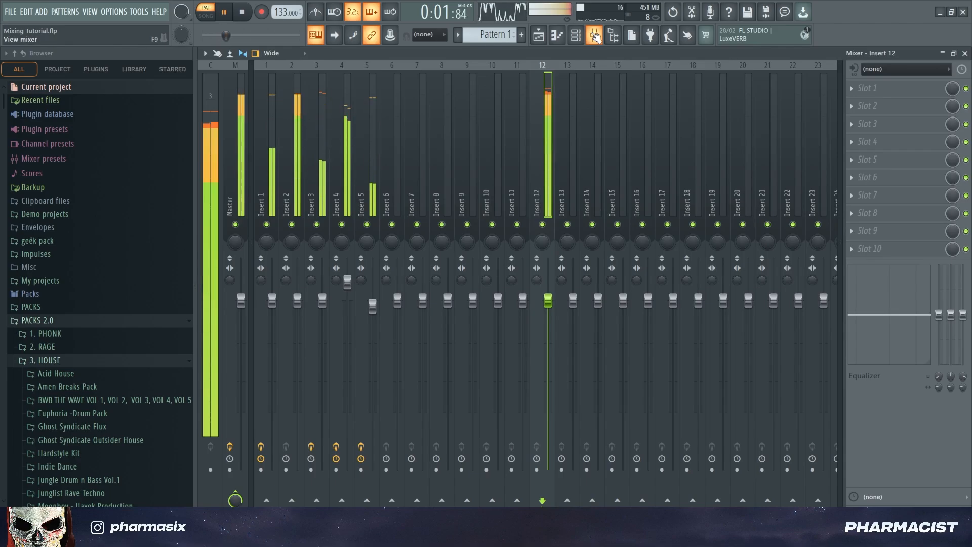
{"action": "left_click", "coordinate": [595, 35]}
{"action": "key", "text": "space"}
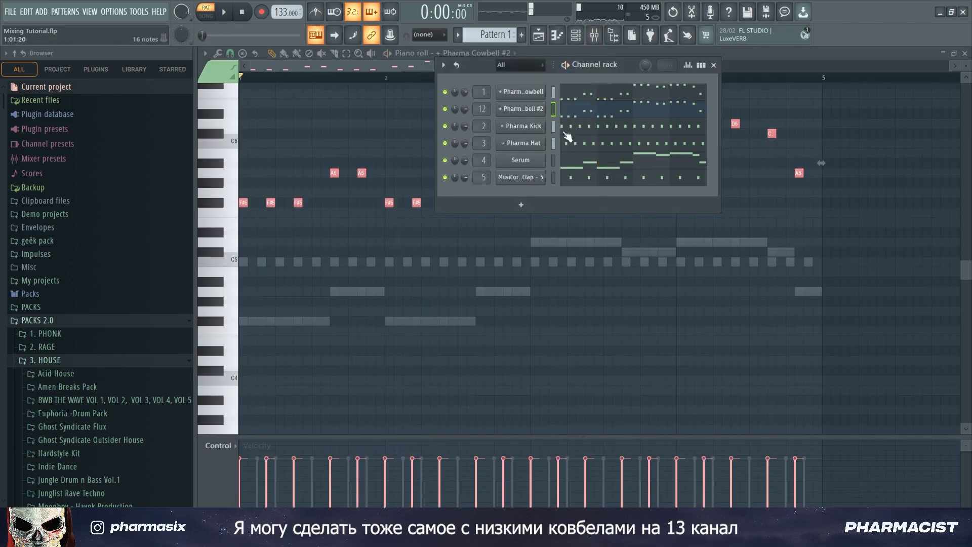
Clone + Pharma Cowbell #2 and paste the copied cowbell notes into the piano roll of the new clone.
{"action": "right_click", "coordinate": [523, 108]}
{"action": "left_click", "coordinate": [567, 211]}
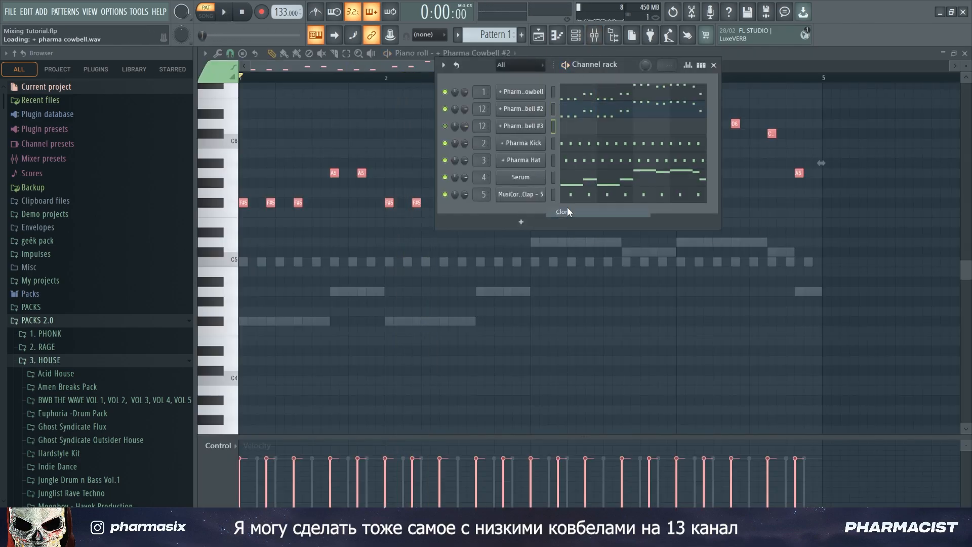
{"action": "left_click", "coordinate": [576, 131]}
{"action": "key", "text": "ctrl+v"}
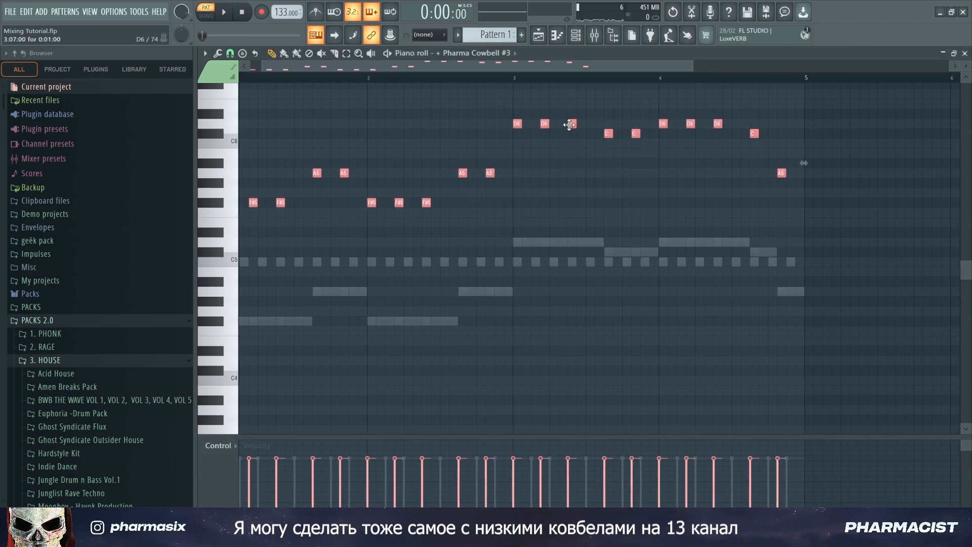
Lower the pasted + Pharma Cowbell #3 notes by two octaves and play them briefly.
{"action": "key", "text": "ctrl+Down"}
{"action": "key", "text": "ctrl+Down"}
{"action": "key", "text": "space"}
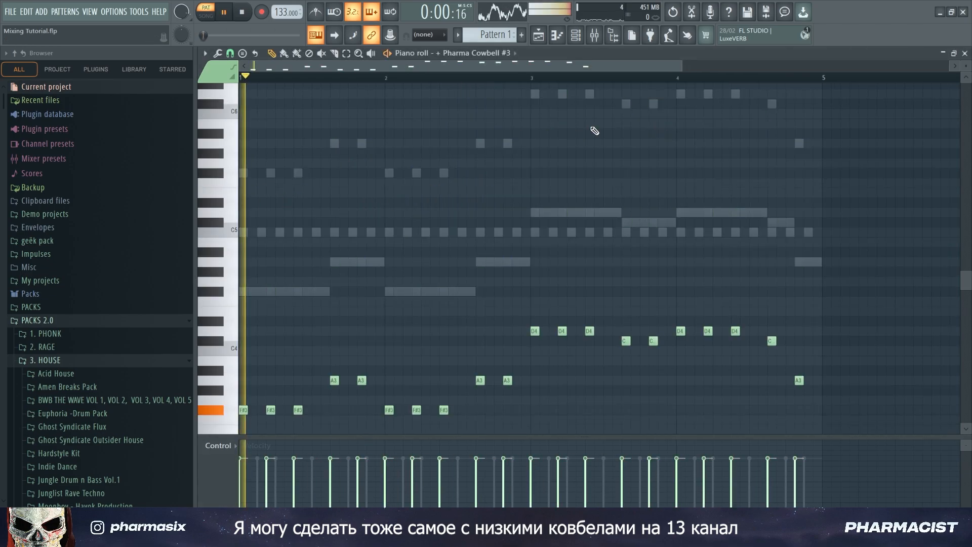
{"action": "key", "text": "space"}
Route + Pharma Cowbell #3 to mixer track 13 and audition the new cowbell tracks by soloing them in the mixer.
{"action": "left_click", "coordinate": [575, 35]}
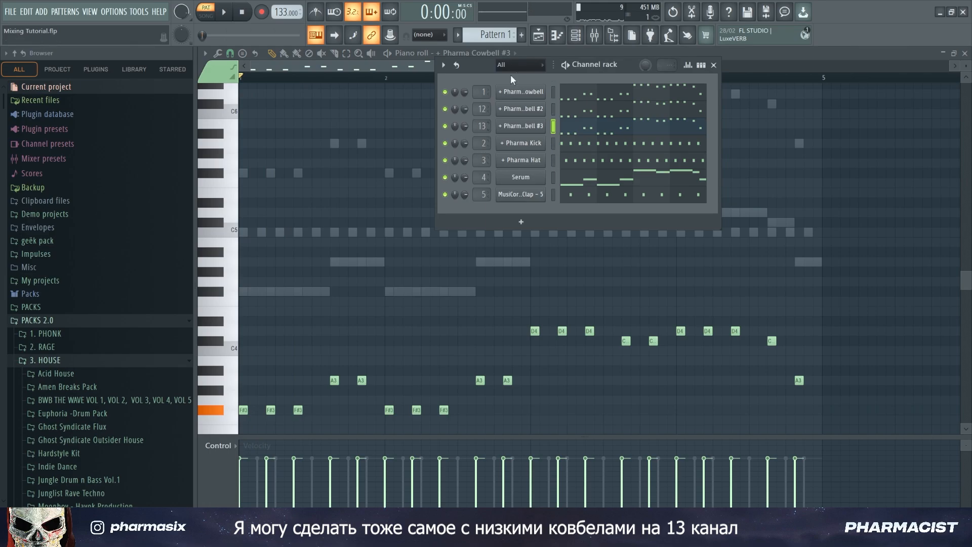
{"action": "left_click", "coordinate": [596, 36]}
{"action": "key", "text": "space"}
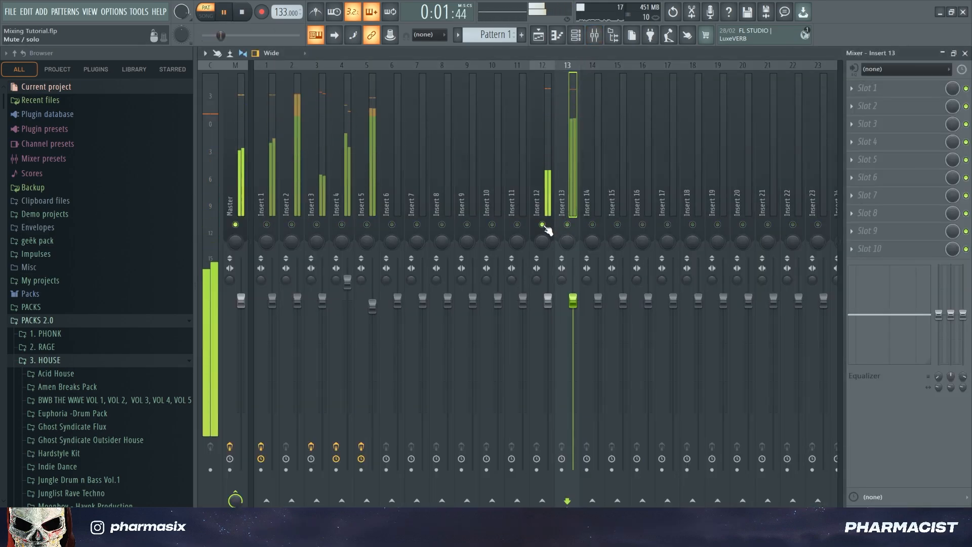
{"action": "key", "text": "space"}
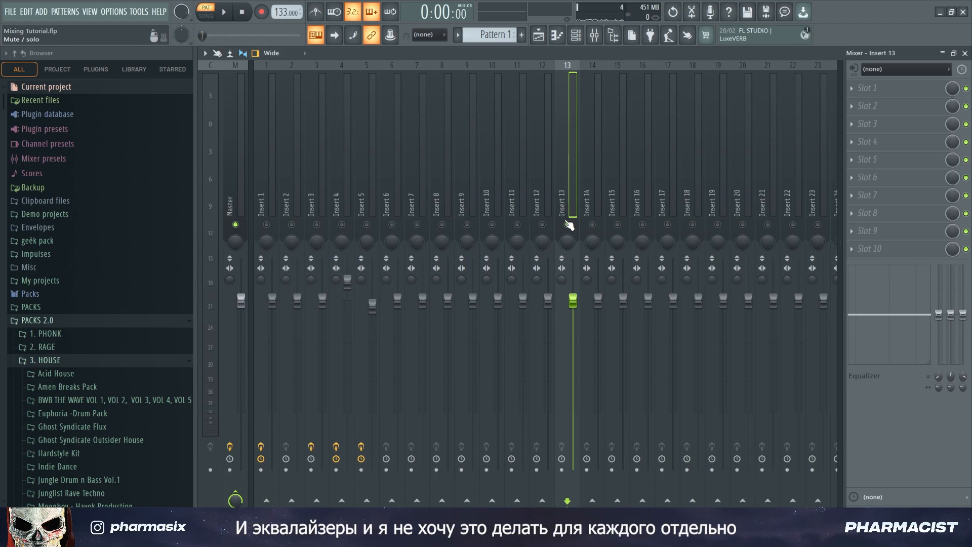
{"action": "left_click", "coordinate": [596, 165]}
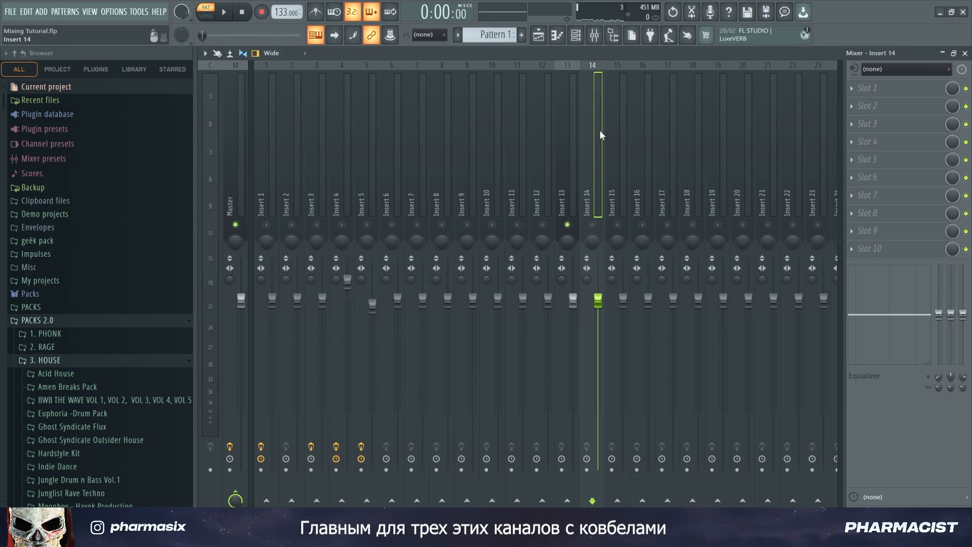
{"action": "left_click", "coordinate": [572, 119]}
{"action": "left_click", "coordinate": [547, 118]}
Leave only the three cowbell tracks, Inserts 1, 12 and 13, unmuted and play them together.
{"action": "left_click", "coordinate": [266, 117]}
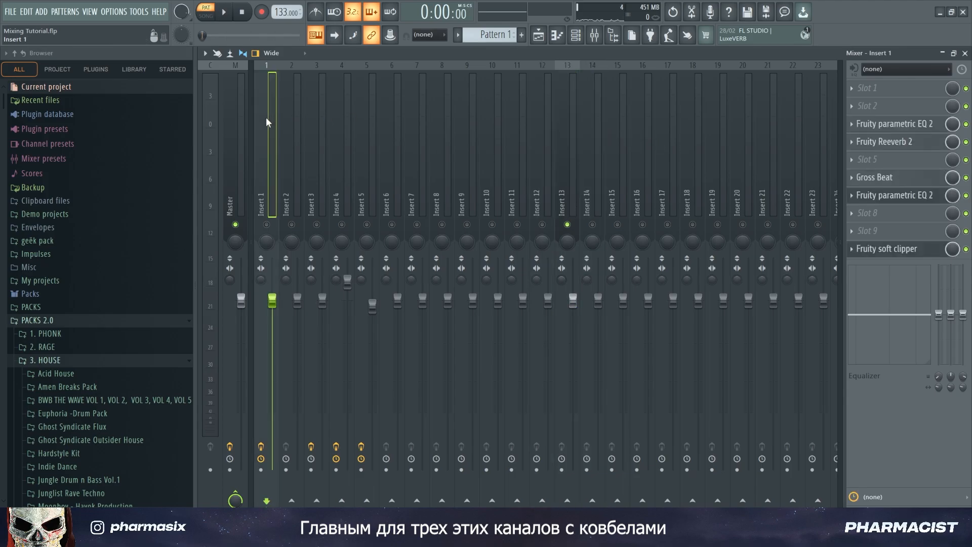
{"action": "right_click", "coordinate": [266, 226]}
{"action": "left_click", "coordinate": [540, 225]}
{"action": "left_click", "coordinate": [517, 225]}
{"action": "key", "text": "space"}
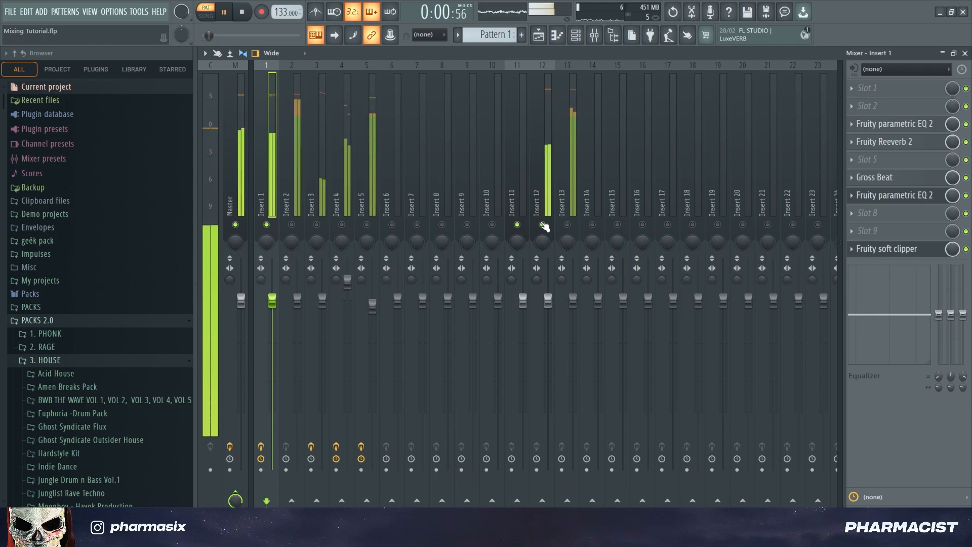
{"action": "left_click", "coordinate": [542, 226]}
{"action": "left_click", "coordinate": [568, 225]}
{"action": "left_click", "coordinate": [518, 226]}
{"action": "left_click", "coordinate": [541, 226]}
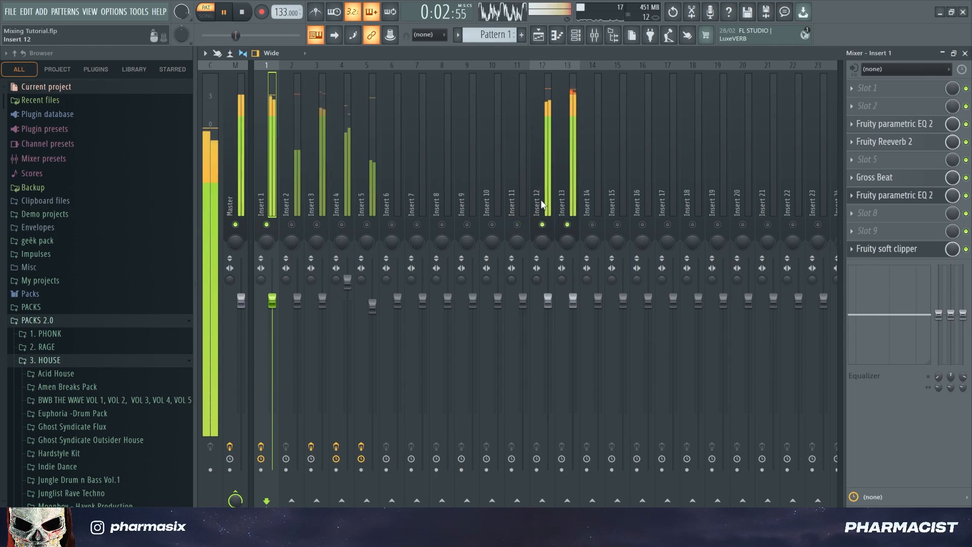
{"action": "key", "text": "space"}
Route Inserts 13, 12 and 1 only to Insert 14 instead of directly to the Master, and solo Insert 14.
{"action": "left_click", "coordinate": [576, 191]}
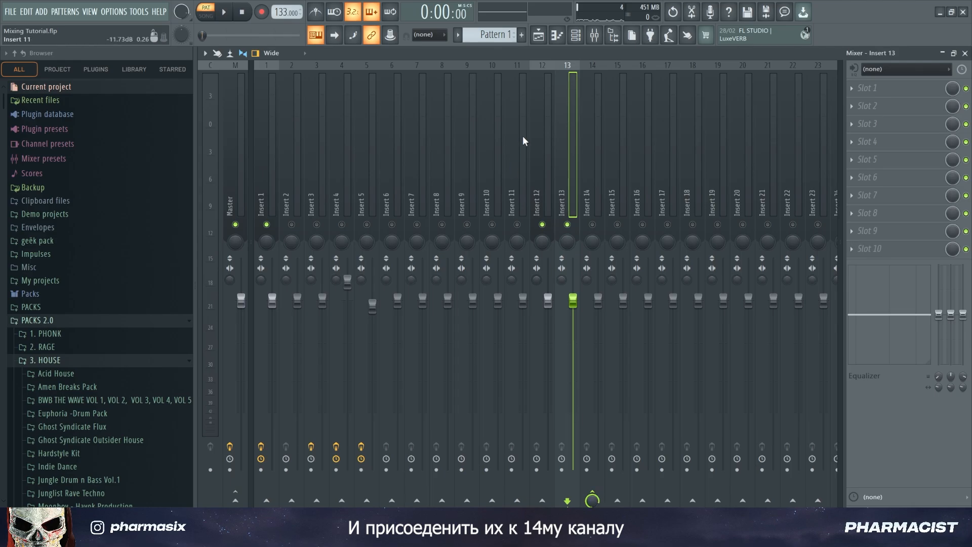
{"action": "key", "text": "Left"}
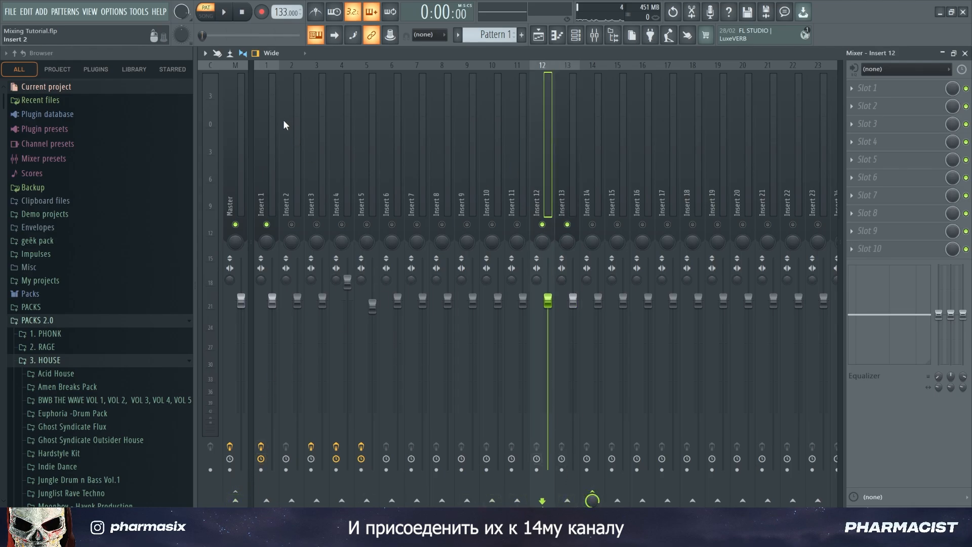
{"action": "left_click", "coordinate": [268, 127]}
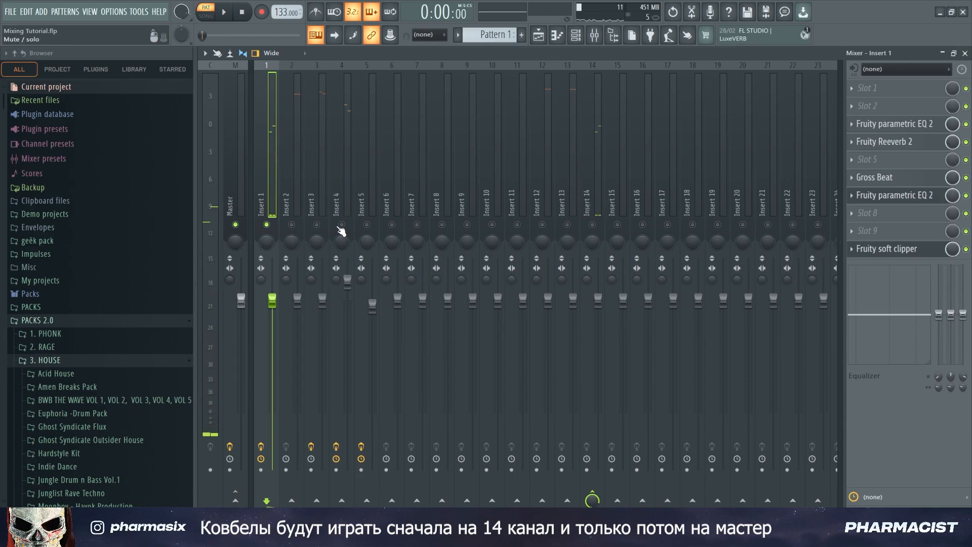
{"action": "left_click", "coordinate": [603, 117]}
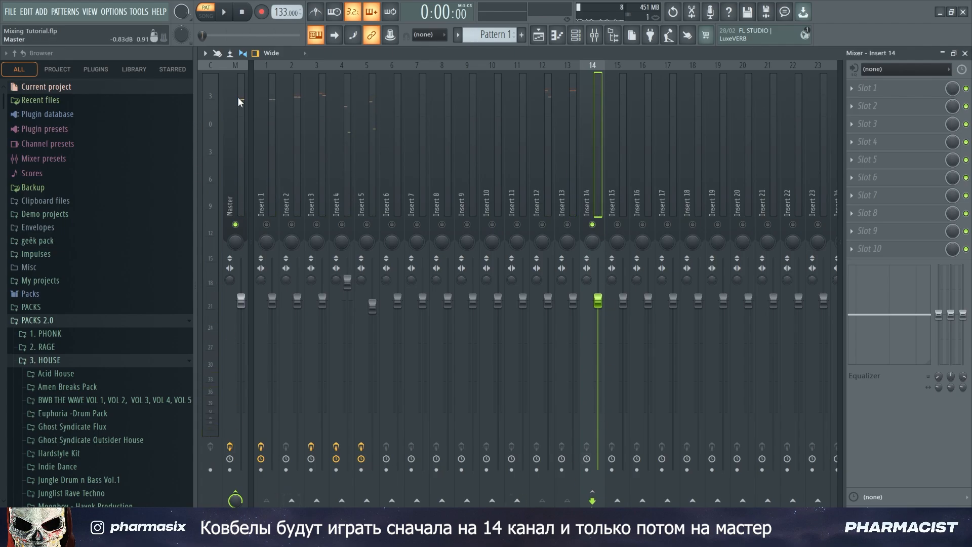
Delete Gross Beat from slot 6 of Insert 1.
{"action": "left_click", "coordinate": [270, 127]}
{"action": "right_click", "coordinate": [859, 178]}
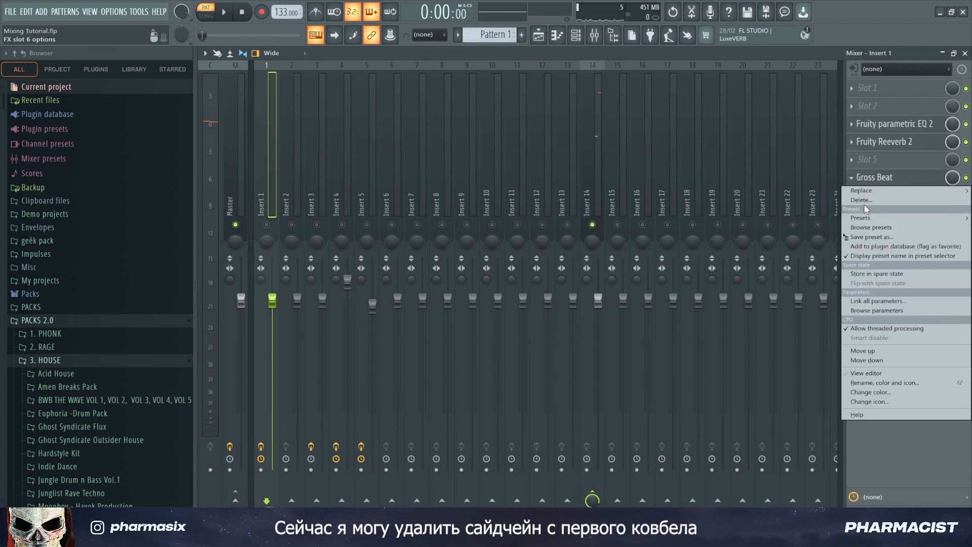
{"action": "left_click", "coordinate": [862, 203]}
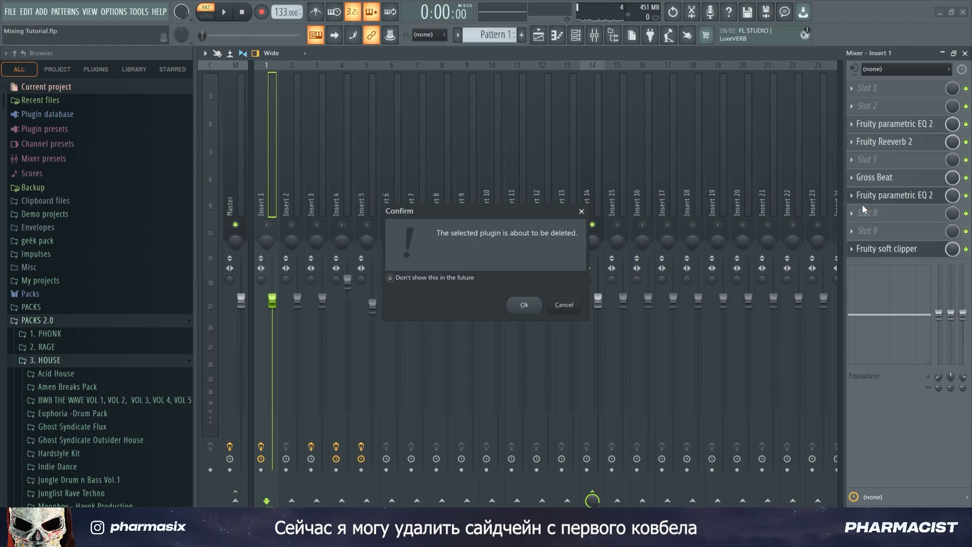
{"action": "key", "text": "Return"}
Load Gross Beat into slot 5 of Insert 14 and apply its Sidechain volume preset.
{"action": "left_click", "coordinate": [595, 187]}
{"action": "left_click", "coordinate": [904, 161]}
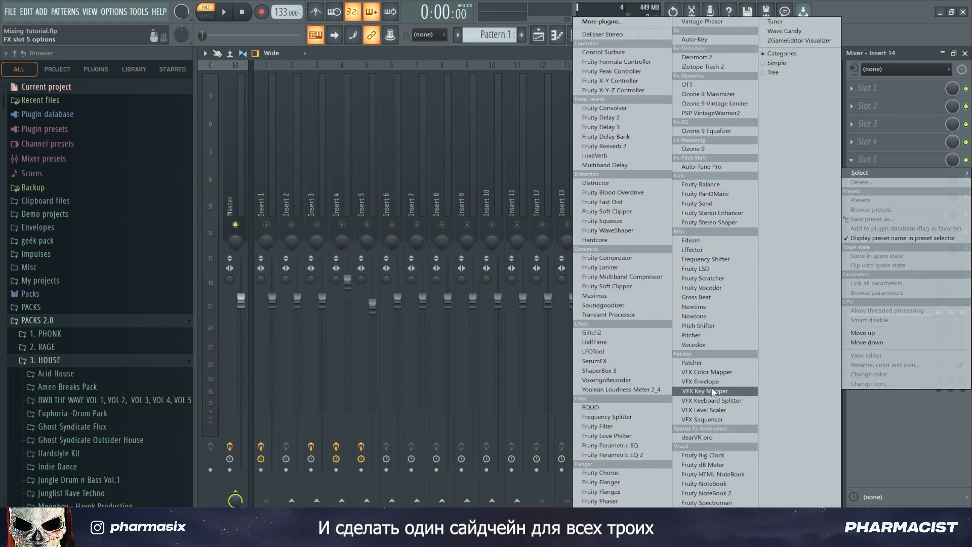
{"action": "left_click", "coordinate": [697, 298]}
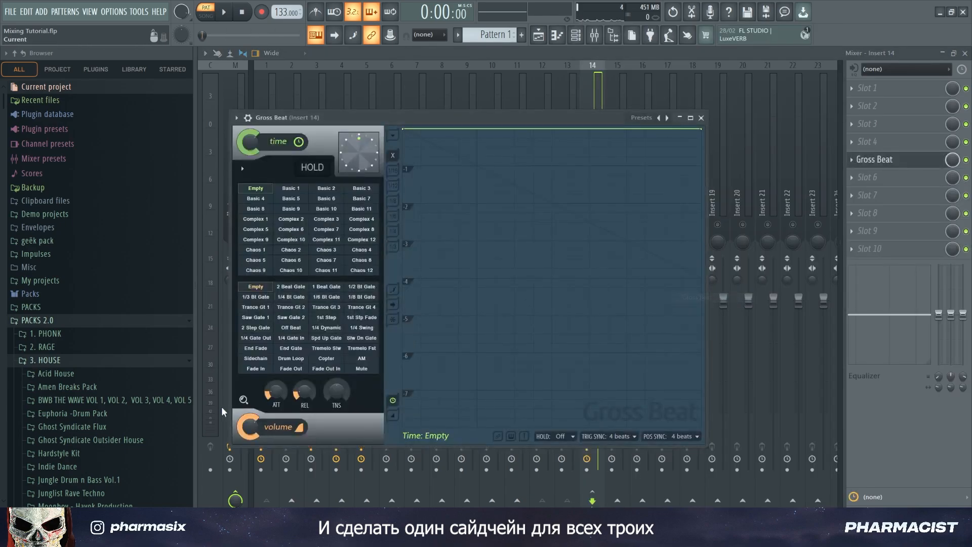
{"action": "left_click", "coordinate": [264, 360]}
Raise the four low points of the Gross Beat sidechain volume curve on Insert 14 so the ducking is shallower.
{"action": "left_click_drag", "start_coordinate": [440, 403], "coordinate": [440, 319]}
{"action": "left_click_drag", "start_coordinate": [514, 403], "coordinate": [514, 316]}
{"action": "left_click_drag", "start_coordinate": [589, 403], "coordinate": [589, 319]}
{"action": "left_click_drag", "start_coordinate": [664, 403], "coordinate": [664, 319]}
{"action": "key", "text": "Escape"}
Solo Insert 13, add Fruity Parametric EQ 2 to its slot 6 and play the cowbell through it.
{"action": "left_click", "coordinate": [565, 195]}
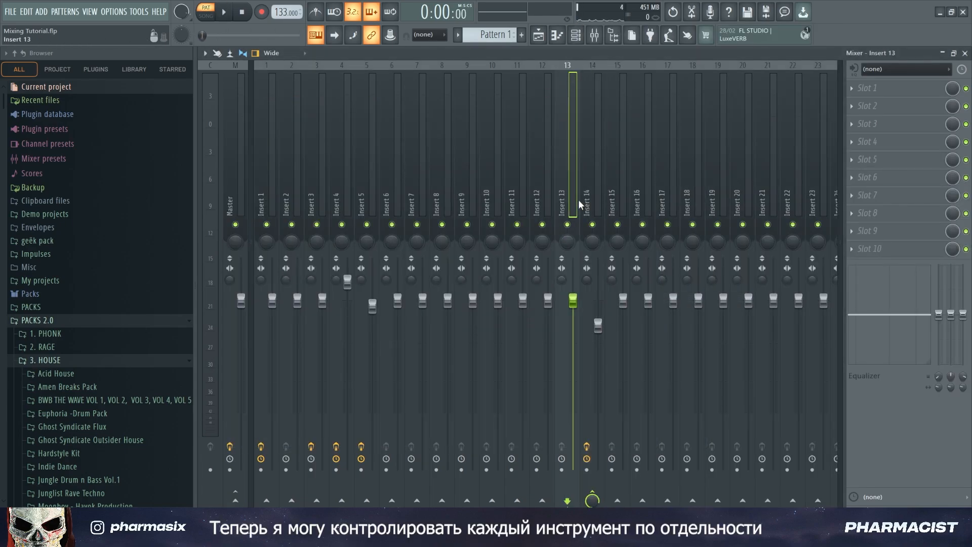
{"action": "left_click", "coordinate": [549, 244]}
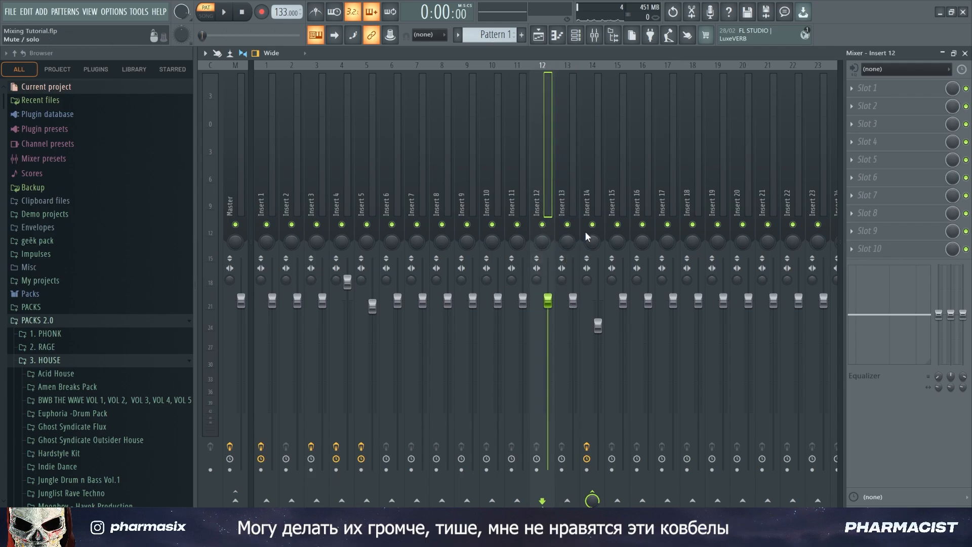
{"action": "right_click", "coordinate": [568, 224]}
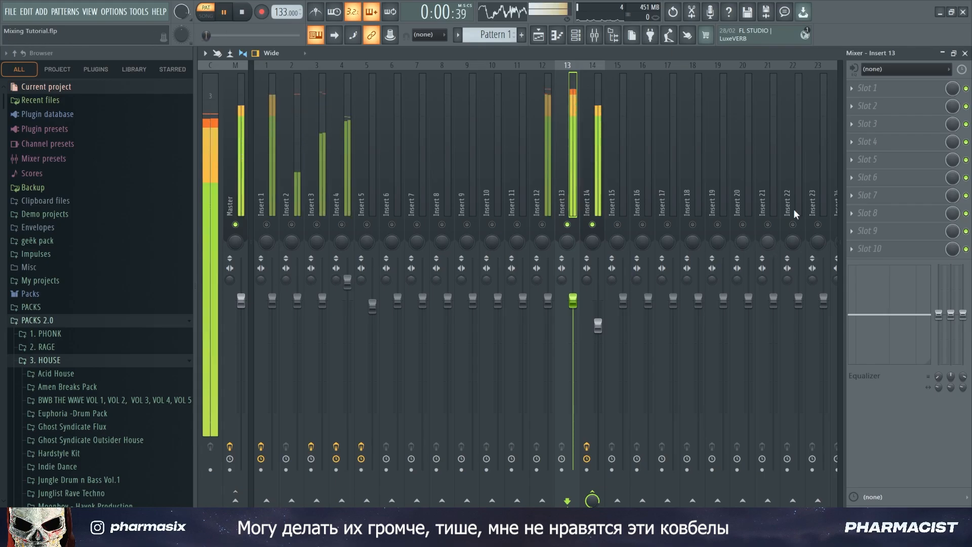
{"action": "left_click", "coordinate": [867, 177]}
{"action": "left_click", "coordinate": [643, 454]}
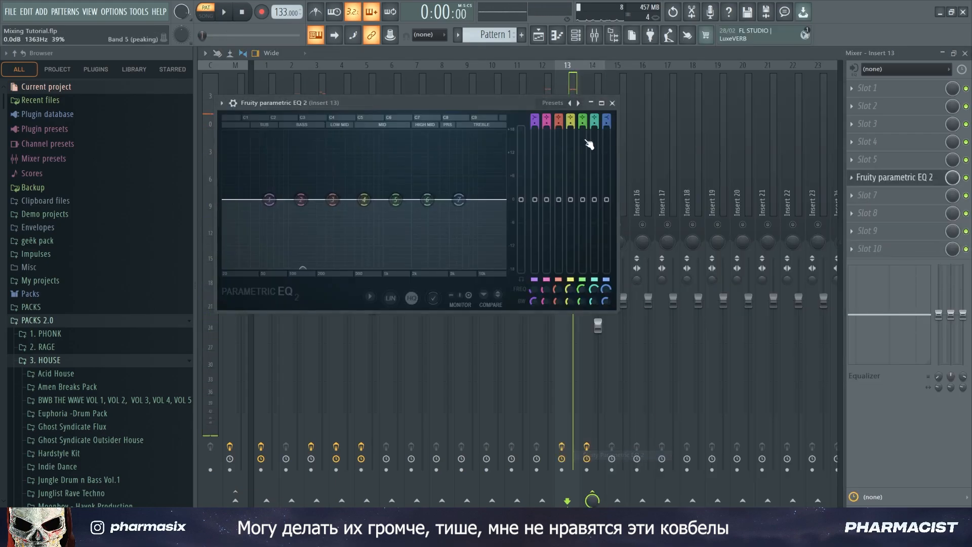
{"action": "key", "text": "space"}
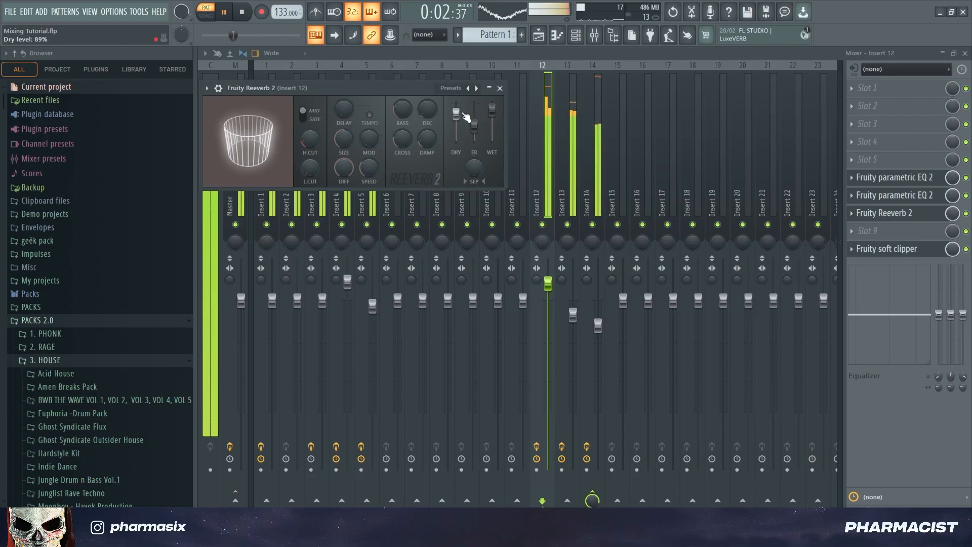
Raise Insert 12's volume to 112%, and raise Insert 1's volume while Inserts 12 and 13 are temporarily muted.
{"action": "left_click_drag", "start_coordinate": [550, 267], "coordinate": [550, 263]}
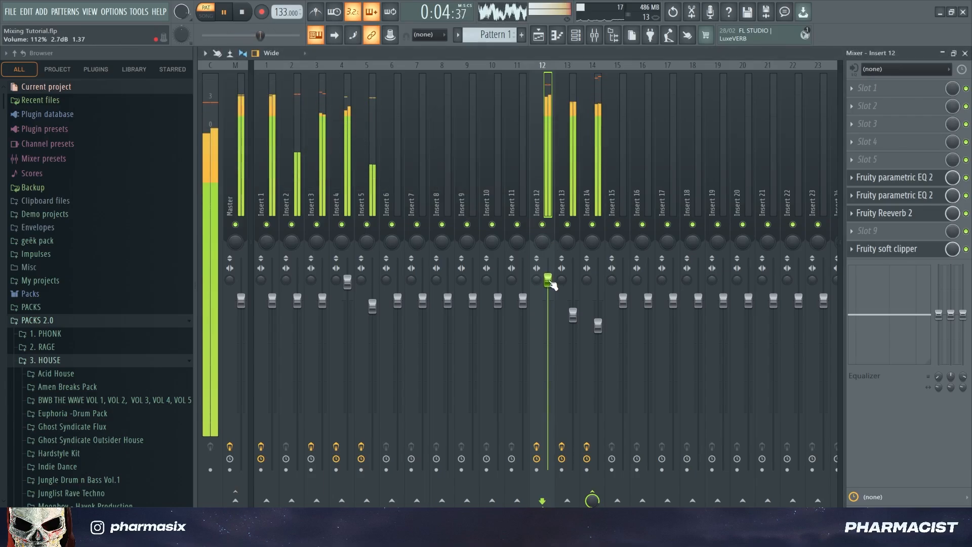
{"action": "left_click", "coordinate": [542, 225]}
{"action": "left_click", "coordinate": [567, 224]}
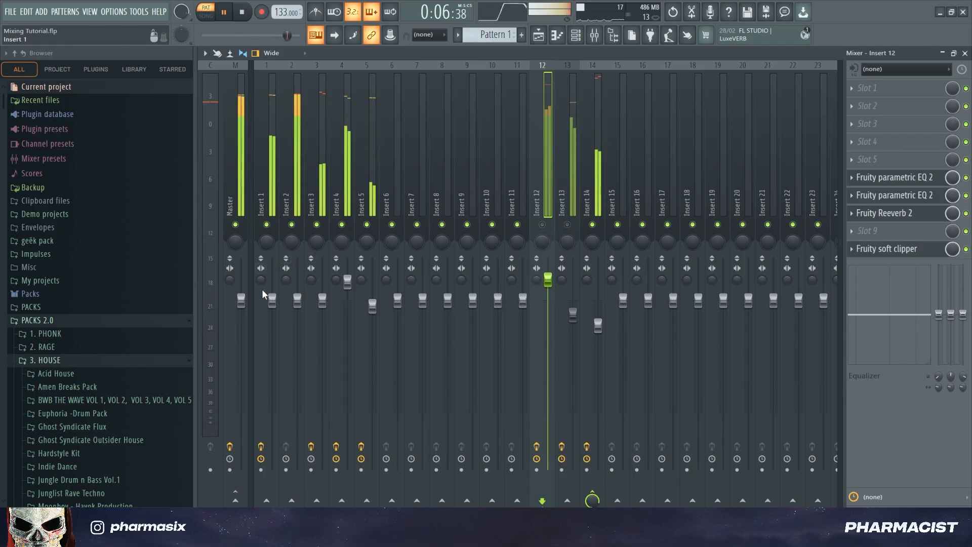
{"action": "left_click_drag", "start_coordinate": [272, 300], "coordinate": [272, 282]}
{"action": "left_click", "coordinate": [542, 225]}
{"action": "left_click", "coordinate": [567, 224]}
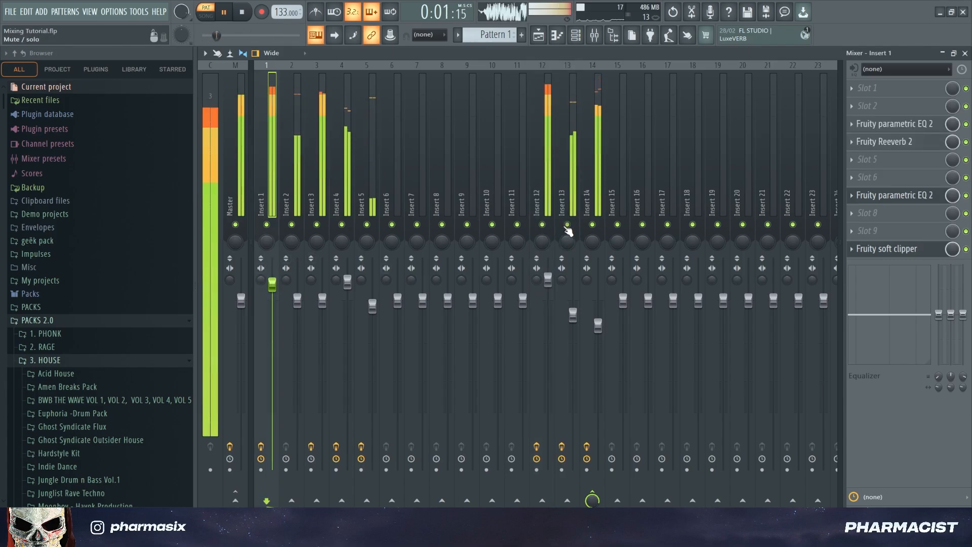
Lower Insert 12's volume and set Insert 13's volume to 88% during playback.
{"action": "left_click_drag", "start_coordinate": [548, 279], "coordinate": [573, 323]}
{"action": "left_click", "coordinate": [572, 320]}
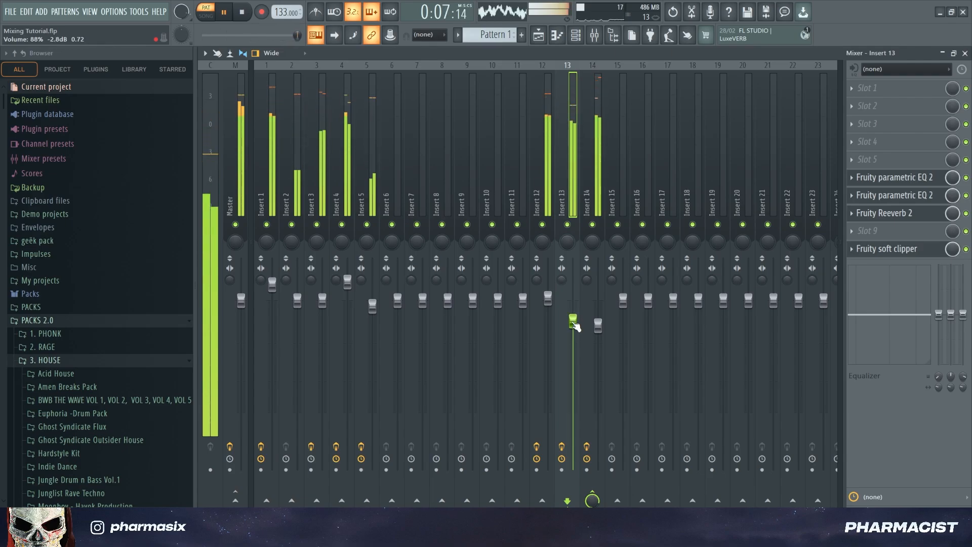
{"action": "key", "text": "space"}
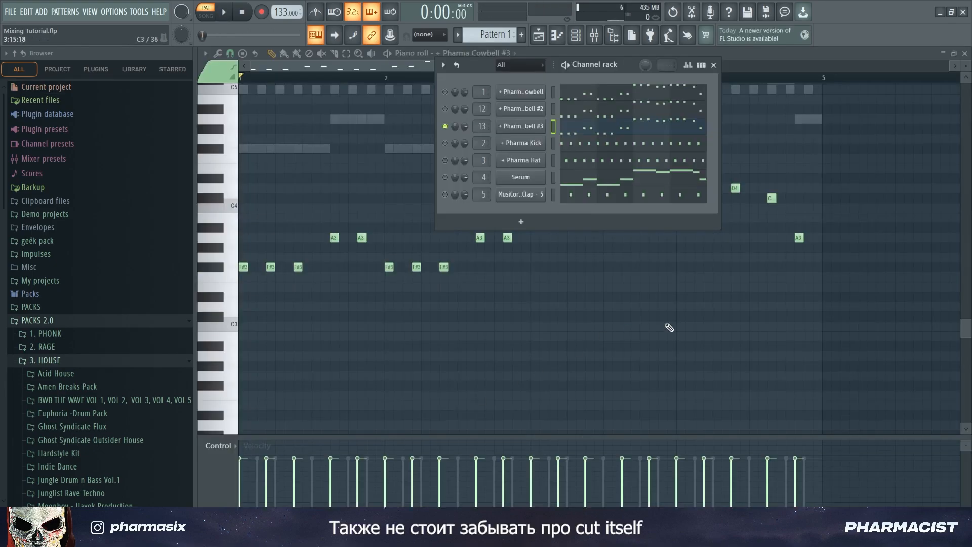
Check the Cut itself option of + Pharma Cowbell #3 and inspect its sample settings.
{"action": "right_click", "coordinate": [529, 125]}
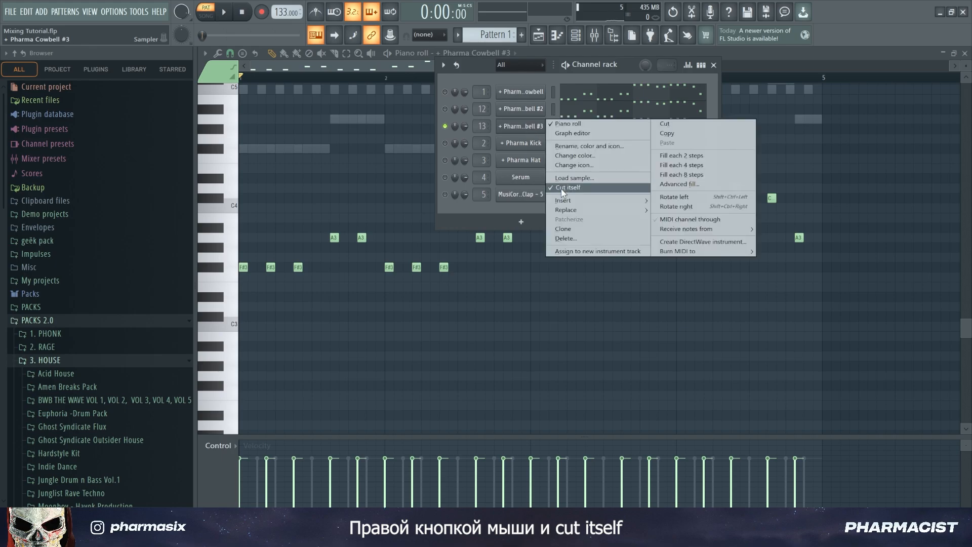
{"action": "left_click", "coordinate": [534, 128]}
{"action": "left_click", "coordinate": [539, 127]}
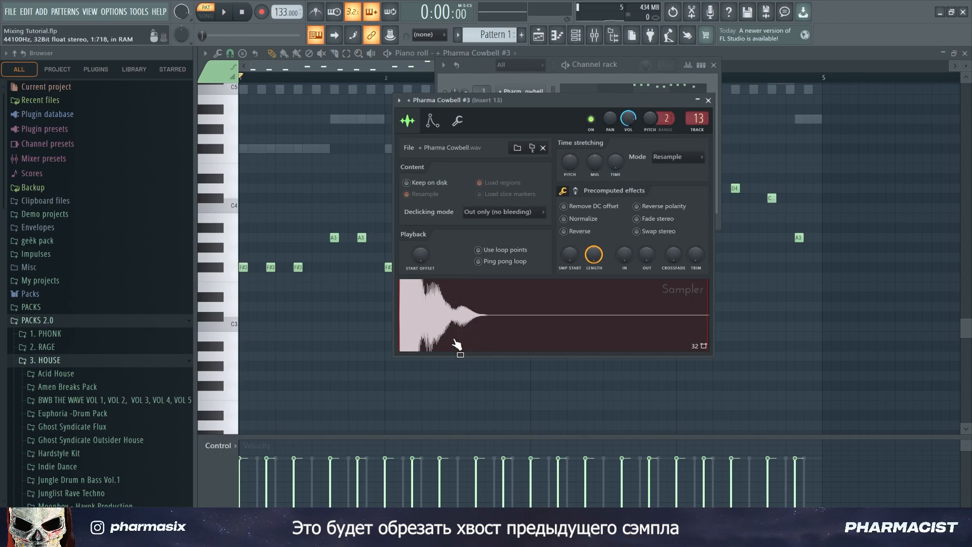
{"action": "left_click", "coordinate": [709, 100]}
{"action": "left_click", "coordinate": [579, 127]}
{"action": "left_click", "coordinate": [579, 127]}
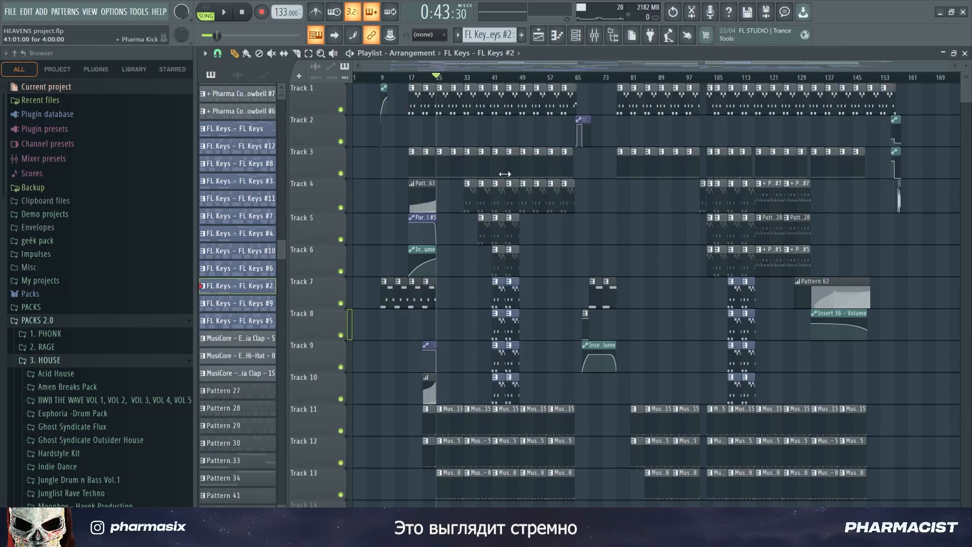
Review the HEAVENS project's info and look through the clips on its playlist tracks.
{"action": "key", "text": "F11"}
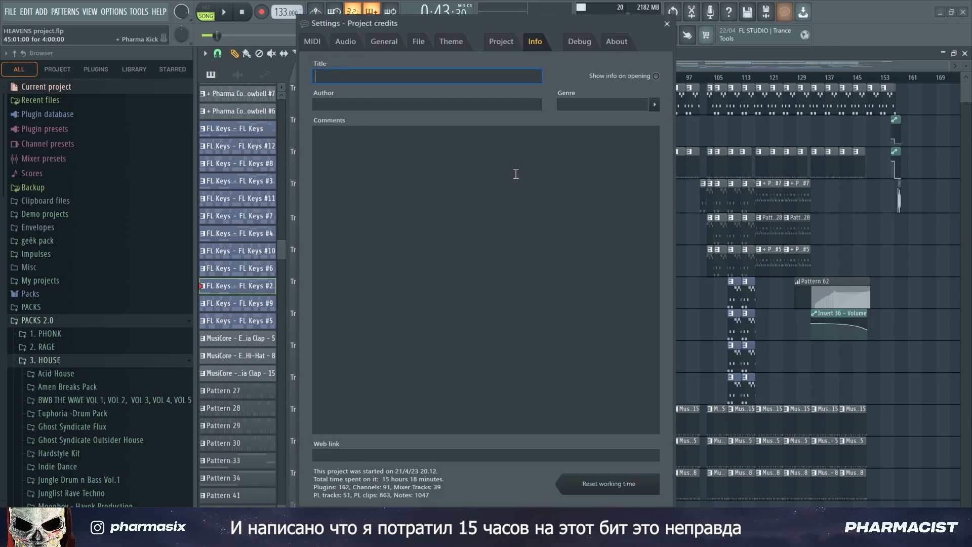
{"action": "key", "text": "F11"}
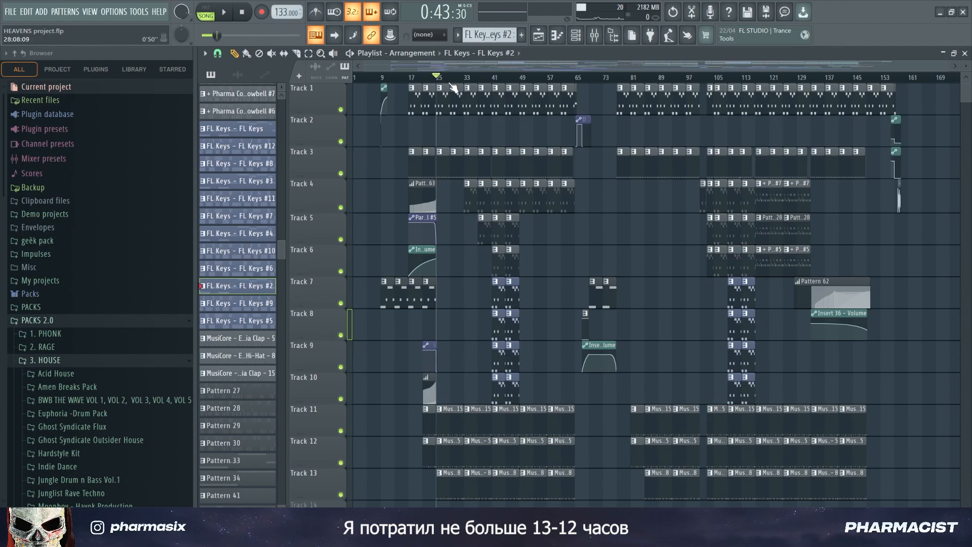
{"action": "scroll", "coordinate": [667, 224], "scroll_direction": "down", "scroll_amount": 10}
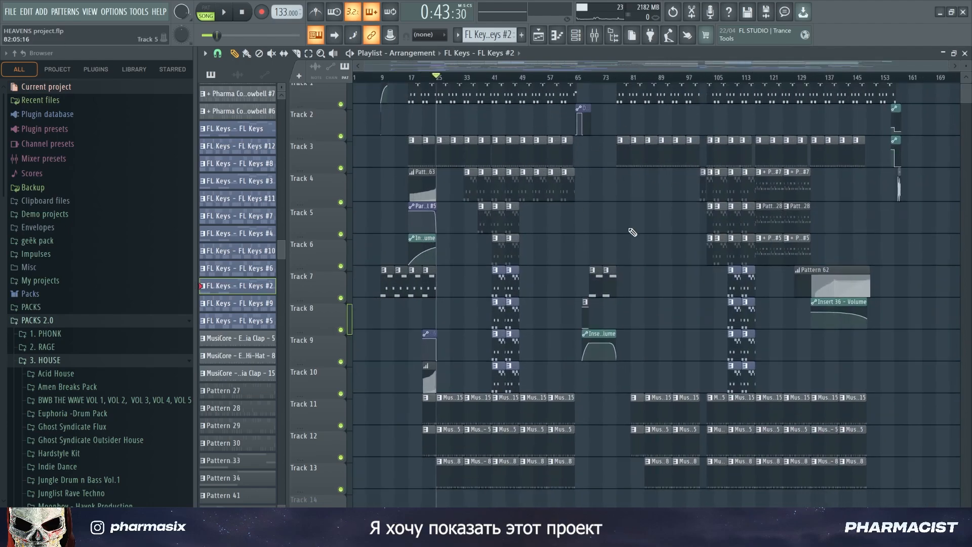
{"action": "scroll", "coordinate": [589, 304], "scroll_direction": "down", "scroll_amount": 6}
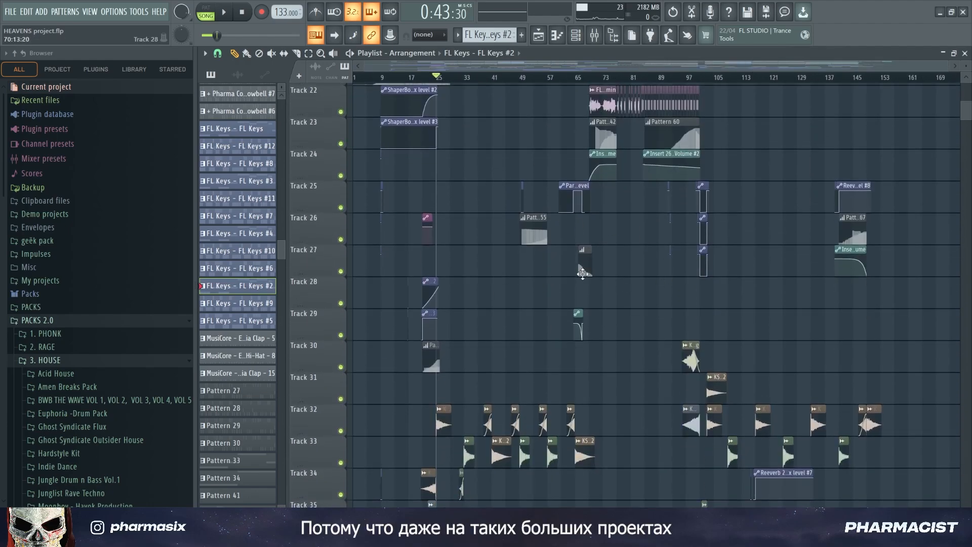
{"action": "scroll", "coordinate": [664, 275], "scroll_direction": "up", "scroll_amount": 16}
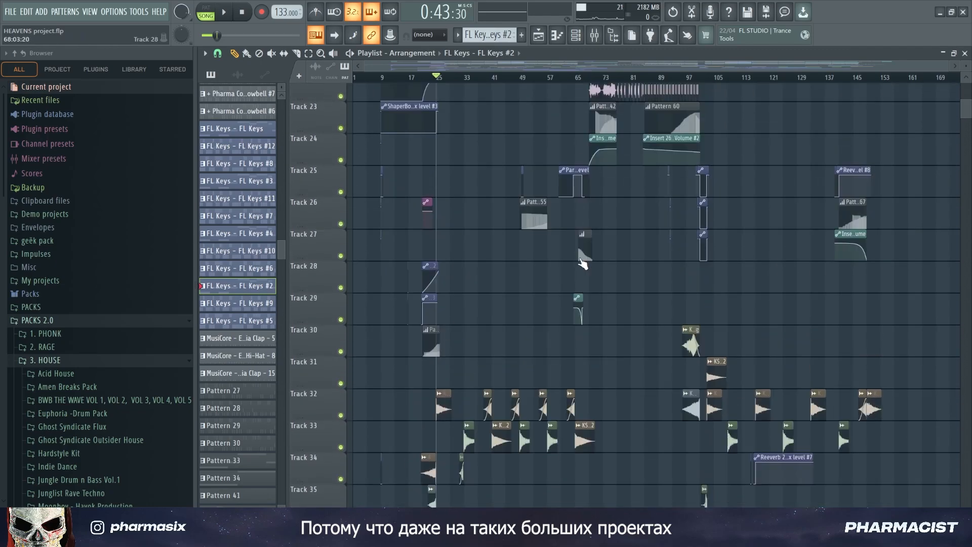
{"action": "scroll", "coordinate": [445, 66], "scroll_direction": "up", "scroll_amount": 4}
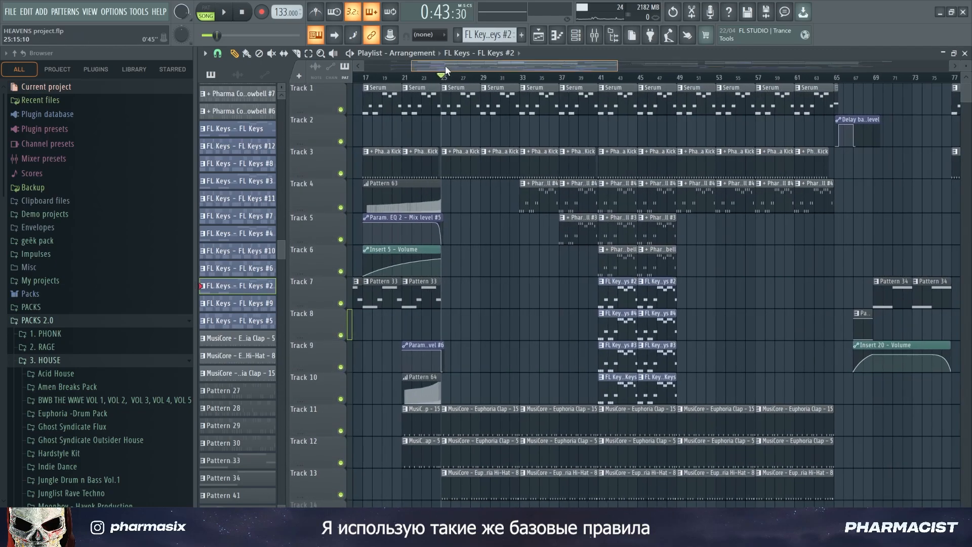
Inspect the + Pharma Kick sample settings and check the Cut itself option on the Pharma Cowbell channels.
{"action": "left_click", "coordinate": [584, 39]}
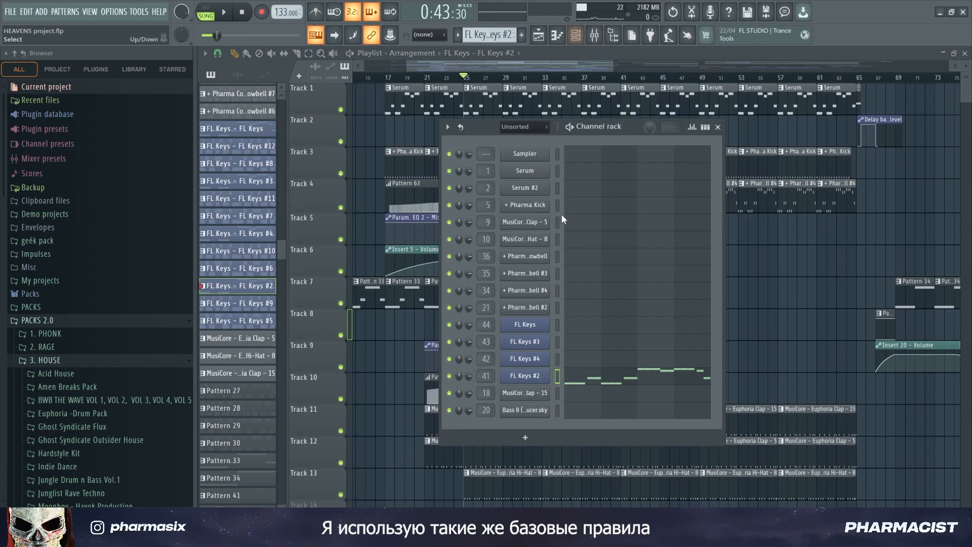
{"action": "left_click", "coordinate": [525, 204]}
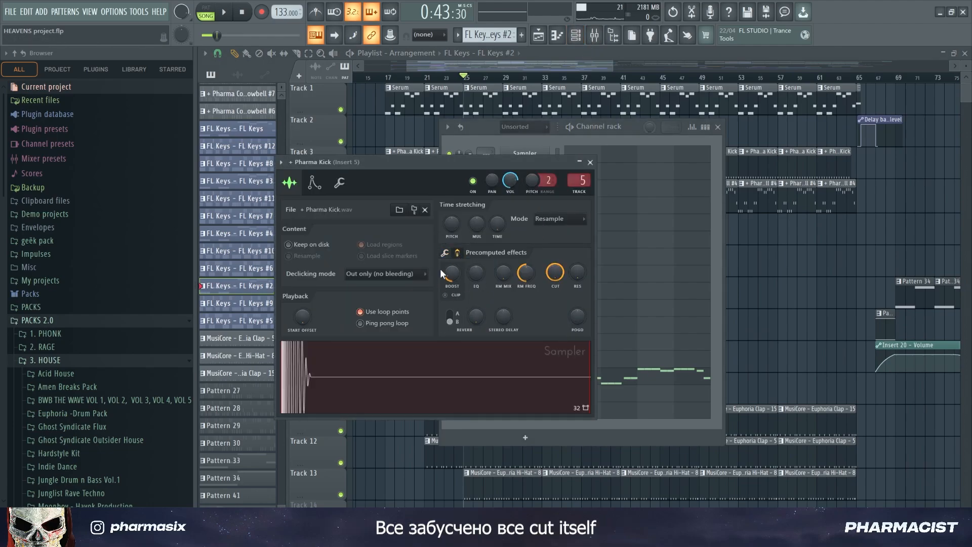
{"action": "left_click", "coordinate": [590, 162]}
{"action": "right_click", "coordinate": [532, 257]}
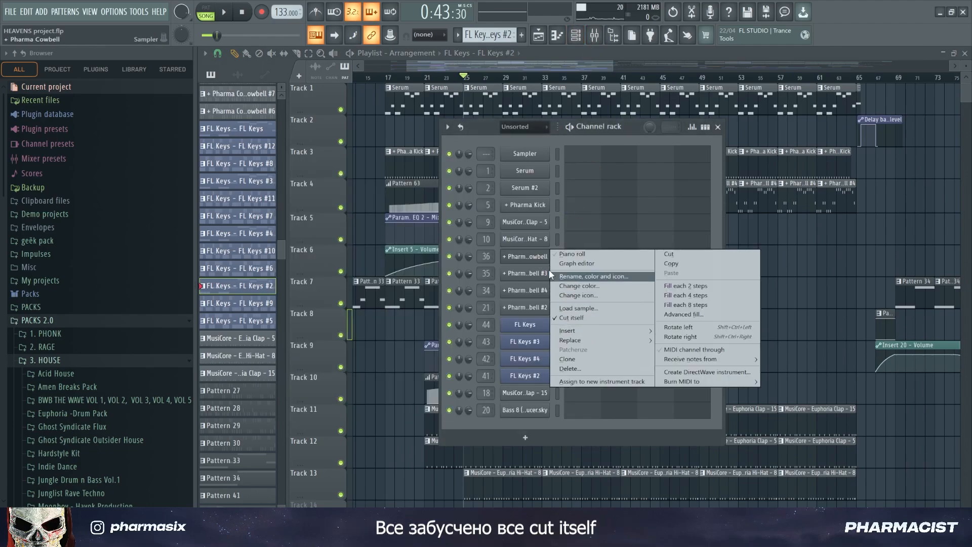
{"action": "right_click", "coordinate": [534, 274]}
{"action": "right_click", "coordinate": [529, 291]}
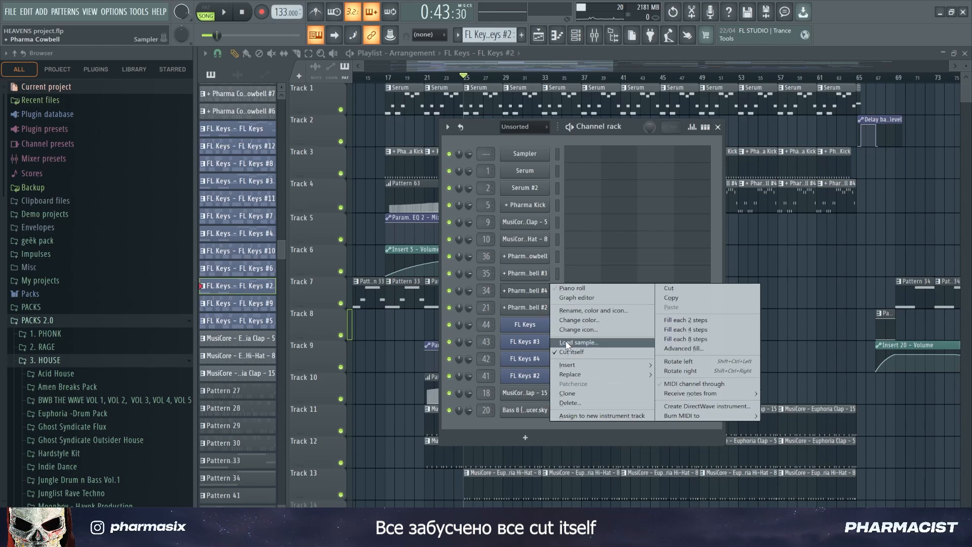
{"action": "left_click", "coordinate": [521, 290]}
Inspect the ShaperBox 3, Decimort 2 and OTT plugins loaded on Insert 1 in the mixer.
{"action": "left_click", "coordinate": [595, 37]}
{"action": "scroll", "coordinate": [479, 171], "scroll_direction": "up", "scroll_amount": 4}
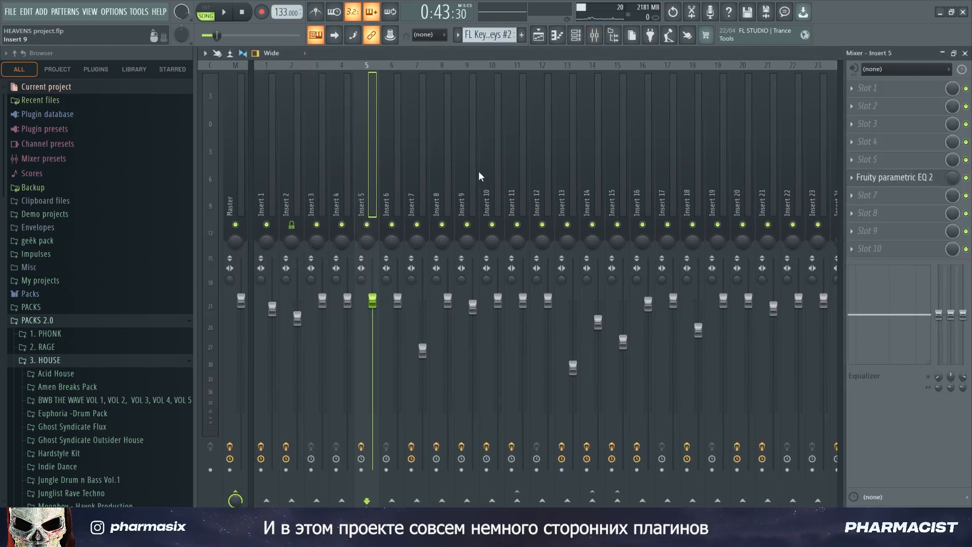
{"action": "left_click", "coordinate": [309, 152]}
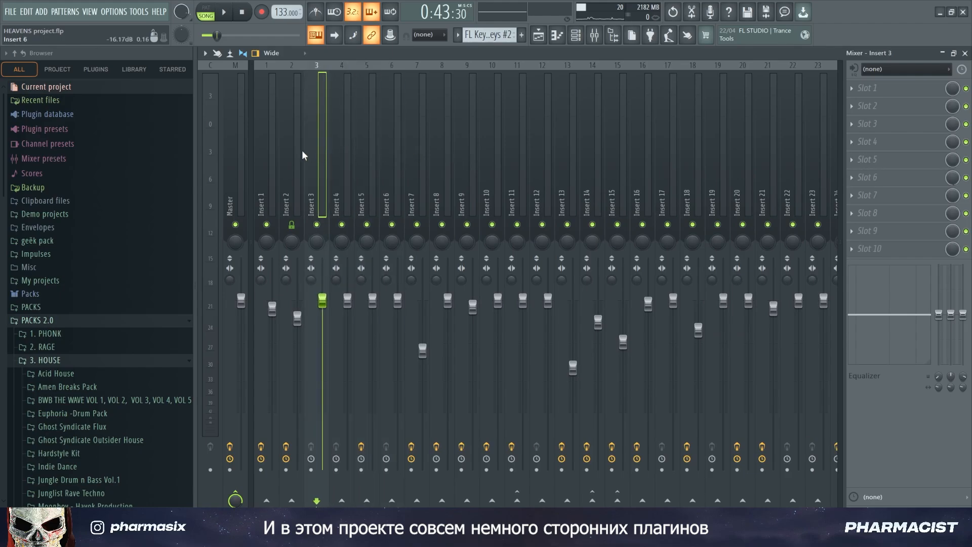
{"action": "left_click", "coordinate": [267, 147]}
{"action": "left_click", "coordinate": [906, 161]}
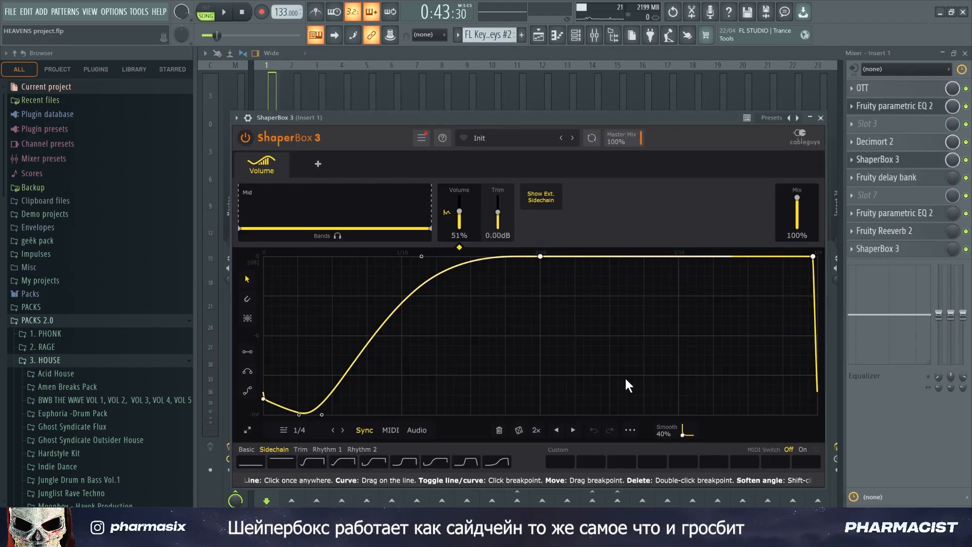
{"action": "left_click", "coordinate": [821, 118]}
{"action": "left_click", "coordinate": [925, 145]}
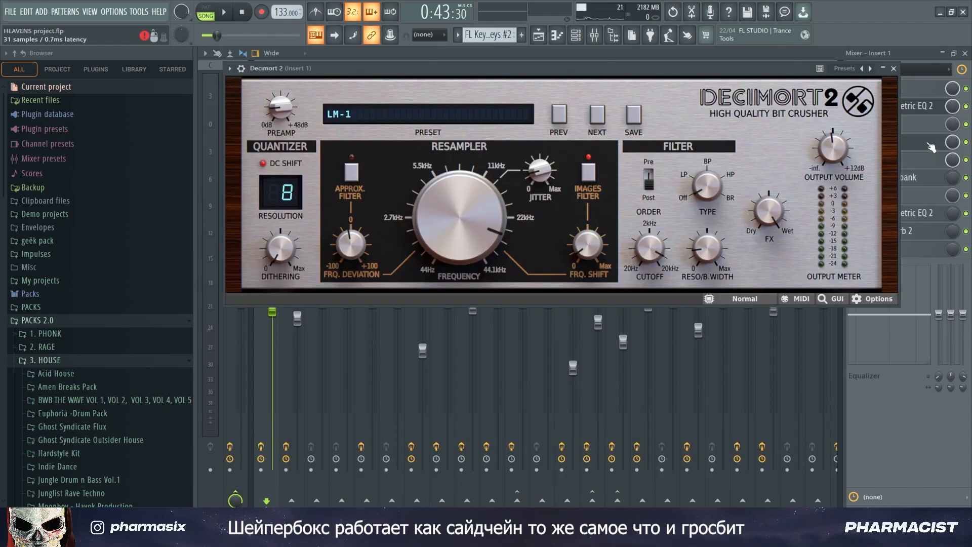
{"action": "left_click", "coordinate": [926, 145]}
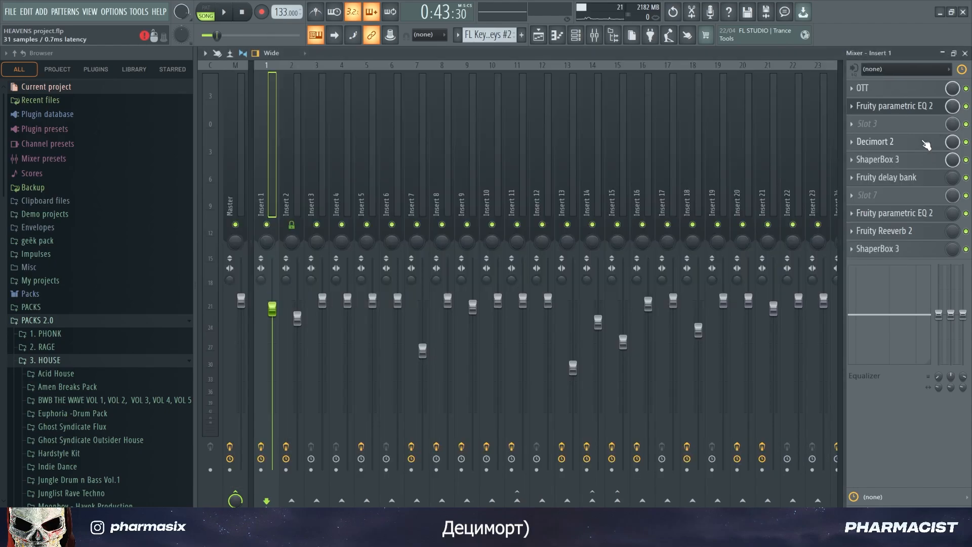
{"action": "left_click", "coordinate": [909, 90]}
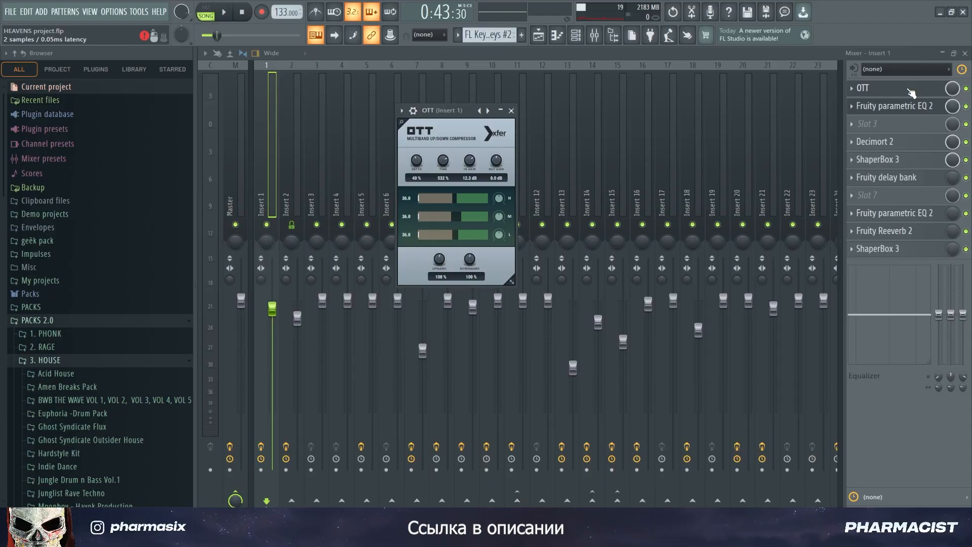
Solo Insert 1, bypass its effects in slots 1, 2, 4 and 5, and play the dry bass.
{"action": "left_click", "coordinate": [266, 224], "text": "ctrl"}
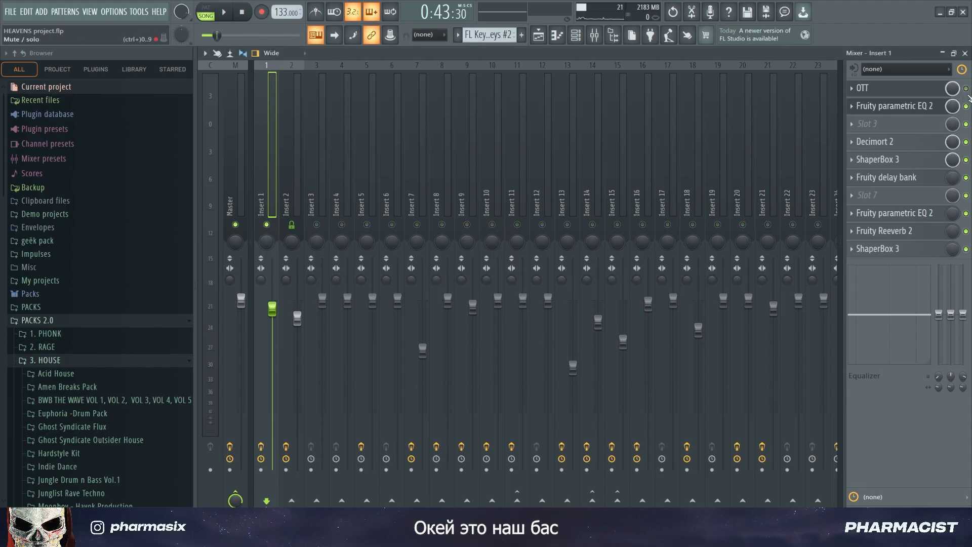
{"action": "key", "text": "space"}
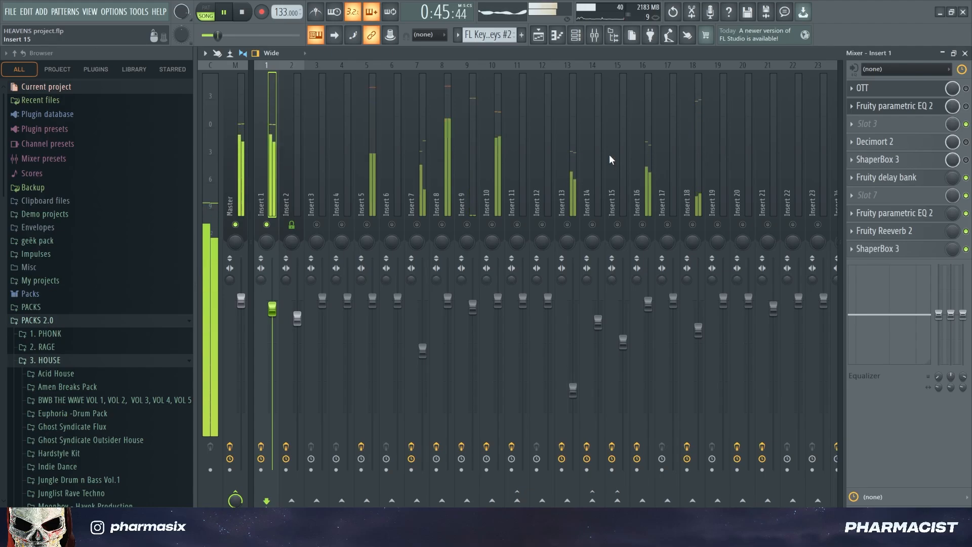
{"action": "key", "text": "space"}
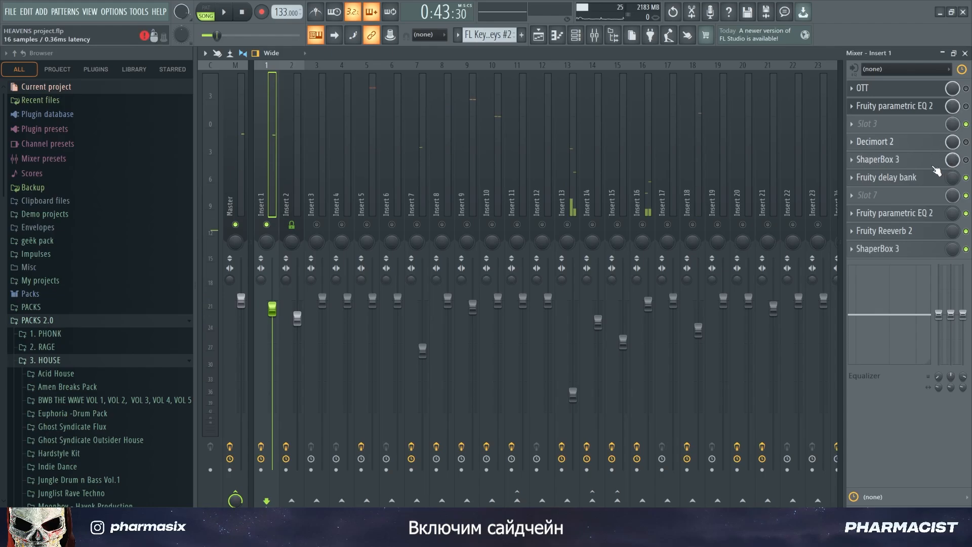
Re-enable ShaperBox 3 in slot 5 of Insert 1 and play the bass with the sidechain.
{"action": "left_click", "coordinate": [966, 160]}
{"action": "key", "text": "space"}
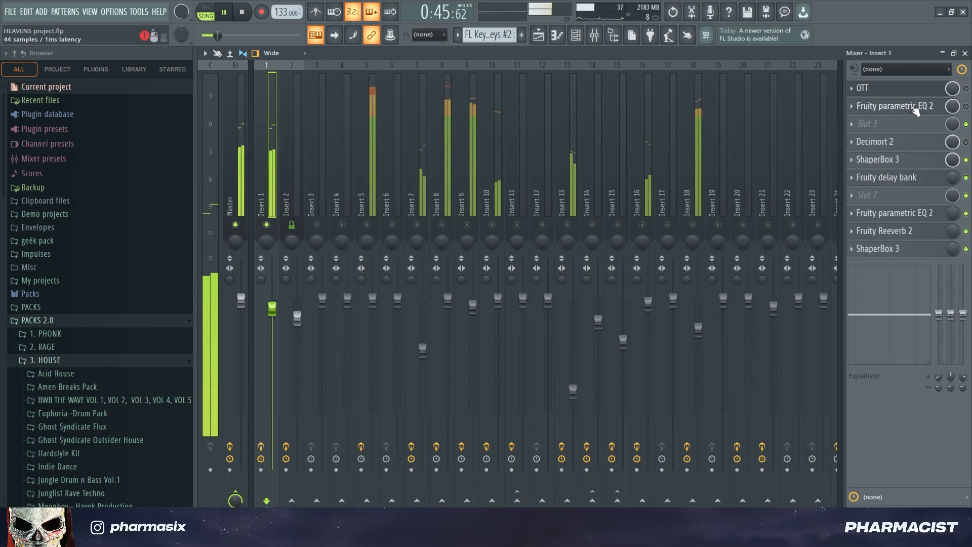
Re-enable the Fruity parametric EQ 2 in slot 2 of Insert 1 and inspect its curve while the bass plays.
{"action": "left_click", "coordinate": [894, 105]}
{"action": "key", "text": "space"}
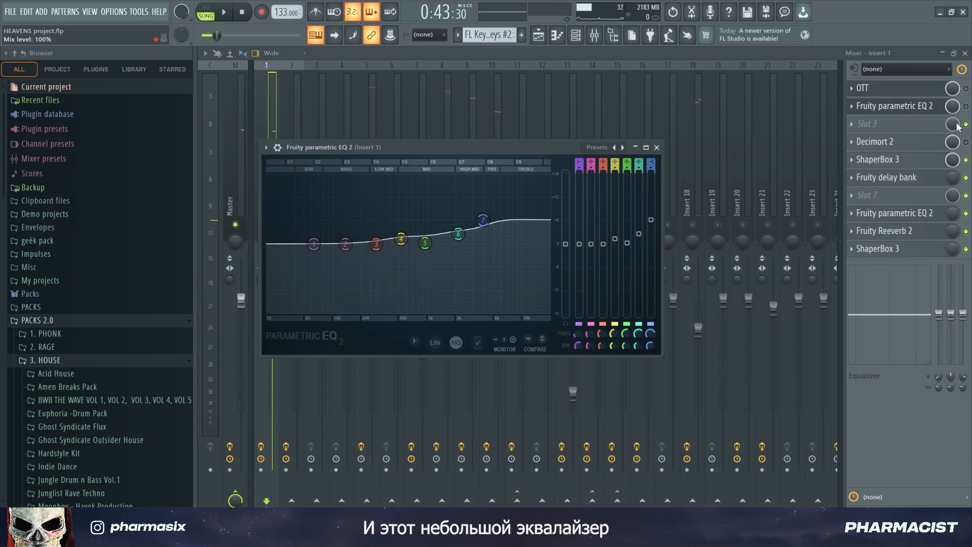
{"action": "key", "text": "space"}
{"action": "left_click", "coordinate": [894, 106]}
{"action": "left_click", "coordinate": [966, 106]}
{"action": "left_click", "coordinate": [912, 106]}
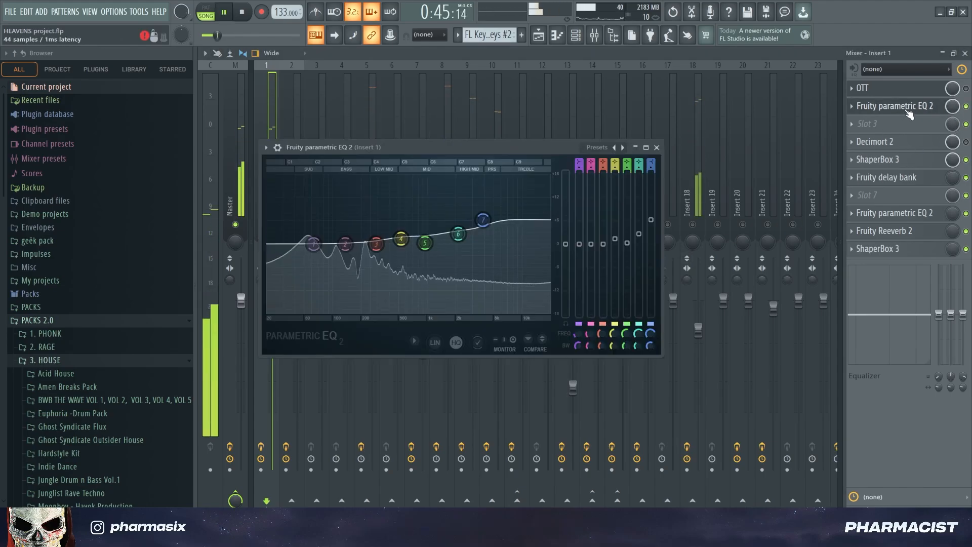
{"action": "left_click", "coordinate": [911, 106]}
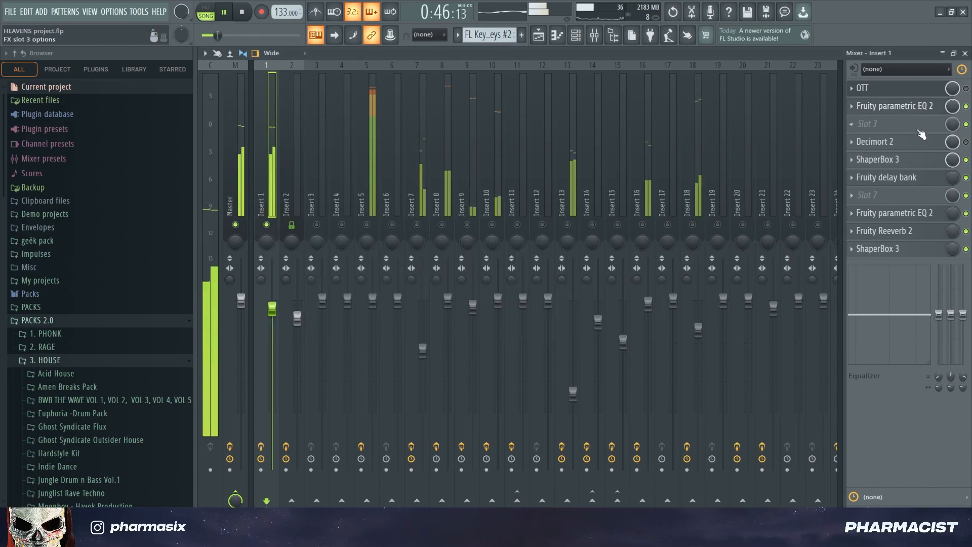
Re-enable Decimort 2 and OTT one after the other on Insert 1, playing the bass with each.
{"action": "left_click", "coordinate": [966, 142]}
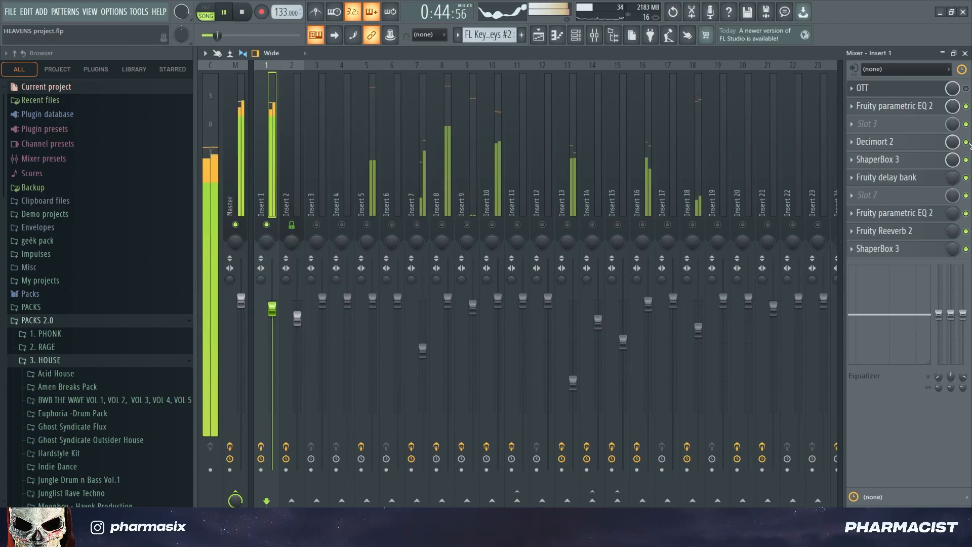
{"action": "key", "text": "space"}
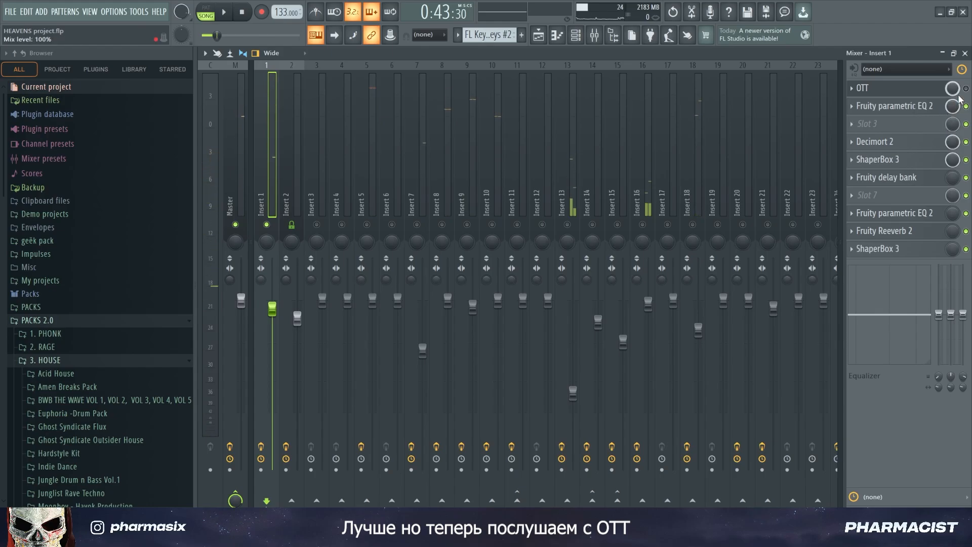
{"action": "key", "text": "space"}
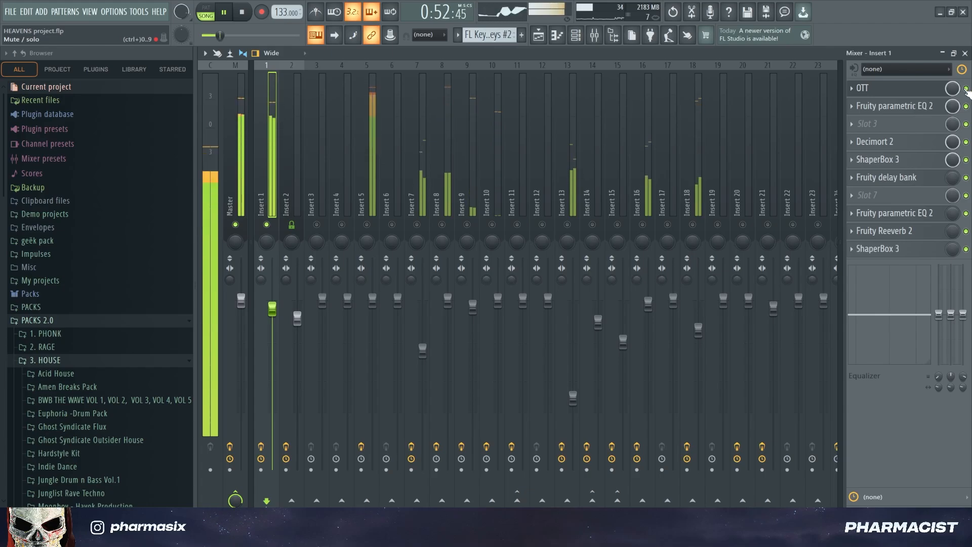
{"action": "key", "text": "space"}
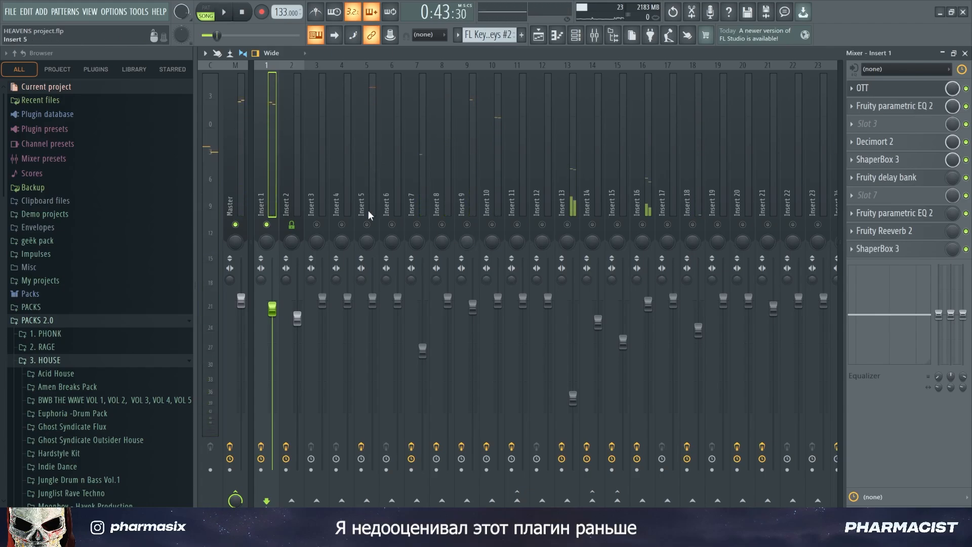
Examine the settings and band meters of the OTT in slot 1 of Insert 1 while the bass plays.
{"action": "left_click", "coordinate": [900, 94]}
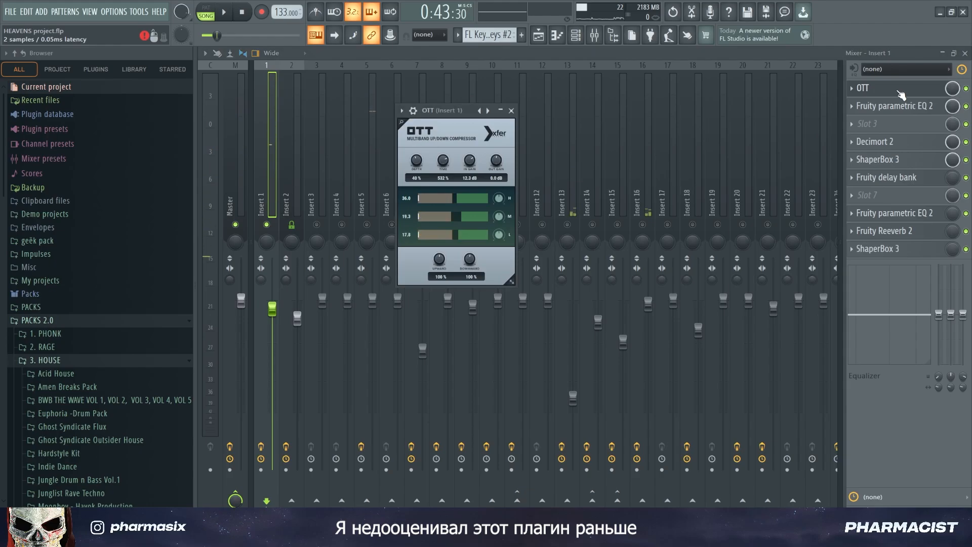
{"action": "key", "text": "space"}
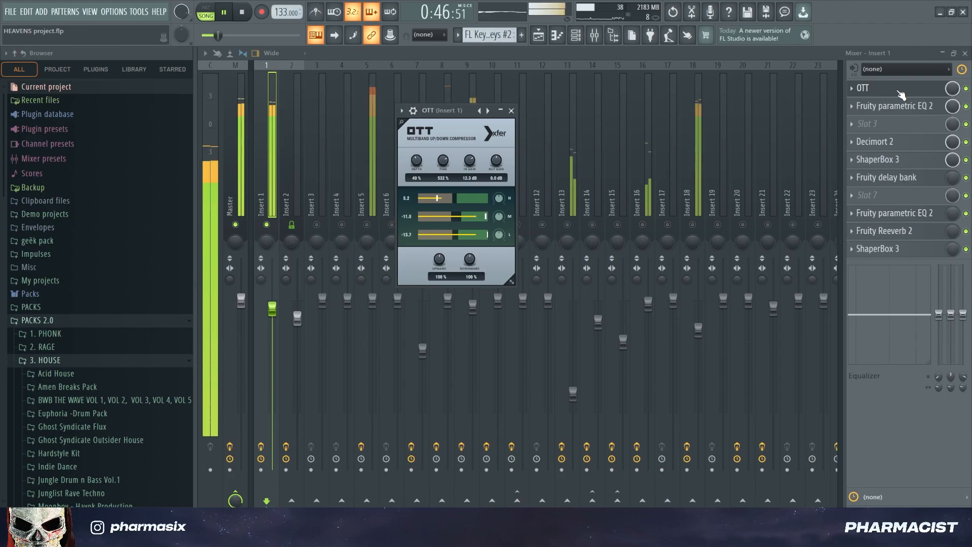
{"action": "key", "text": "space"}
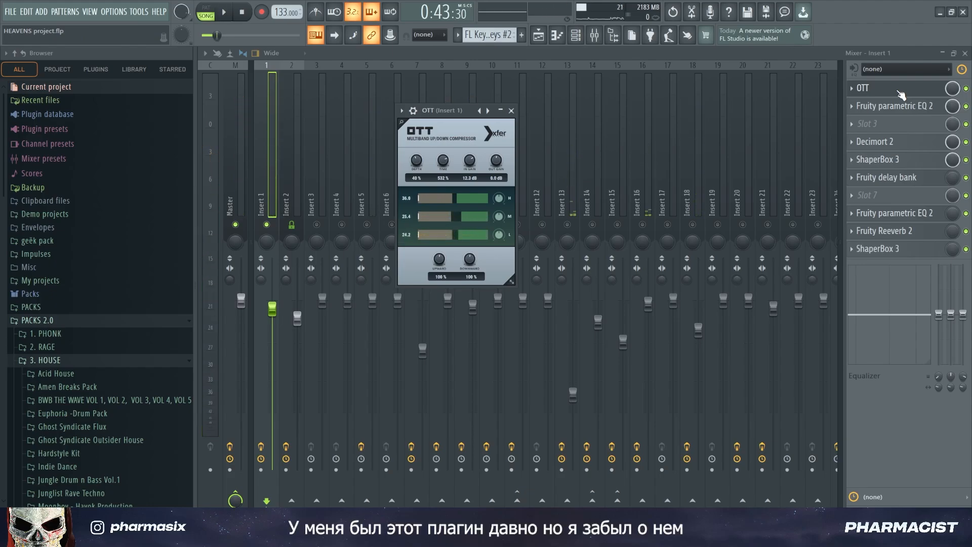
Bypass the OTT in slot 1 of Insert 1 and load a fresh OTT into slot 3.
{"action": "left_click", "coordinate": [881, 88]}
{"action": "left_click", "coordinate": [869, 124]}
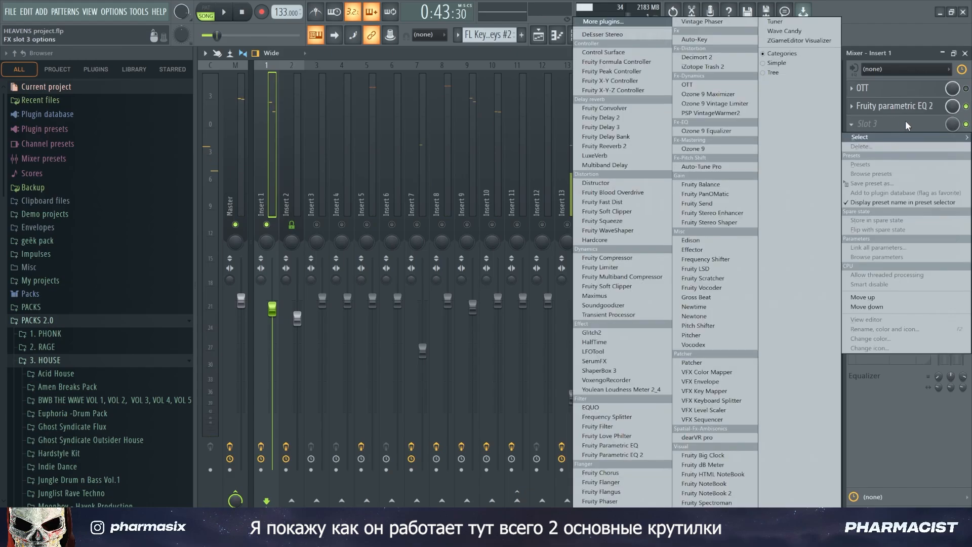
{"action": "left_click", "coordinate": [687, 84]}
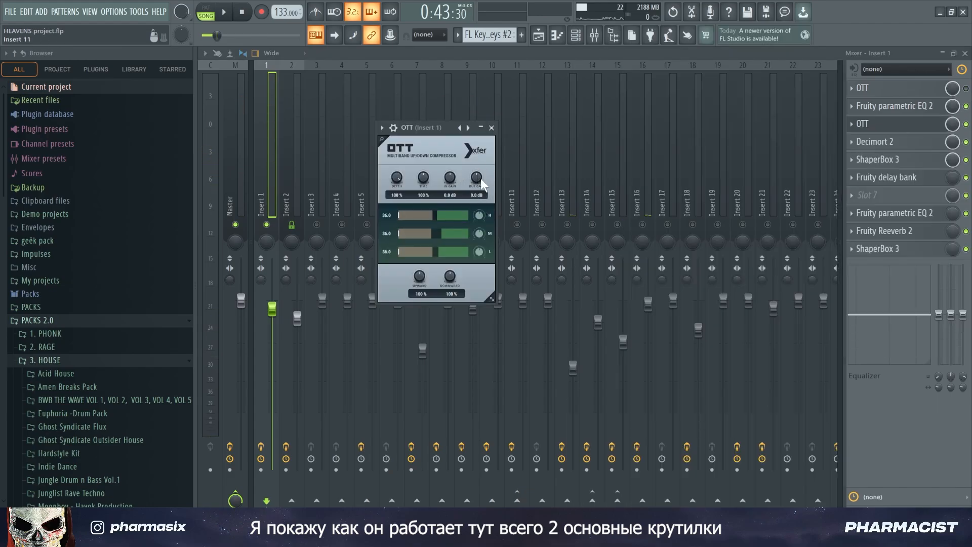
{"action": "left_click_drag", "start_coordinate": [428, 127], "coordinate": [470, 124]}
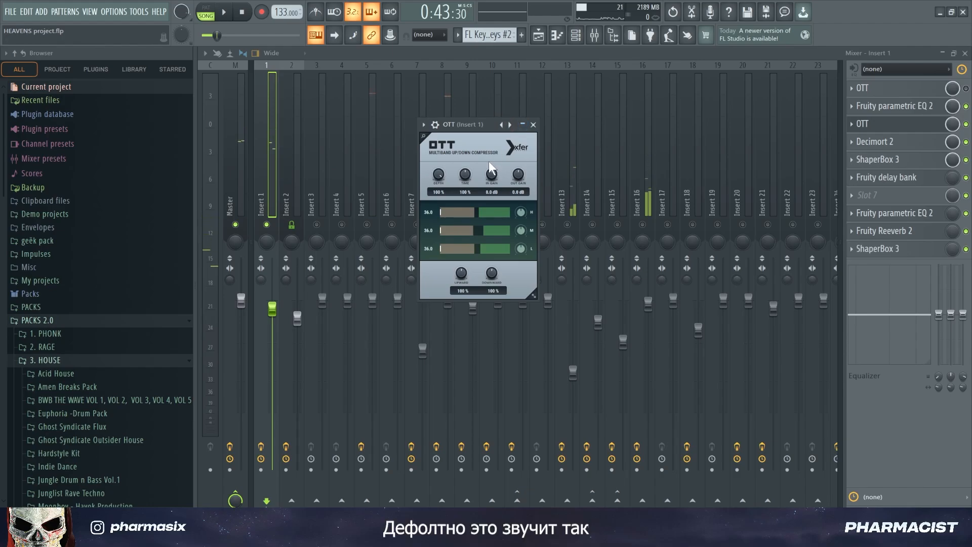
Play the bass through the slot 3 OTT and reduce its Depth to 53 %.
{"action": "key", "text": "space"}
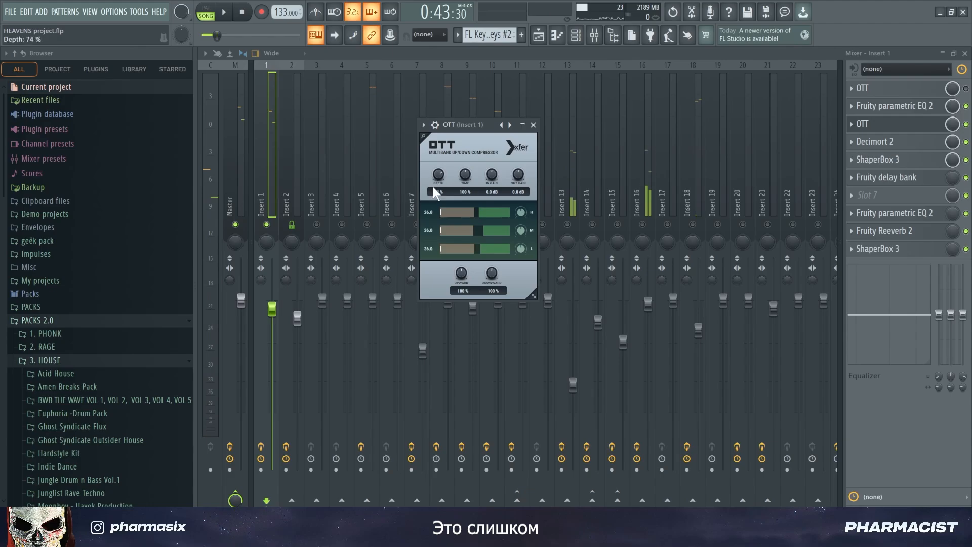
{"action": "key", "text": "space"}
{"action": "left_click_drag", "start_coordinate": [437, 170], "coordinate": [439, 179]}
{"action": "key", "text": "space"}
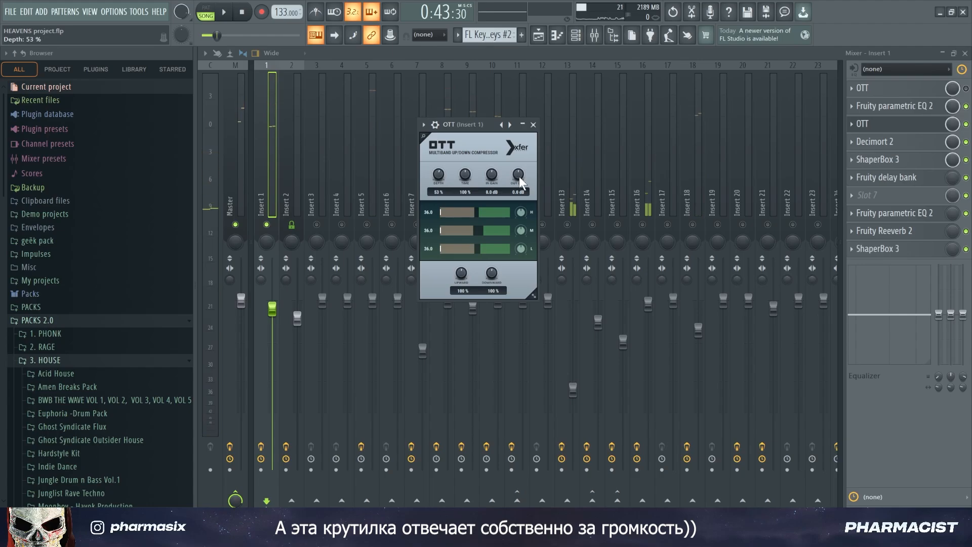
Raise the slot 3 OTT's Out Gain to 10.8 dB and its Depth to 65 % while the bass plays.
{"action": "scroll", "coordinate": [522, 183], "scroll_direction": "up", "scroll_amount": 5}
{"action": "key", "text": "space"}
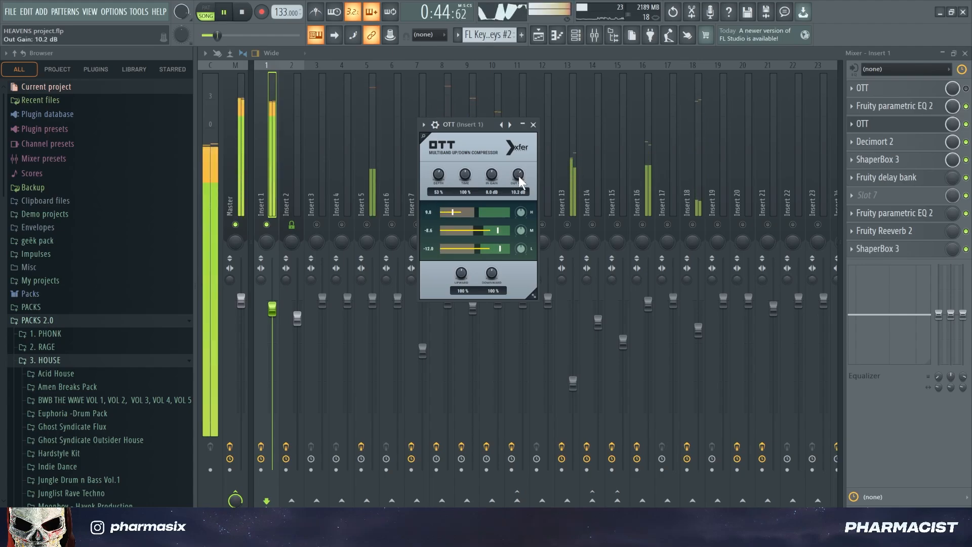
{"action": "scroll", "coordinate": [518, 178], "scroll_direction": "up", "scroll_amount": 1}
{"action": "left_click_drag", "start_coordinate": [464, 128], "coordinate": [471, 121]}
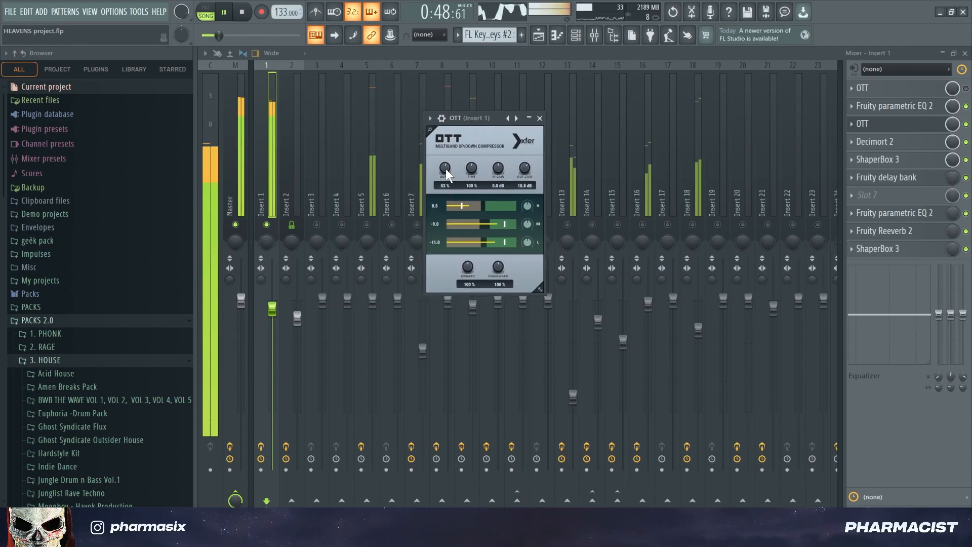
{"action": "scroll", "coordinate": [445, 170], "scroll_direction": "up", "scroll_amount": 3}
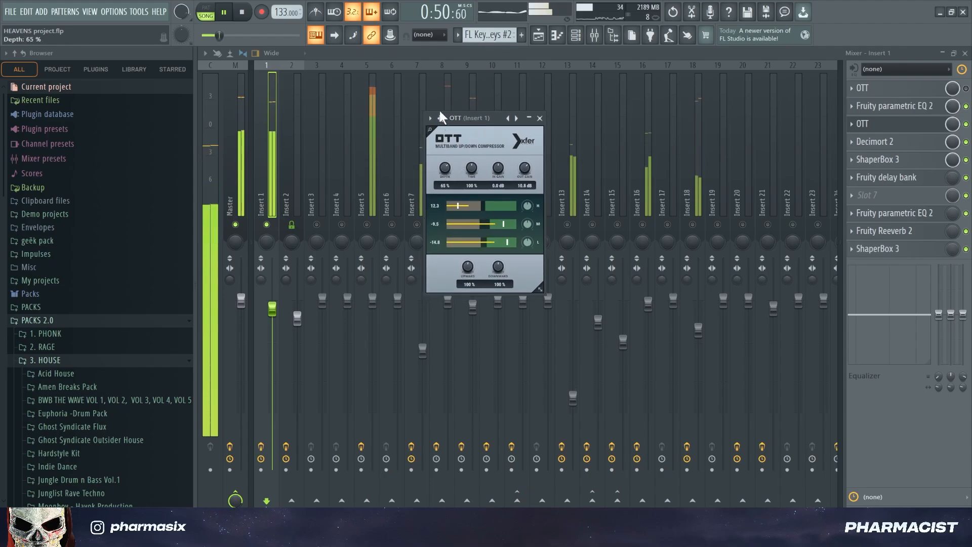
{"action": "mouse_move", "coordinate": [440, 111]}
{"action": "left_mouse_down"}
{"action": "mouse_move", "coordinate": [444, 73]}
{"action": "mouse_move", "coordinate": [443, 120]}
{"action": "mouse_move", "coordinate": [430, 120]}
{"action": "left_mouse_up"}
{"action": "key", "text": "space"}
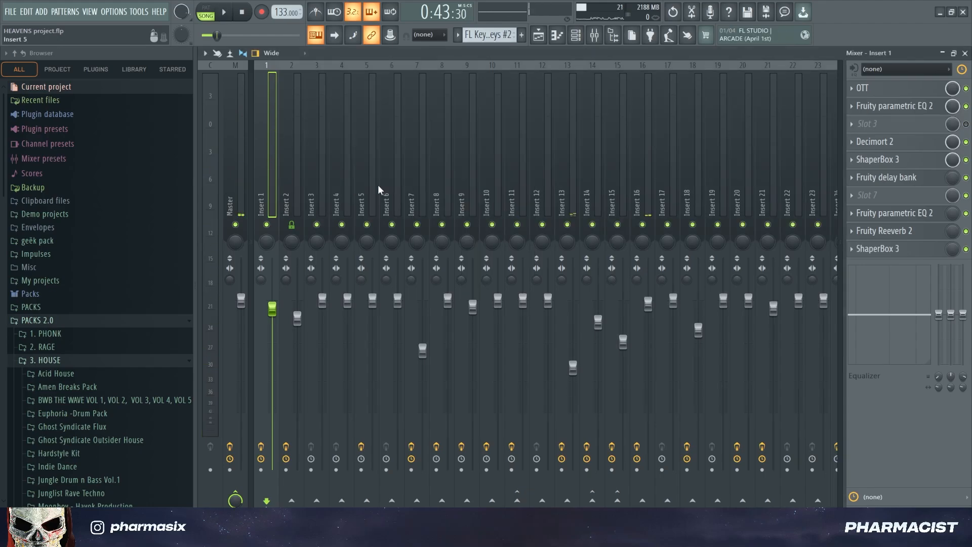
Play the full mix and check the effect of the OTT on Insert 1.
{"action": "key", "text": "space"}
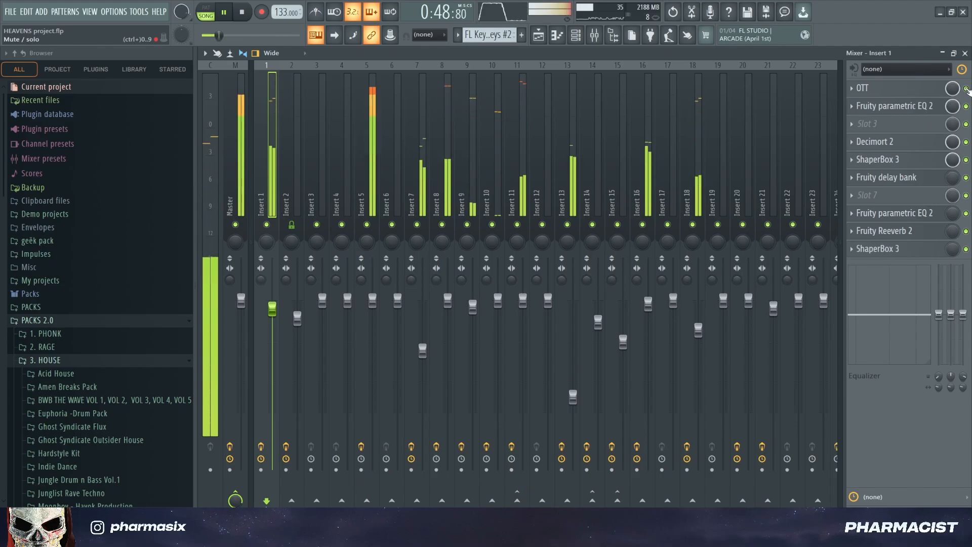
{"action": "left_click", "coordinate": [902, 90]}
{"action": "left_click", "coordinate": [902, 90]}
{"action": "left_click", "coordinate": [902, 91]}
{"action": "left_click", "coordinate": [901, 92]}
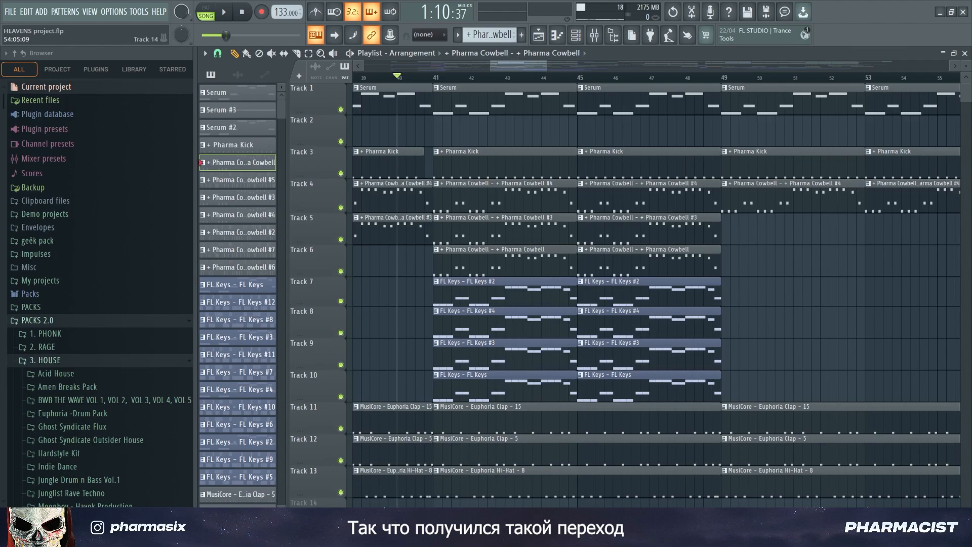
Play the transition in the playlist and solo the FL Keys tracks 7 to 10.
{"action": "key", "text": "space"}
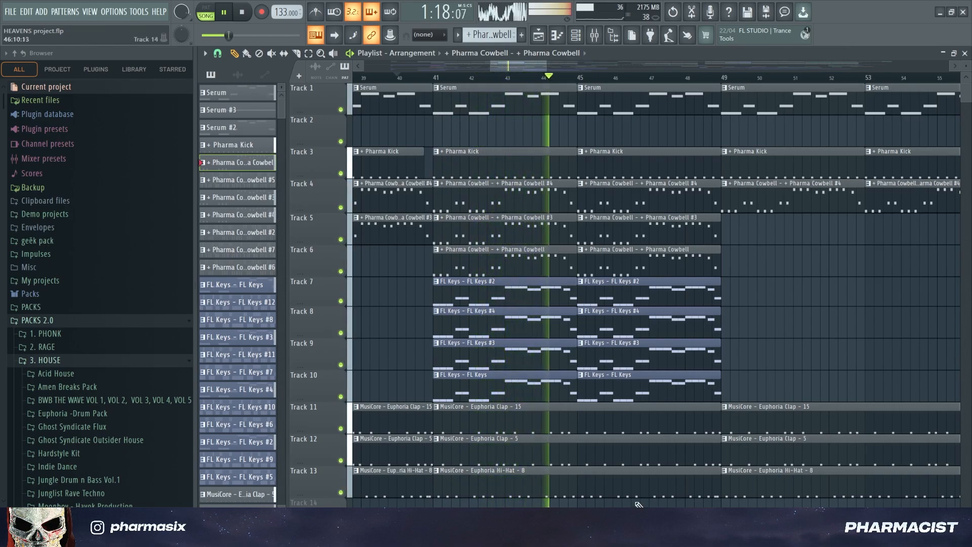
{"action": "left_click", "coordinate": [341, 301], "text": "ctrl"}
{"action": "left_click", "coordinate": [341, 333]}
{"action": "left_click", "coordinate": [341, 364]}
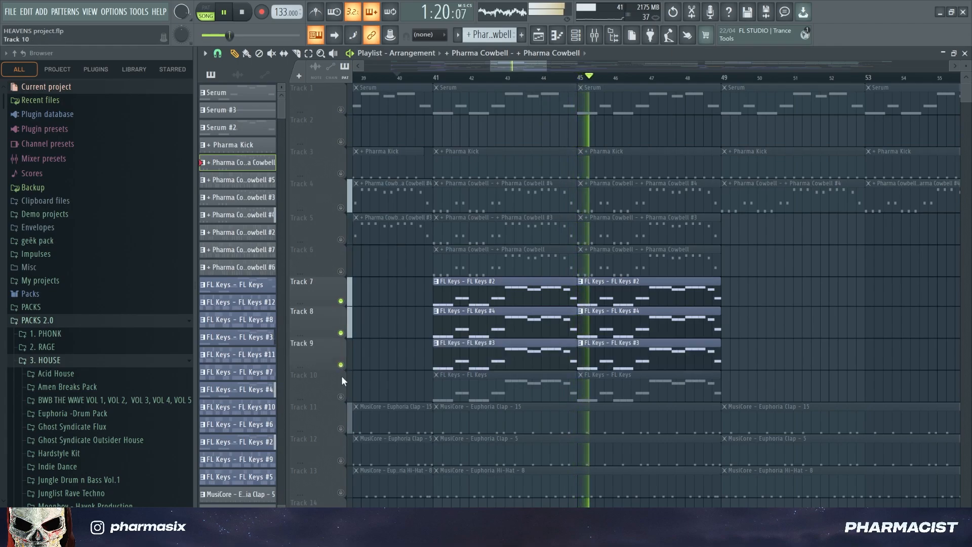
{"action": "left_click", "coordinate": [340, 396]}
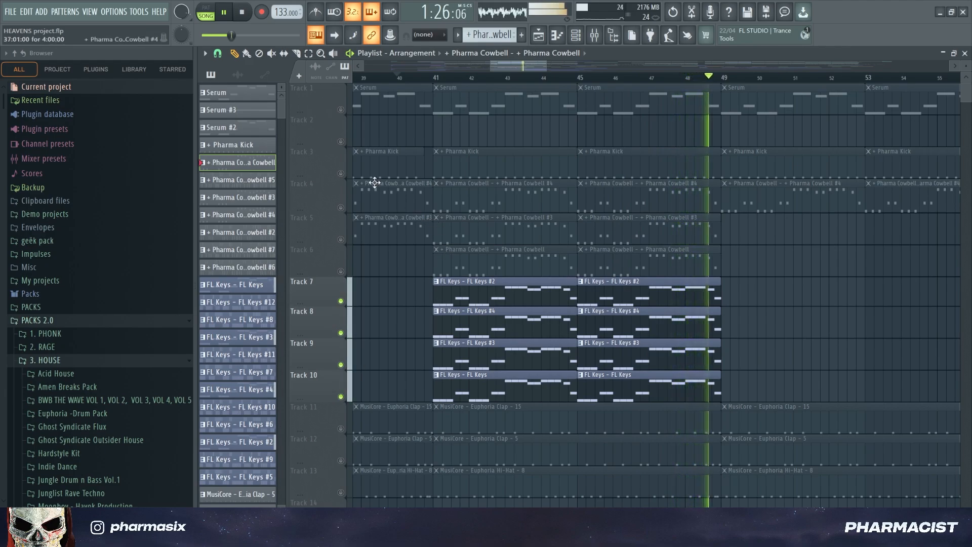
{"action": "left_click", "coordinate": [243, 13]}
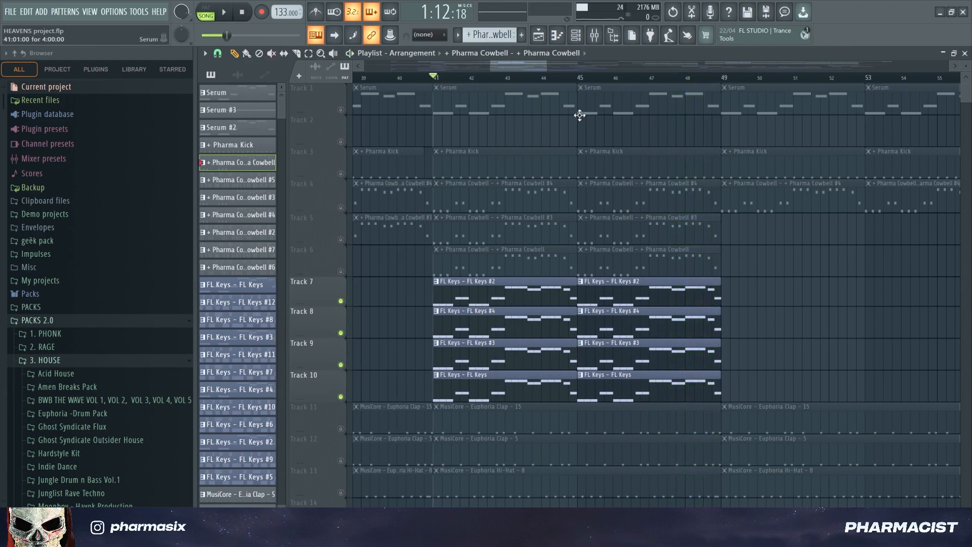
Play the dry FL Keys with Insert 15's effects off and locate their source inserts in the mixer.
{"action": "left_click", "coordinate": [597, 40]}
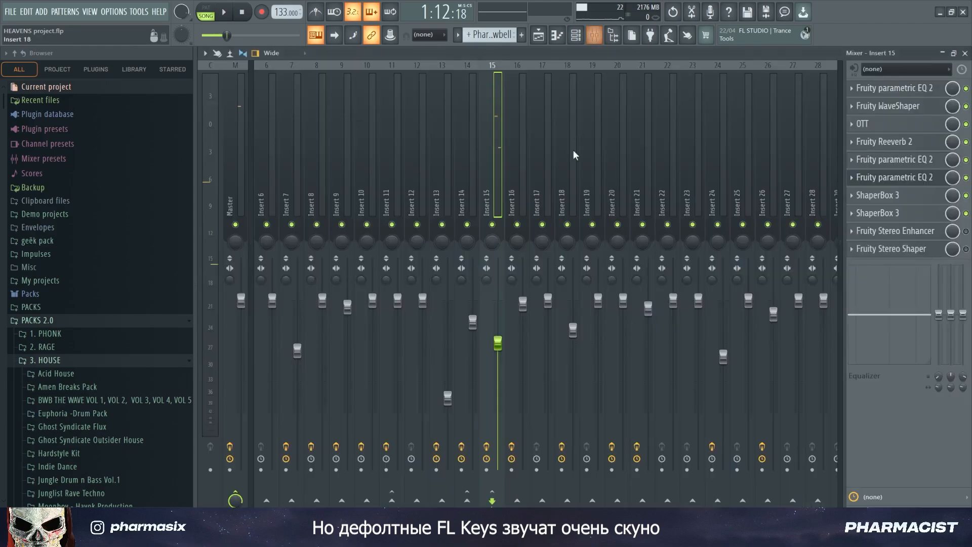
{"action": "key", "text": "space"}
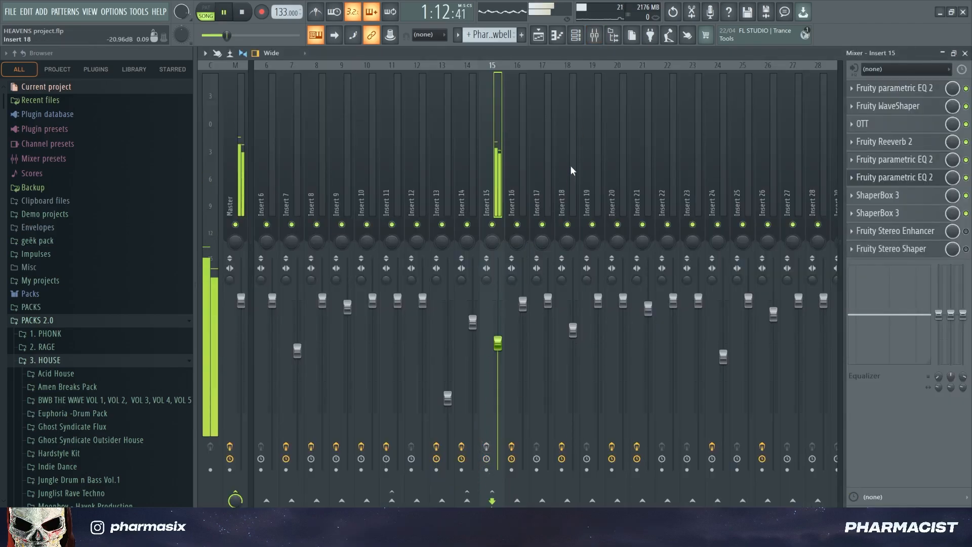
{"action": "scroll", "coordinate": [570, 165], "scroll_direction": "down", "scroll_amount": 5}
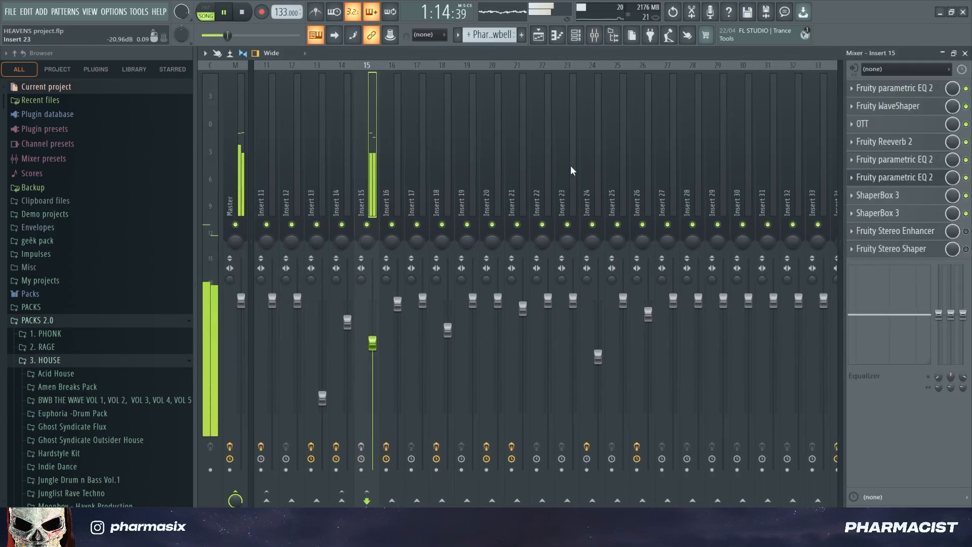
{"action": "scroll", "coordinate": [569, 165], "scroll_direction": "down", "scroll_amount": 20}
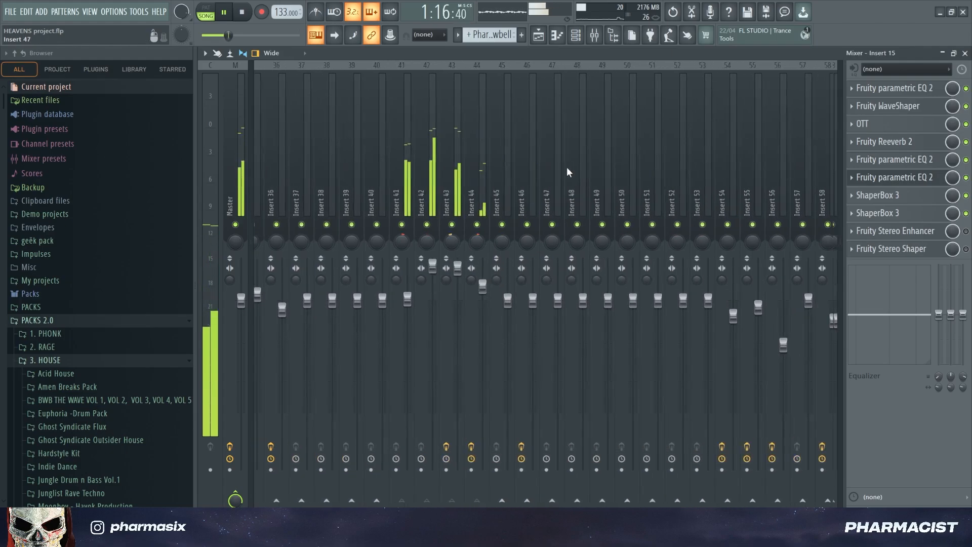
{"action": "key", "text": "space"}
Check the routing of the FL Keys inserts around 41 to 44 into Insert 15, and Insert 15's routing to the master.
{"action": "left_click", "coordinate": [463, 161]}
{"action": "left_click", "coordinate": [421, 165]}
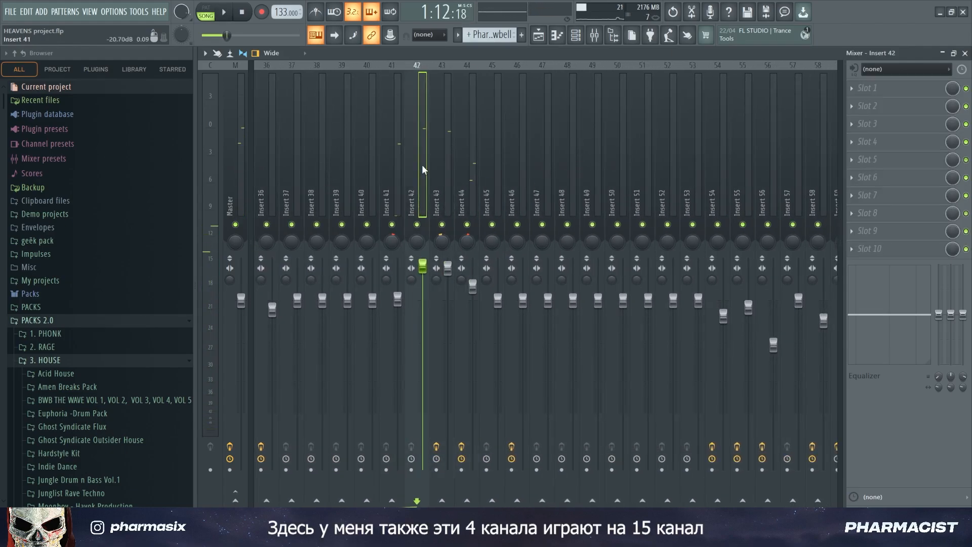
{"action": "key", "text": "Left"}
{"action": "scroll", "coordinate": [463, 135], "scroll_direction": "up", "scroll_amount": 20}
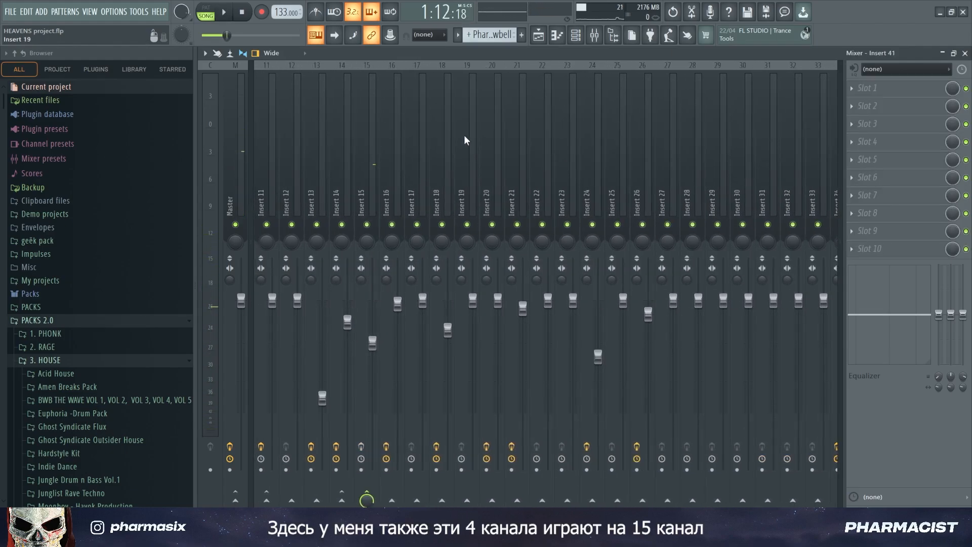
{"action": "left_click", "coordinate": [376, 133]}
{"action": "scroll", "coordinate": [520, 167], "scroll_direction": "up", "scroll_amount": 10}
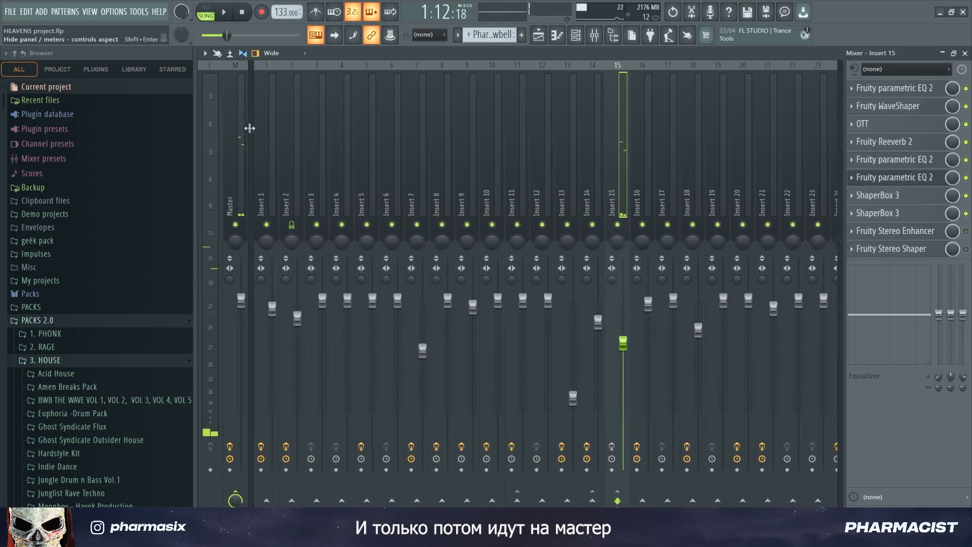
Play the FL Keys through Insert 15's effects chain and switch all its effects off for comparison.
{"action": "left_click", "coordinate": [696, 177]}
{"action": "left_click", "coordinate": [617, 150]}
{"action": "scroll", "coordinate": [636, 187], "scroll_direction": "down", "scroll_amount": 5}
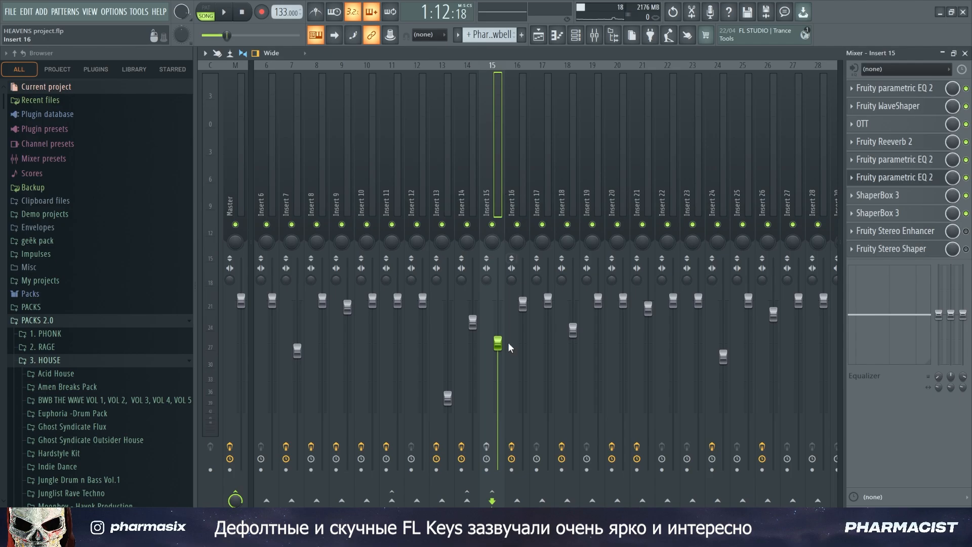
{"action": "key", "text": "space"}
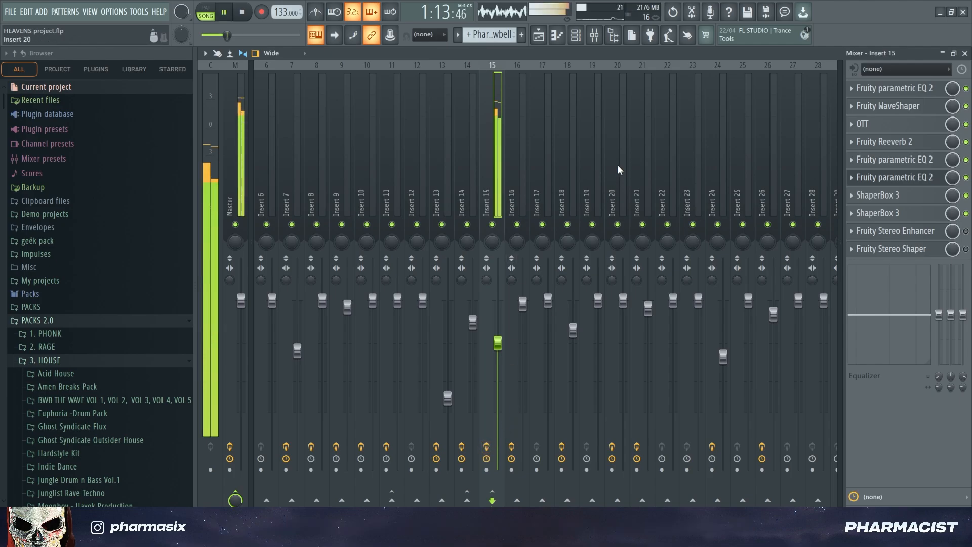
{"action": "left_click", "coordinate": [490, 446]}
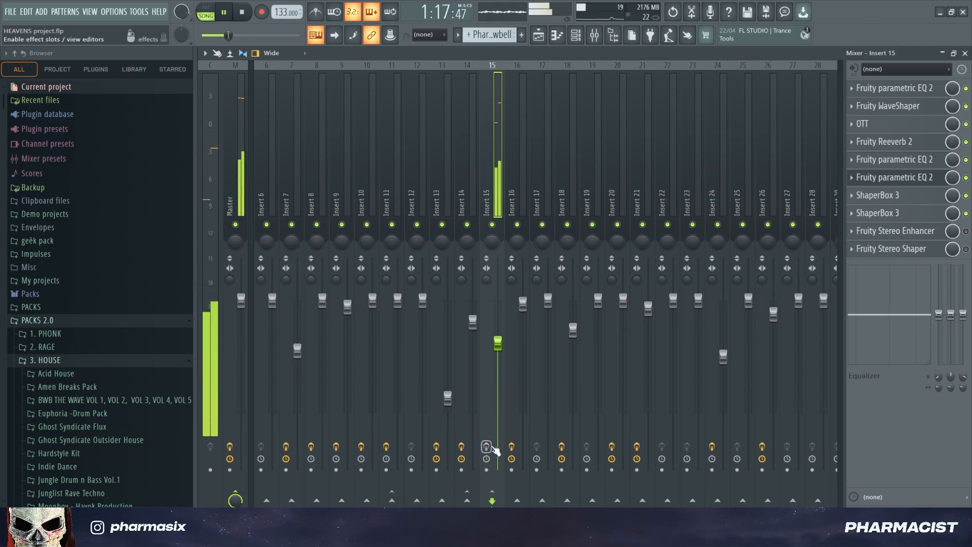
Switch Insert 15's effects chain back on, listen to the processed FL Keys and stop playback.
{"action": "left_click", "coordinate": [490, 447]}
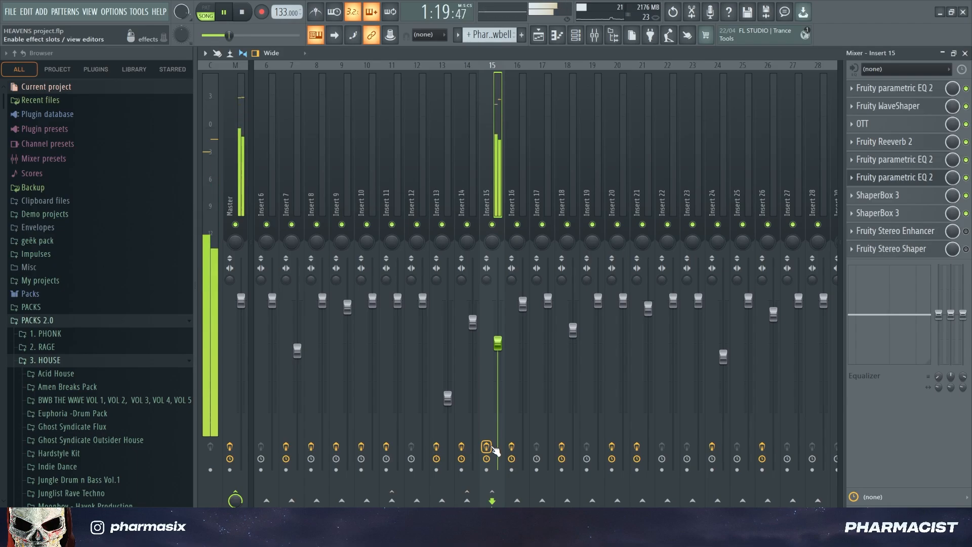
{"action": "key", "text": "space"}
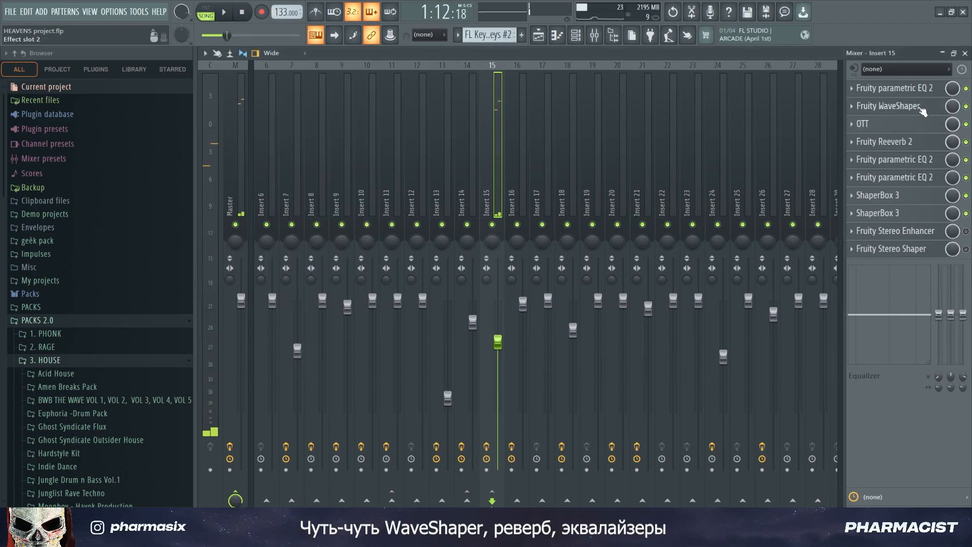
Review Insert 15's parametric EQs and Fruity Reeverb 2, playing the FL Keys through the last EQ.
{"action": "left_click", "coordinate": [919, 91]}
{"action": "left_click", "coordinate": [919, 91]}
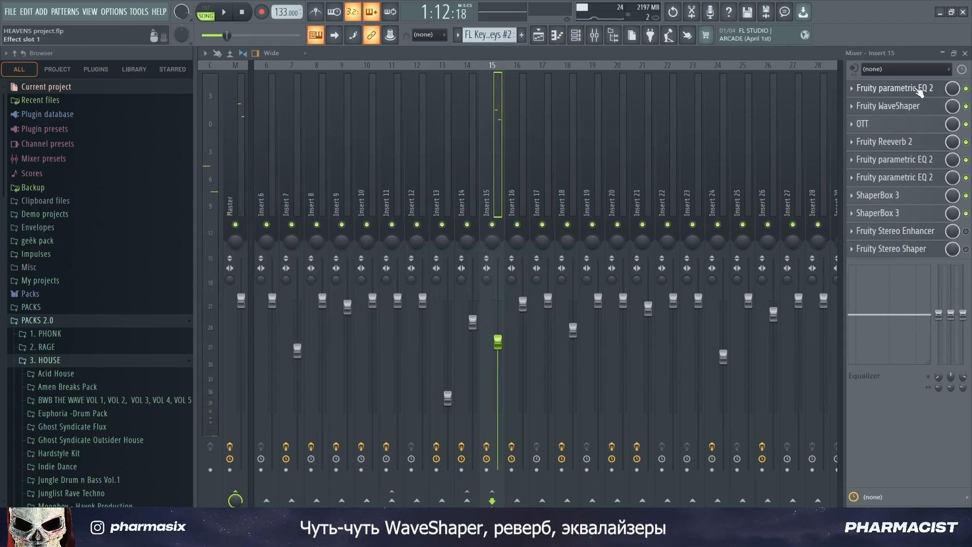
{"action": "left_click", "coordinate": [915, 148]}
{"action": "left_click", "coordinate": [915, 149]}
{"action": "left_click", "coordinate": [915, 161]}
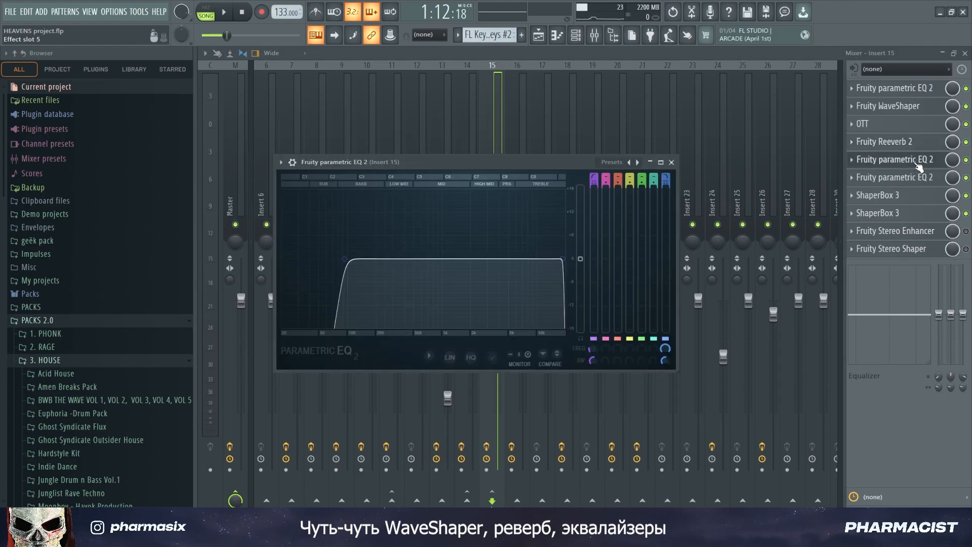
{"action": "left_click", "coordinate": [925, 163]}
{"action": "left_click", "coordinate": [922, 178]}
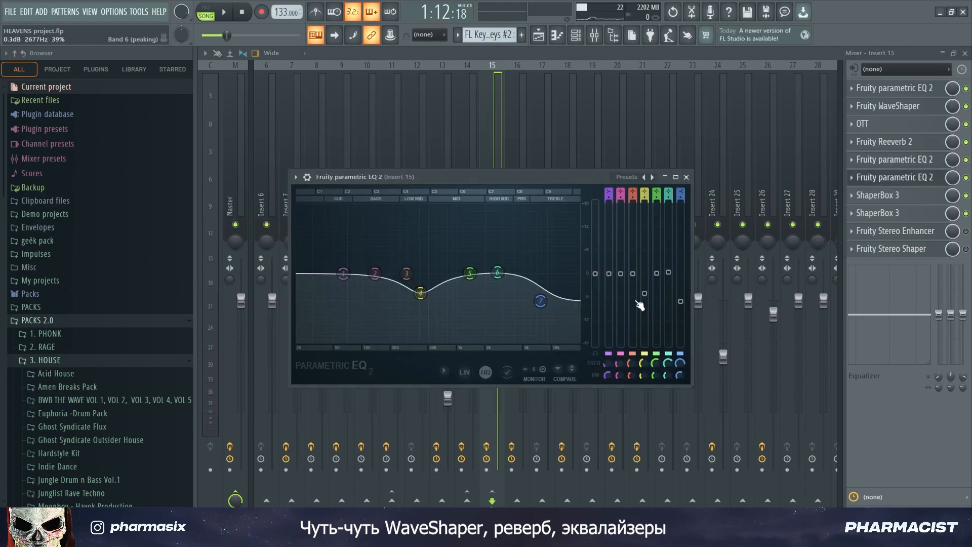
{"action": "key", "text": "space"}
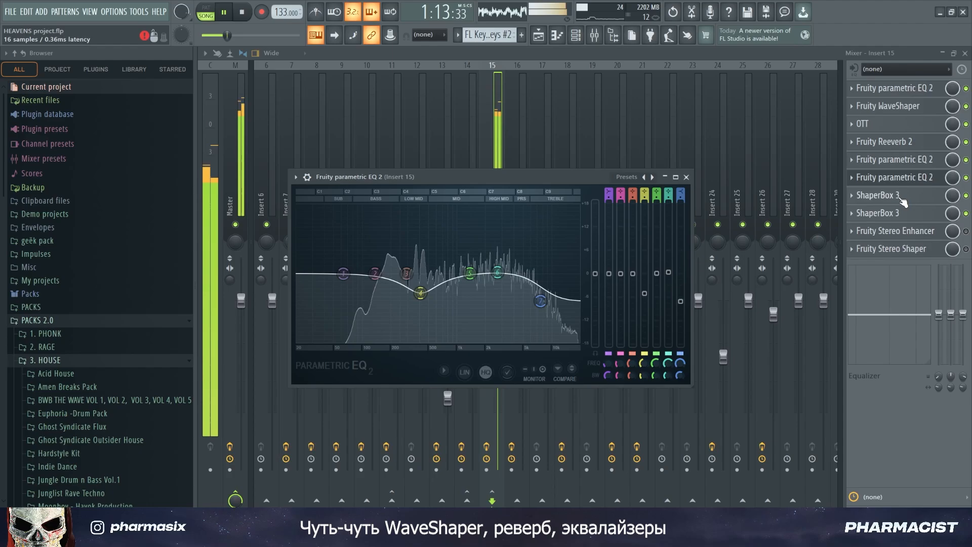
{"action": "key", "text": "space"}
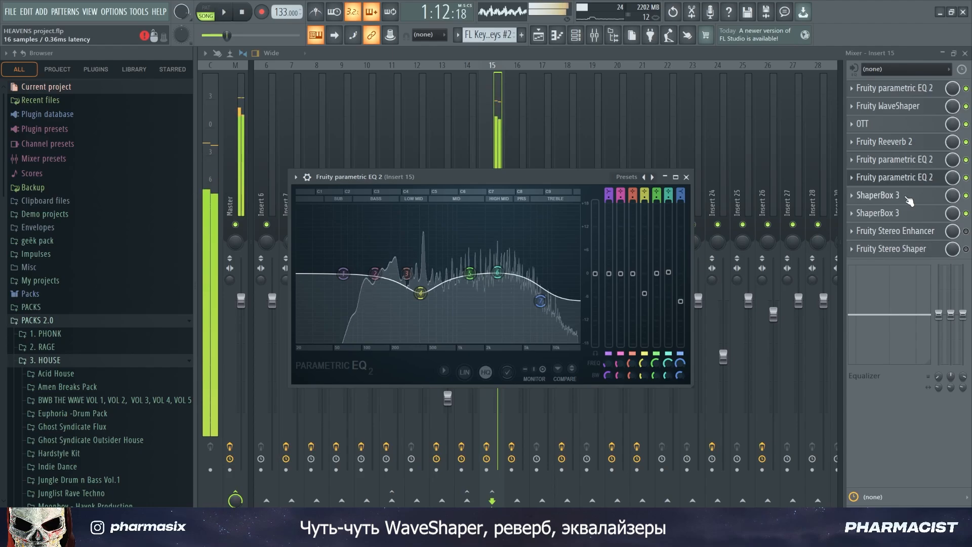
Look through the two ShaperBox 3 slots and Fruity Stereo Enhancer on Insert 15 with brief playback.
{"action": "left_click", "coordinate": [904, 196]}
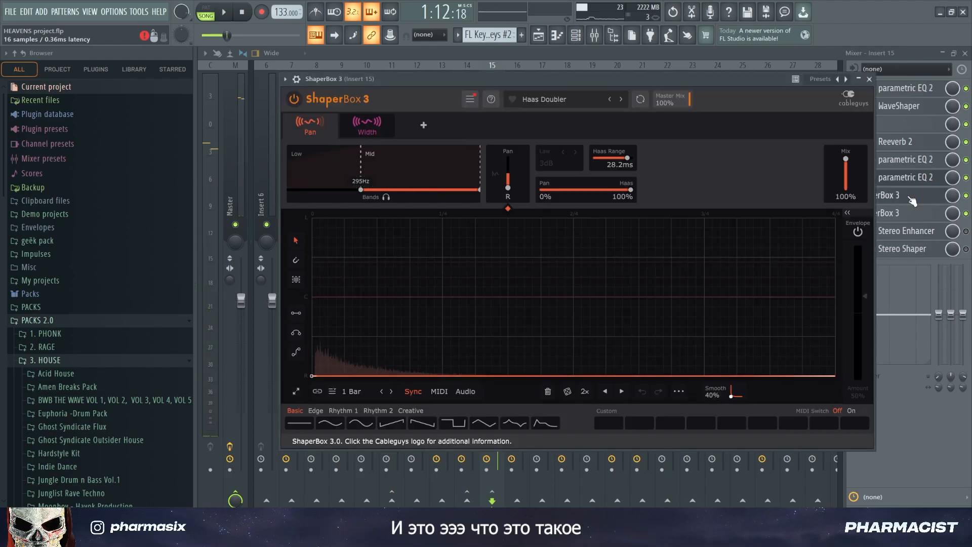
{"action": "left_click", "coordinate": [914, 200]}
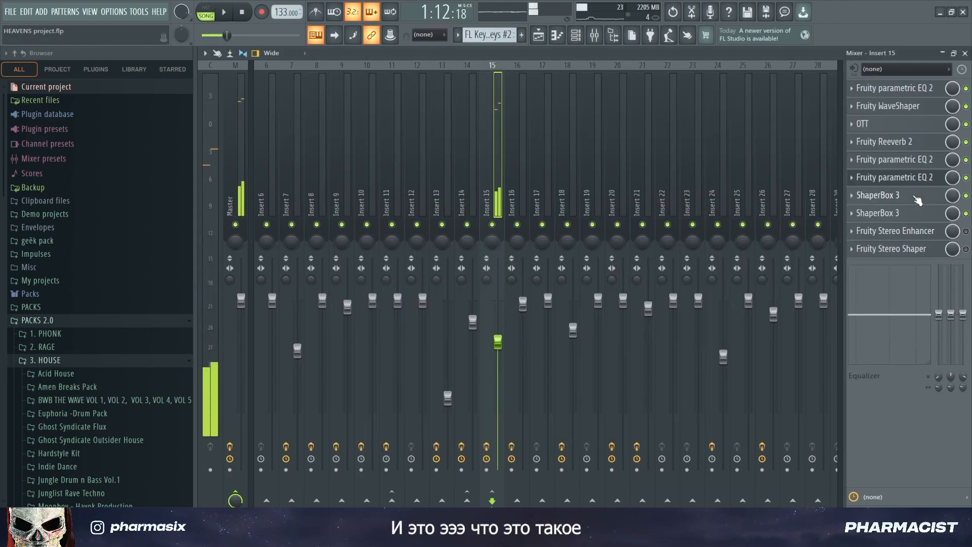
{"action": "key", "text": "space"}
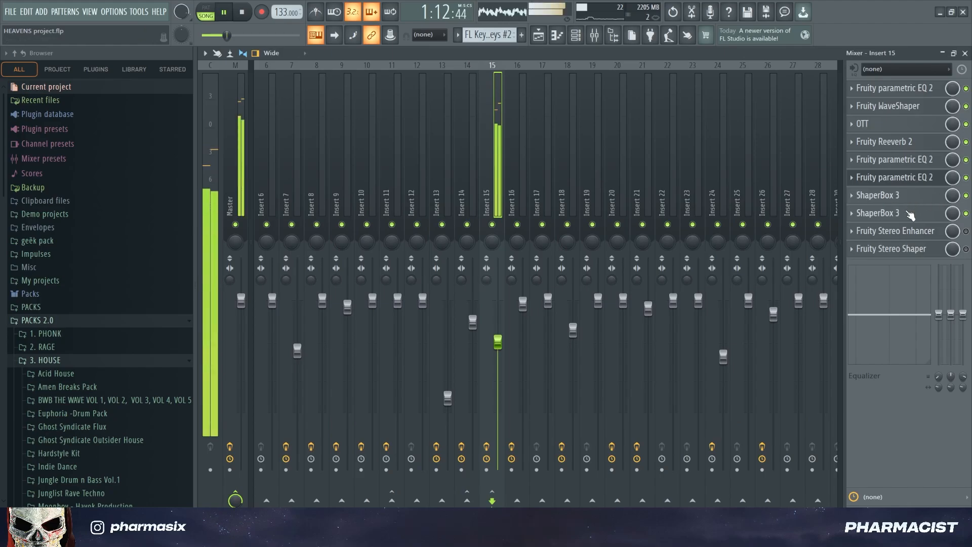
{"action": "left_click", "coordinate": [891, 213]}
{"action": "left_click", "coordinate": [913, 217]}
{"action": "key", "text": "space"}
{"action": "left_click", "coordinate": [914, 231]}
{"action": "left_click", "coordinate": [914, 231]}
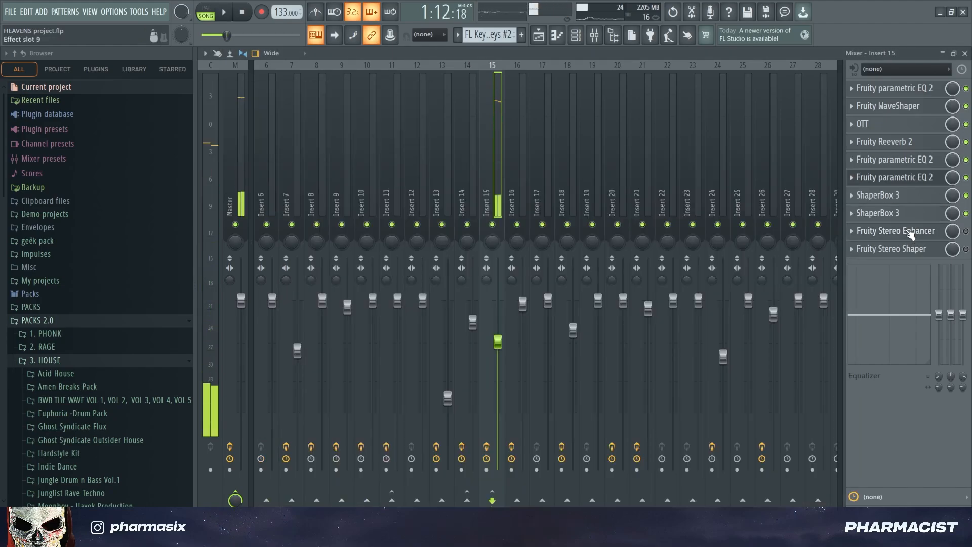
Examine the Pan and Width modules of the first ShaperBox 3's Haas Doubler preset during playback and close the plugin.
{"action": "left_click", "coordinate": [913, 195]}
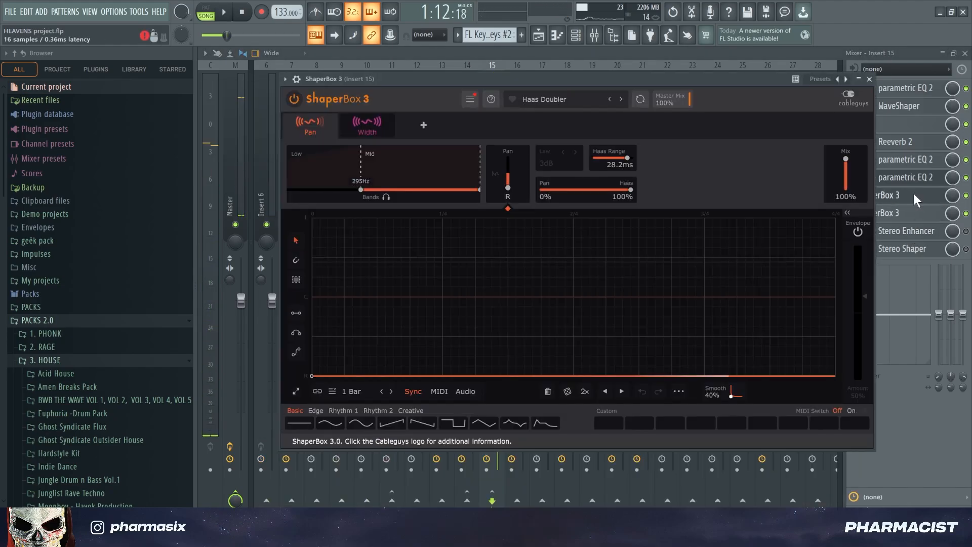
{"action": "left_click", "coordinate": [369, 130]}
{"action": "key", "text": "space"}
{"action": "left_click", "coordinate": [319, 129]}
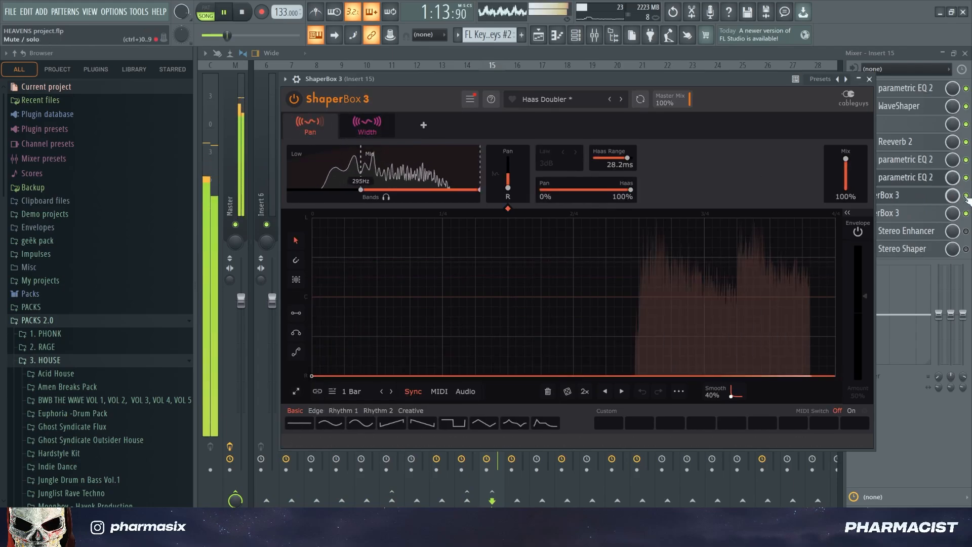
{"action": "left_click", "coordinate": [913, 196]}
{"action": "key", "text": "space"}
{"action": "left_click", "coordinate": [905, 196]}
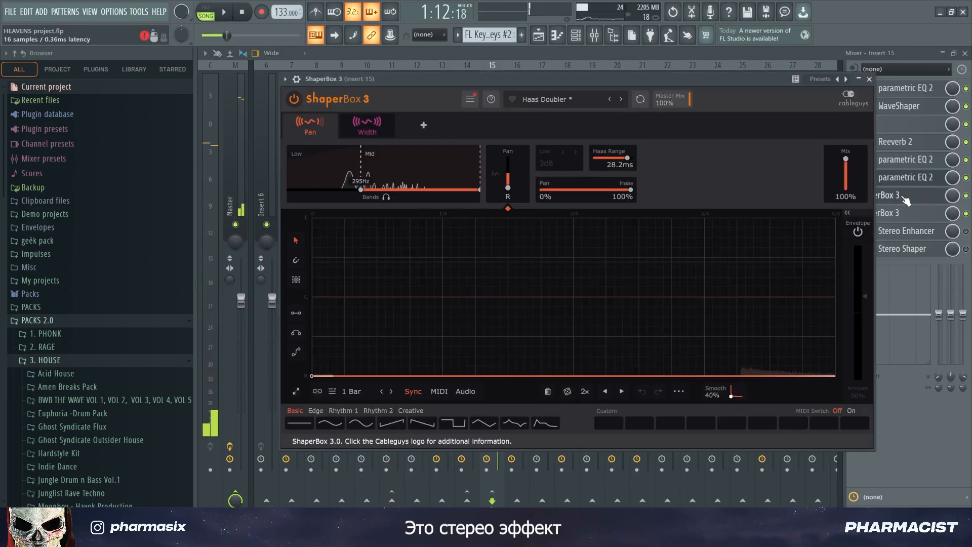
{"action": "left_click_drag", "start_coordinate": [601, 79], "coordinate": [598, 94]}
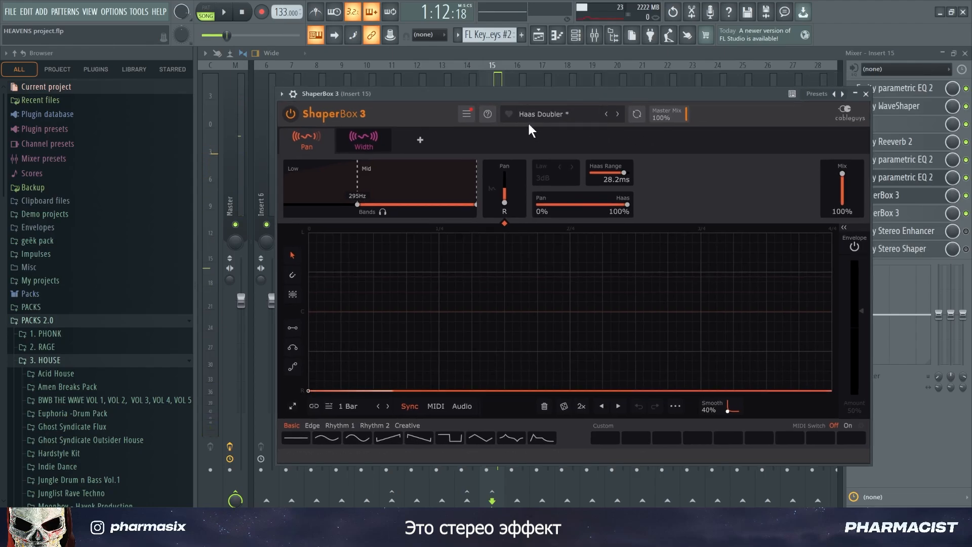
{"action": "left_click", "coordinate": [866, 94]}
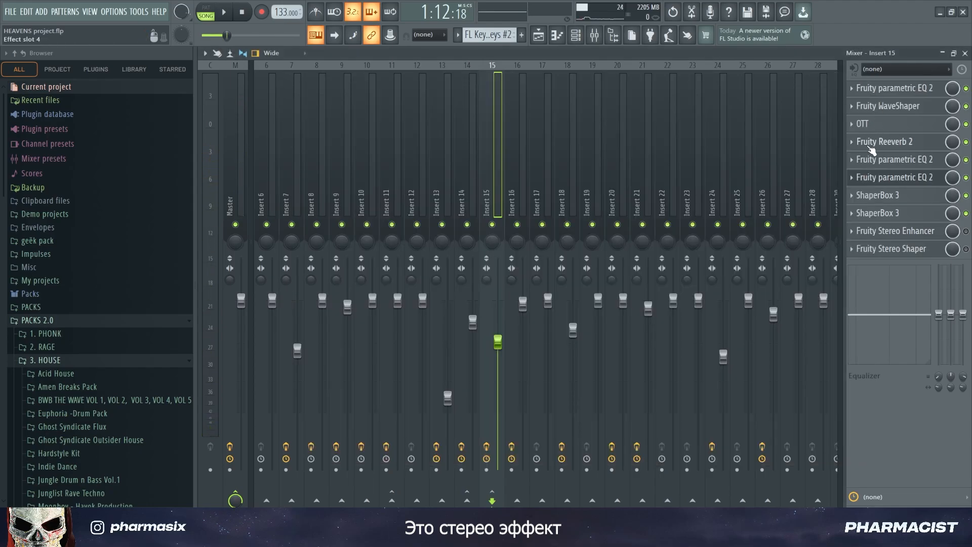
Compare the FL Keys with Insert 15's first ShaperBox 3 switched off and back on.
{"action": "key", "text": "space"}
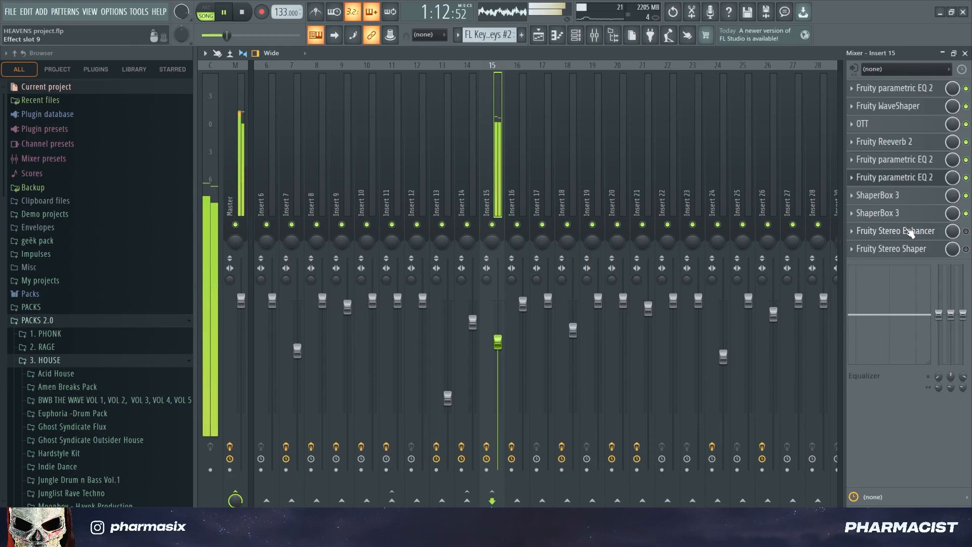
{"action": "left_click", "coordinate": [966, 196]}
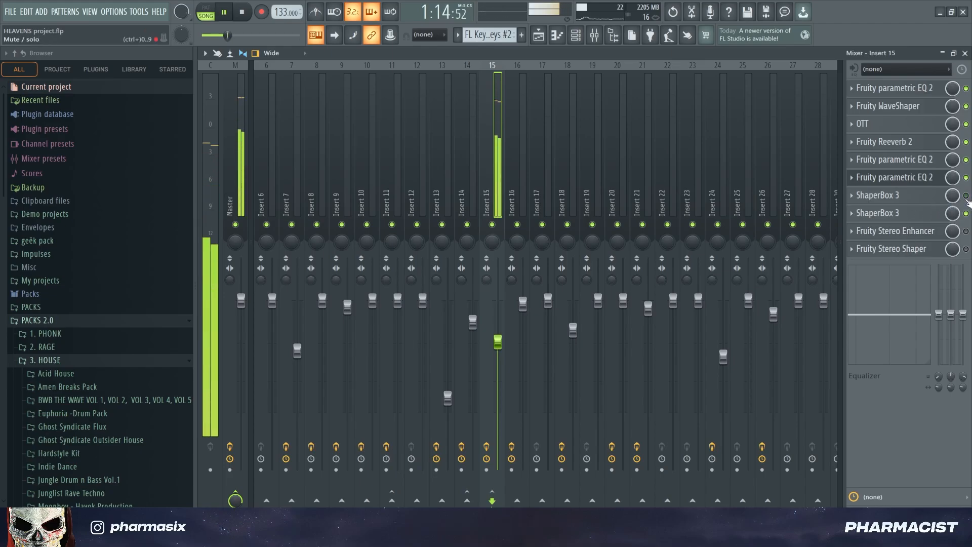
{"action": "left_click", "coordinate": [966, 124]}
{"action": "left_click", "coordinate": [966, 124]}
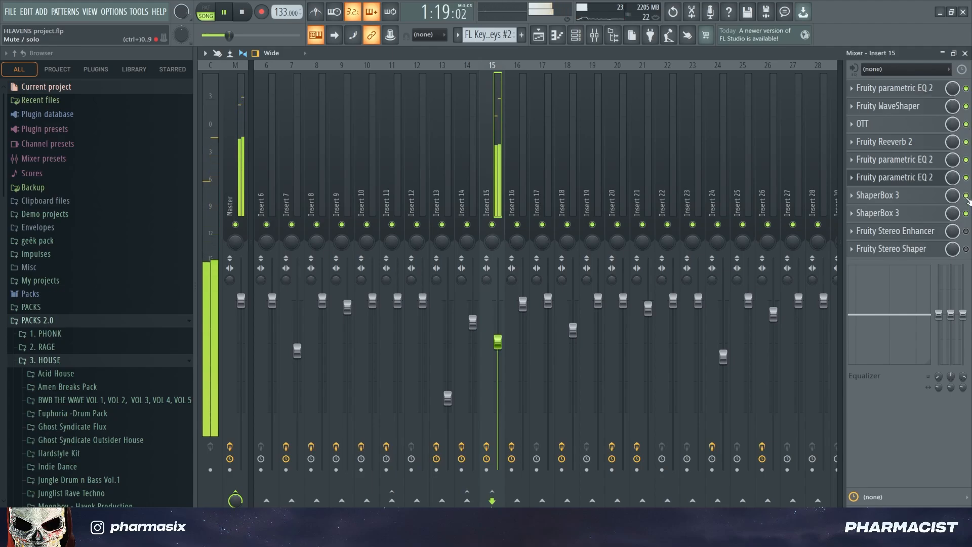
{"action": "key", "text": "space"}
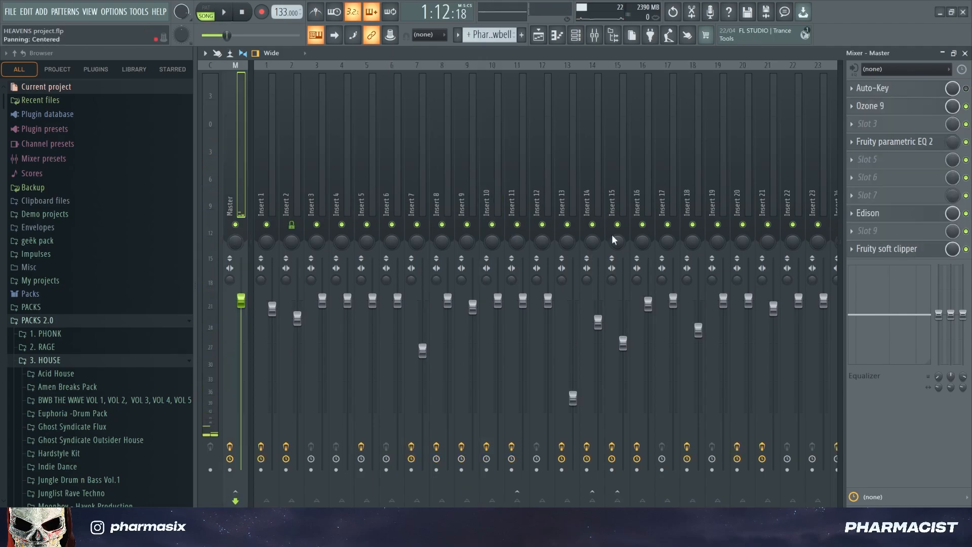
Check the Imager band widths in the existing Ozone 9 on the master and close it.
{"action": "left_click", "coordinate": [889, 105]}
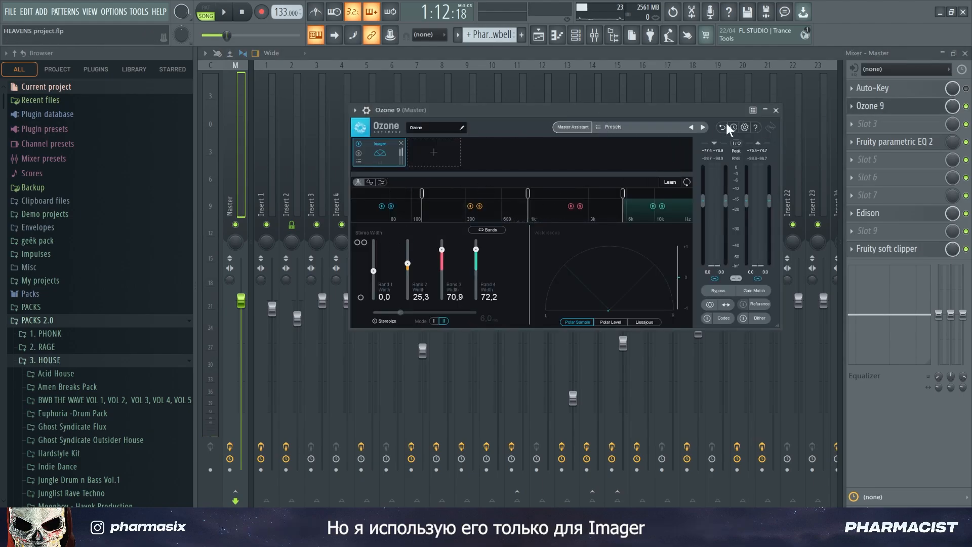
{"action": "left_click", "coordinate": [776, 110]}
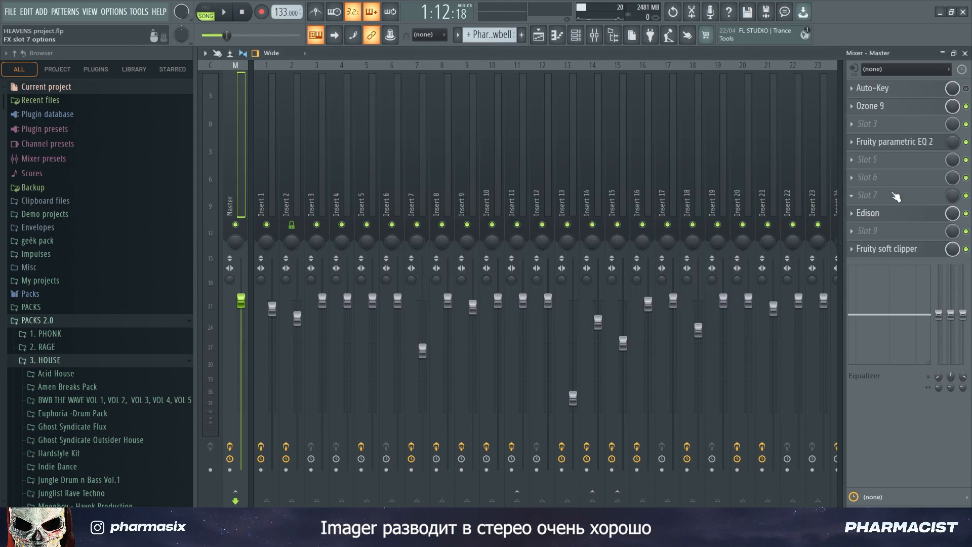
Add a second Ozone 9 to the master's slot 6 and replace its Equalizer module with an Imager.
{"action": "left_click", "coordinate": [897, 180]}
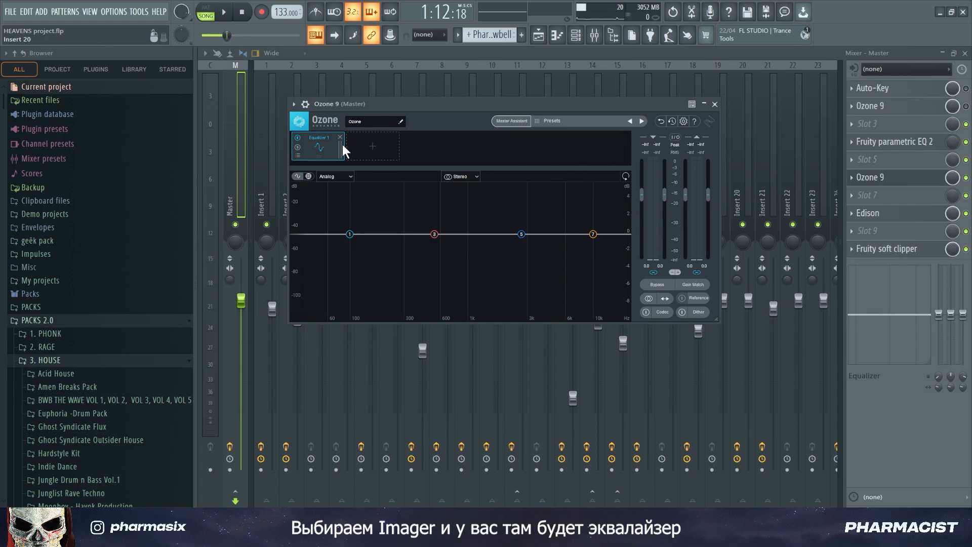
{"action": "left_click", "coordinate": [340, 137]}
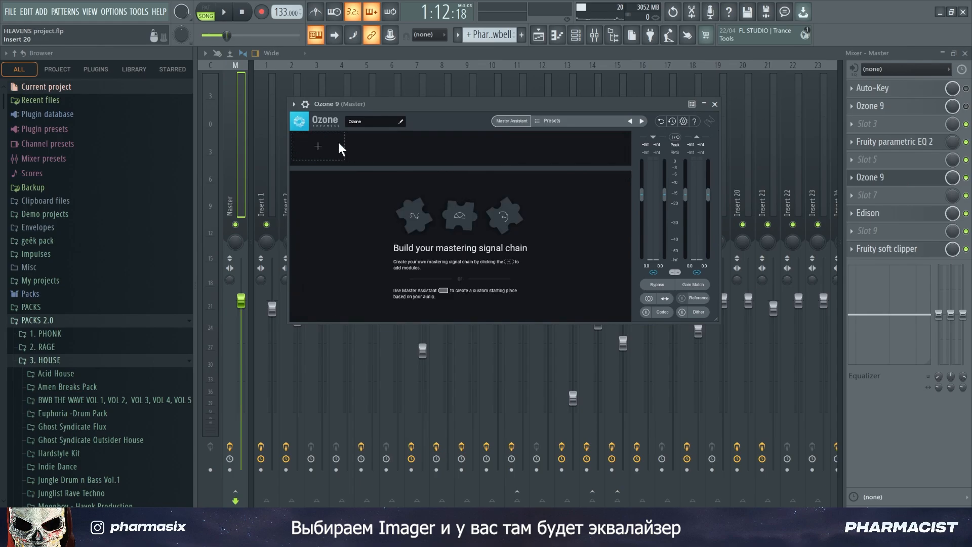
{"action": "left_click", "coordinate": [338, 142]}
{"action": "left_click", "coordinate": [312, 212]}
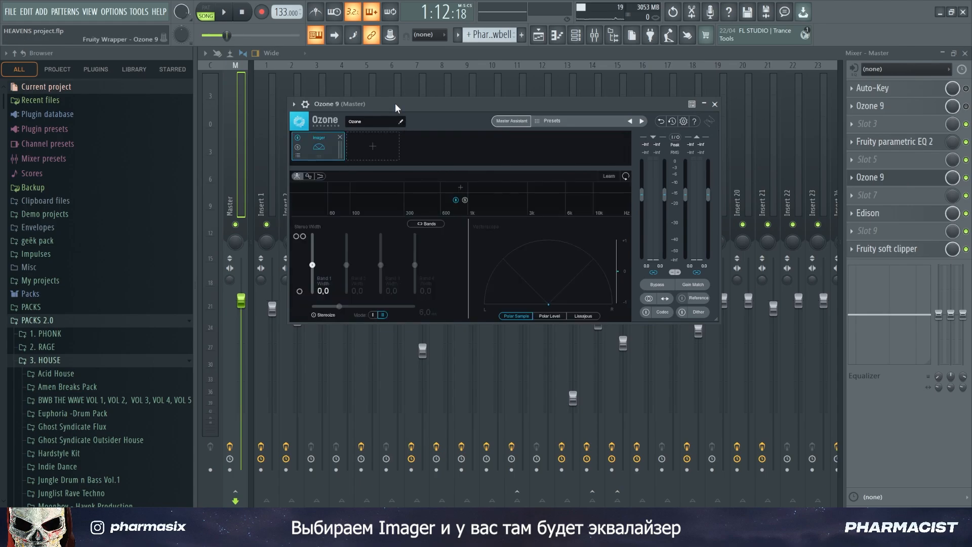
Play the mix through the Imager and split it into four bands, with the lowest crossover at about 126 Hz.
{"action": "left_click_drag", "start_coordinate": [395, 102], "coordinate": [406, 99]}
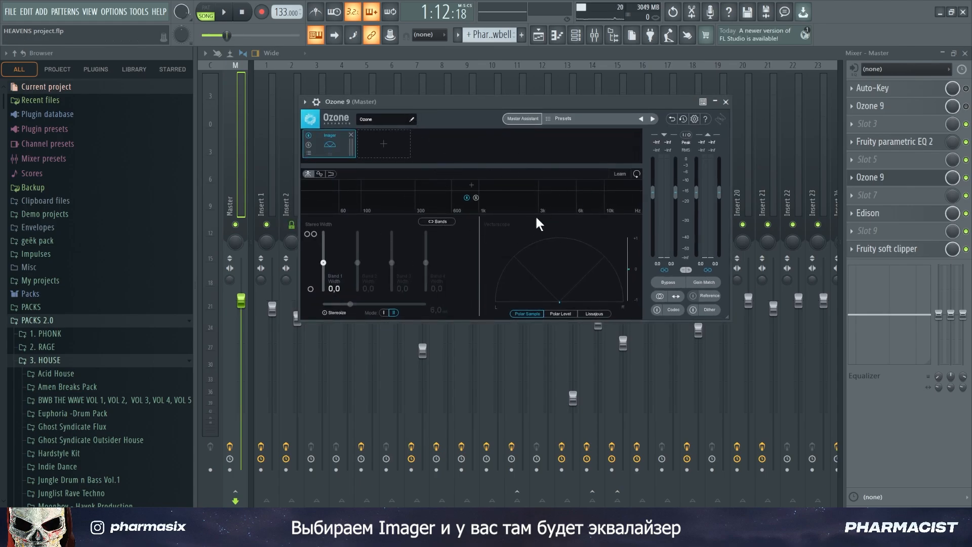
{"action": "key", "text": "space"}
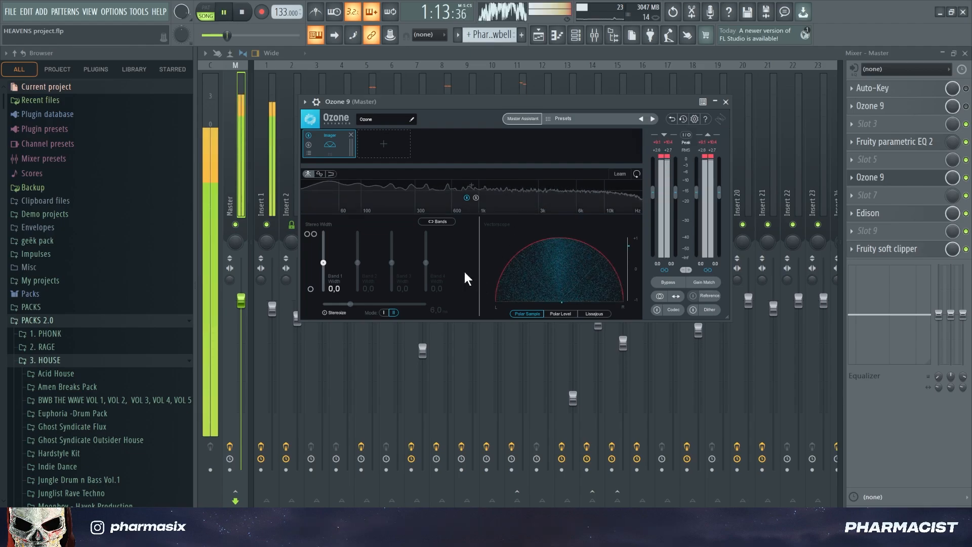
{"action": "key", "text": "space"}
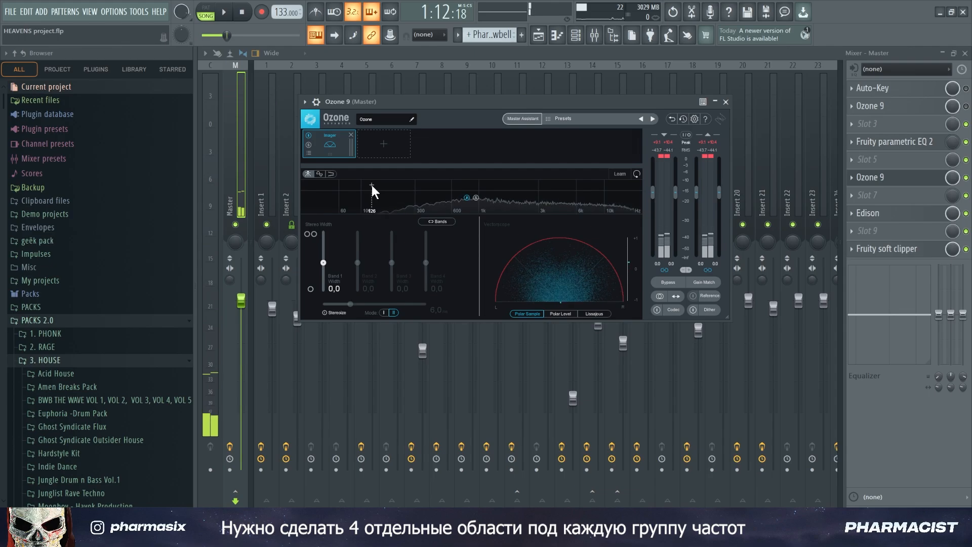
{"action": "left_click", "coordinate": [372, 185]}
{"action": "left_click", "coordinate": [458, 183]}
{"action": "left_click", "coordinate": [562, 182]}
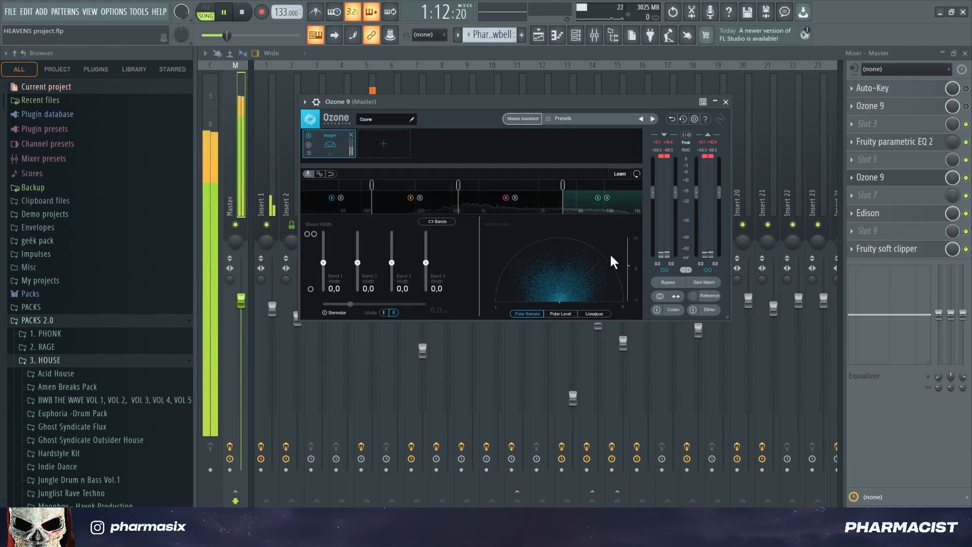
Listen to the Imager's highest frequency band and set Band 4's stereo width to 82.3.
{"action": "left_click", "coordinate": [607, 198]}
{"action": "key", "text": "space"}
{"action": "key", "text": "space"}
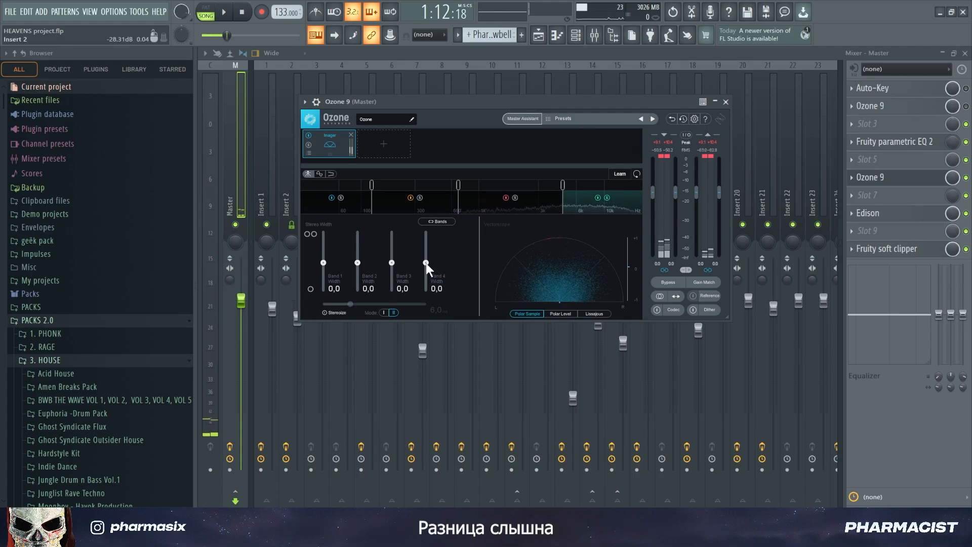
{"action": "key", "text": "space"}
{"action": "left_click_drag", "start_coordinate": [426, 262], "coordinate": [453, 235]}
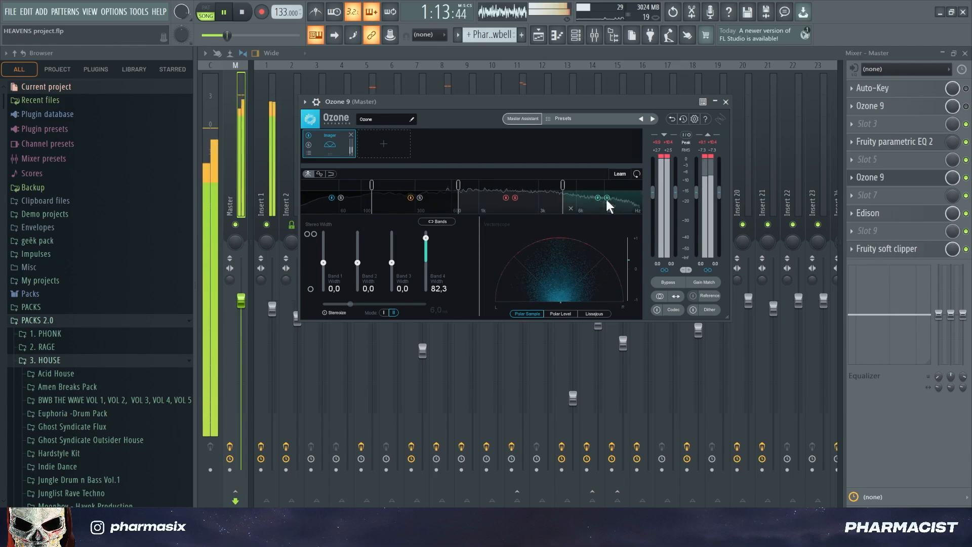
Try Band 3's stereo width at 100 during playback, then set it to 74.7.
{"action": "left_click_drag", "start_coordinate": [391, 262], "coordinate": [406, 221]}
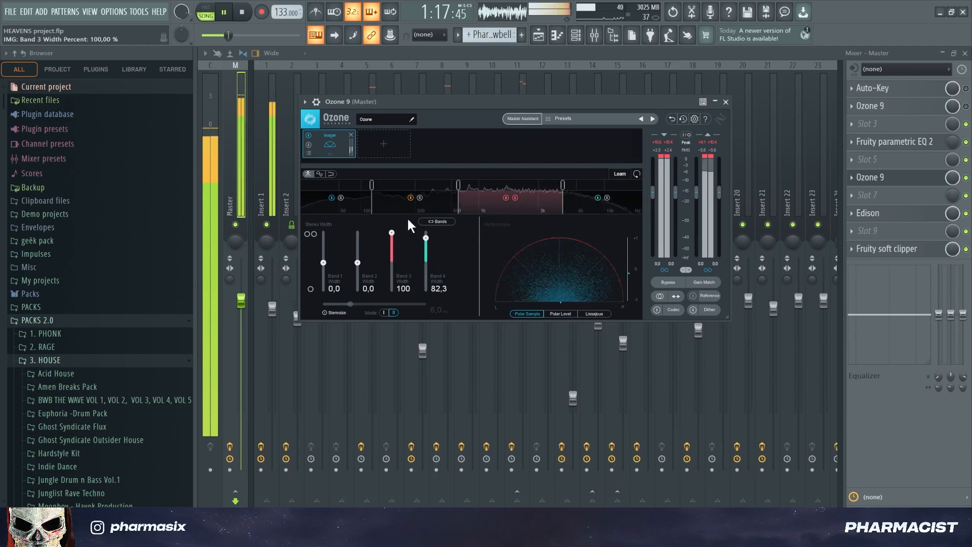
{"action": "left_click_drag", "start_coordinate": [407, 262], "coordinate": [412, 241]}
{"action": "key", "text": "space"}
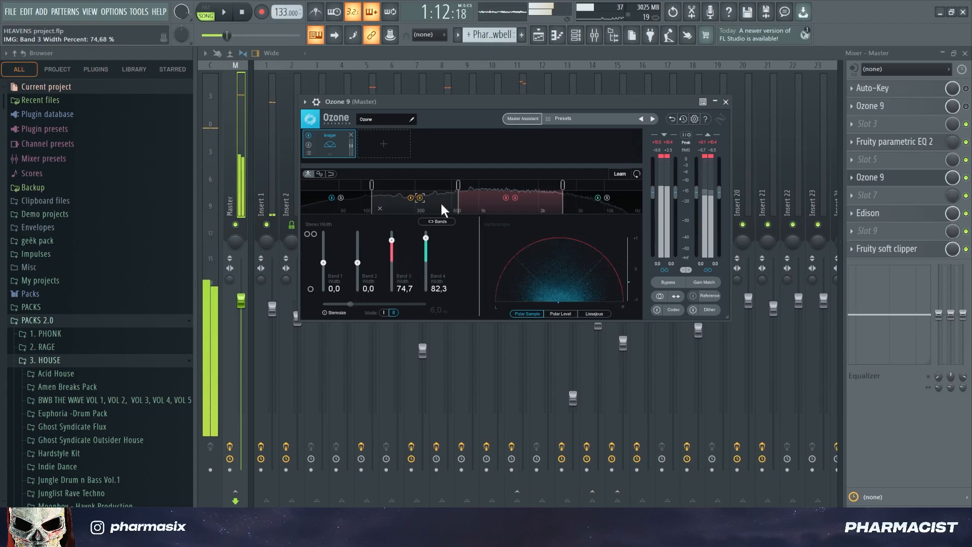
Select the low-mid band in the Imager and set Band 2's stereo width to 31.6 during playback.
{"action": "left_click", "coordinate": [429, 192]}
{"action": "key", "text": "space"}
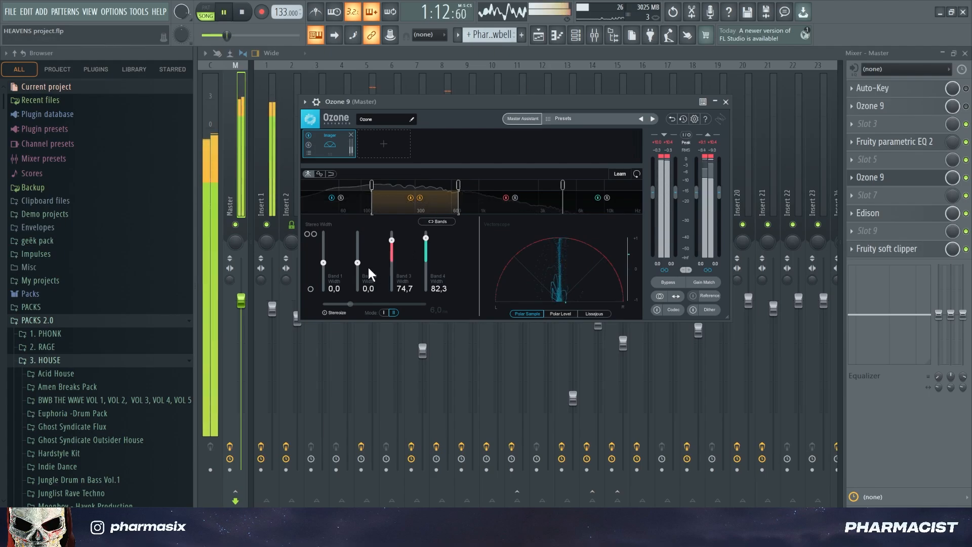
{"action": "left_click_drag", "start_coordinate": [358, 263], "coordinate": [377, 252]}
{"action": "key", "text": "space"}
{"action": "left_click_drag", "start_coordinate": [425, 102], "coordinate": [429, 100]}
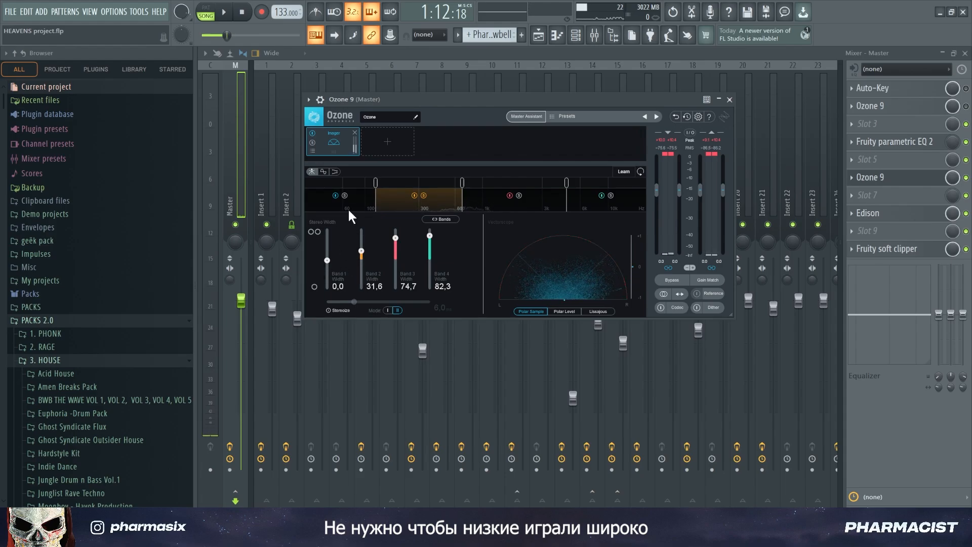
Play the mix and keep Band 1's stereo width at 0.0 in the Imager.
{"action": "key", "text": "space"}
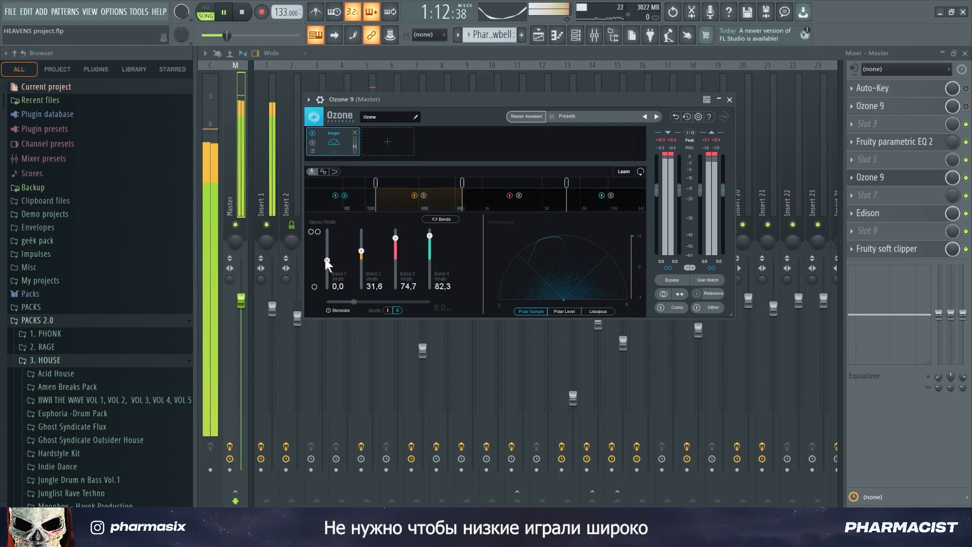
{"action": "mouse_move", "coordinate": [326, 260]}
{"action": "left_mouse_down"}
{"action": "mouse_move", "coordinate": [332, 233]}
{"action": "mouse_move", "coordinate": [330, 306]}
{"action": "mouse_move", "coordinate": [341, 257]}
{"action": "mouse_move", "coordinate": [329, 261]}
{"action": "left_mouse_up"}
{"action": "key", "text": "space"}
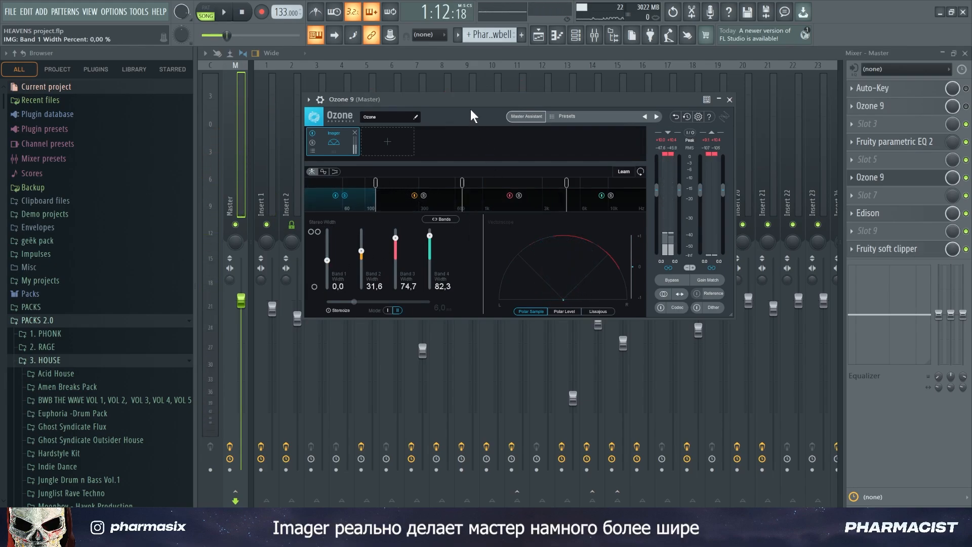
{"action": "left_click_drag", "start_coordinate": [469, 100], "coordinate": [459, 96]}
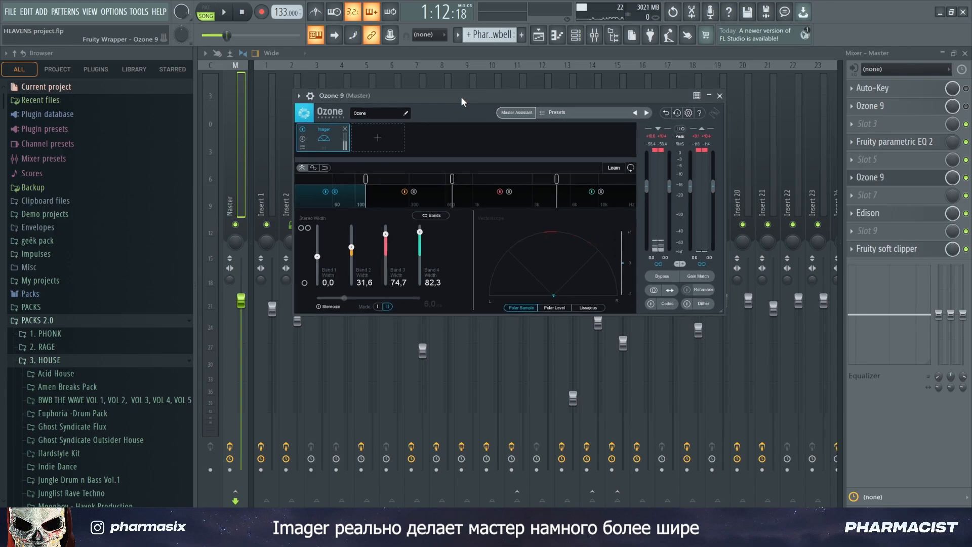
Compare the master during playback with the Imager module bypassed and active.
{"action": "key", "text": "space"}
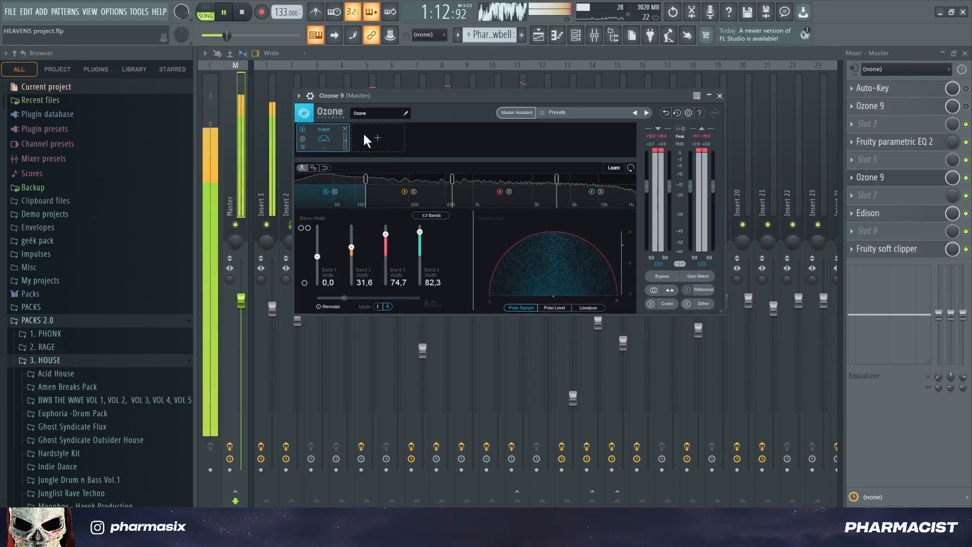
{"action": "left_click", "coordinate": [303, 129]}
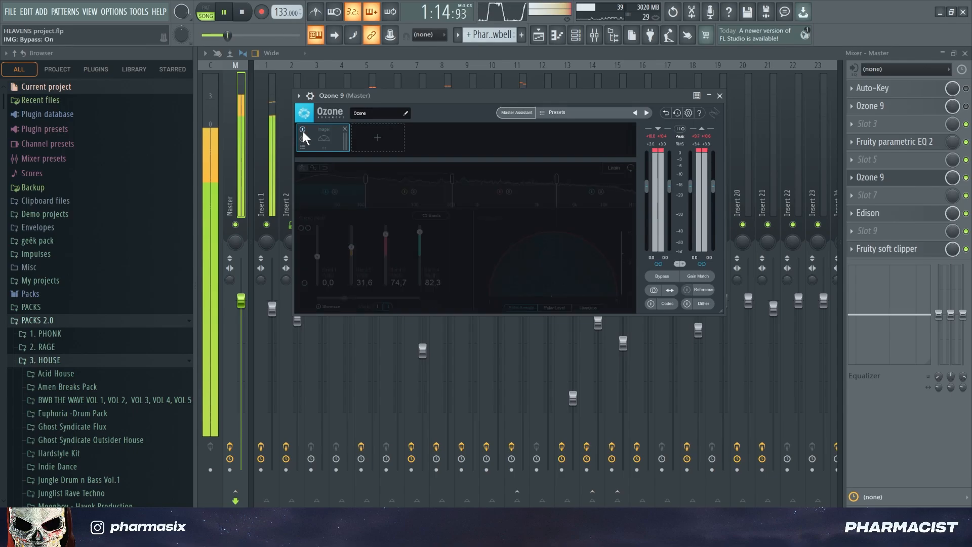
{"action": "left_click", "coordinate": [302, 129]}
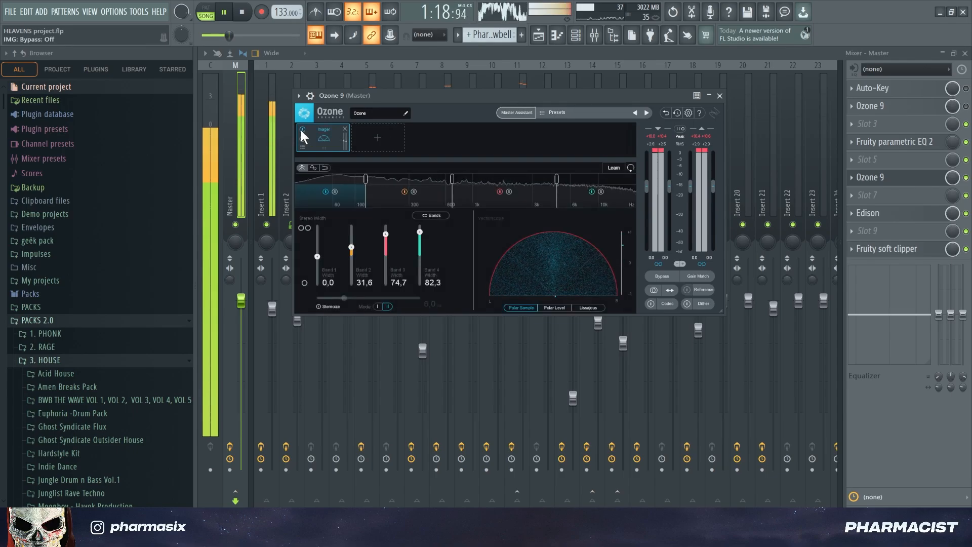
{"action": "left_click", "coordinate": [302, 129]}
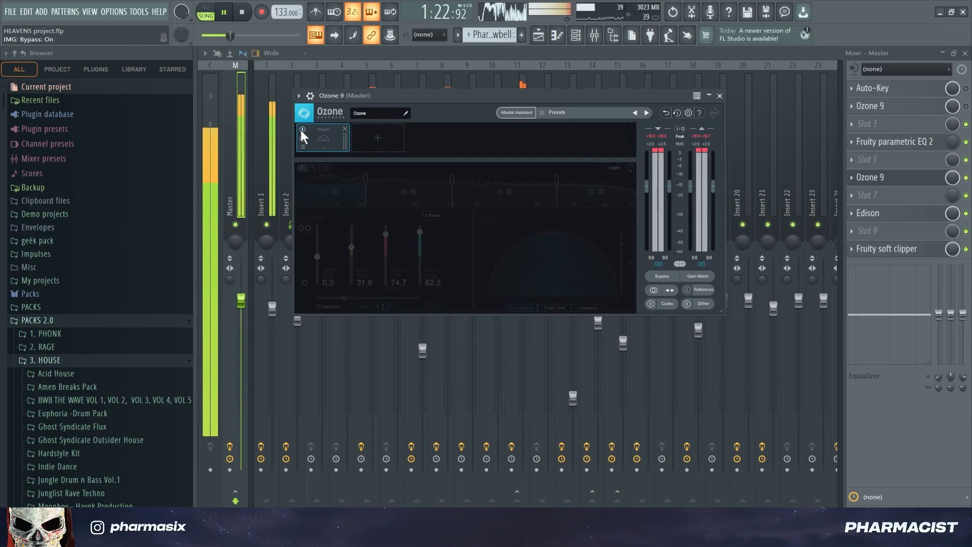
{"action": "left_click", "coordinate": [302, 129]}
{"action": "left_click_drag", "start_coordinate": [507, 102], "coordinate": [494, 96]}
{"action": "key", "text": "space"}
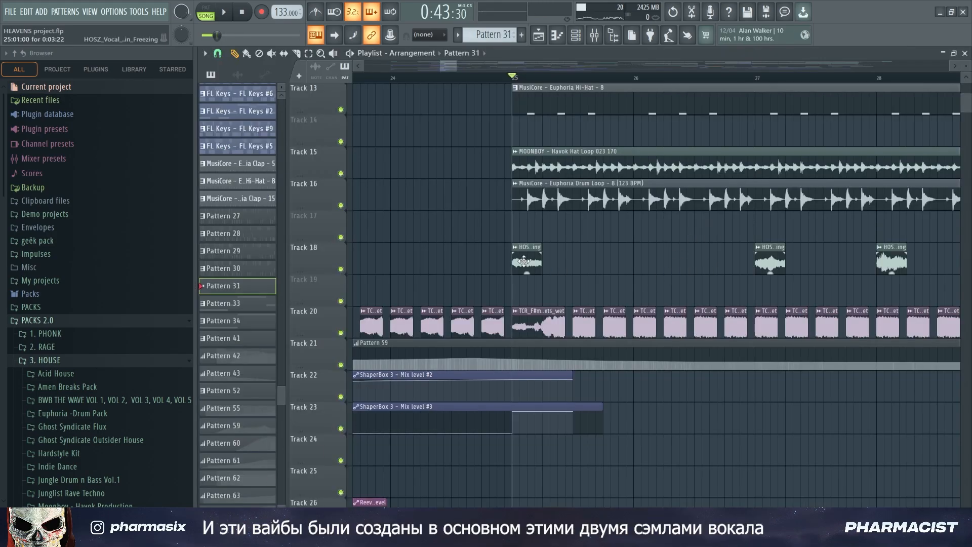
Solo Track 20 in the playlist, add Track 18, and listen to both vocal samples from bar 25.
{"action": "right_click", "coordinate": [341, 333]}
{"action": "key", "text": "space"}
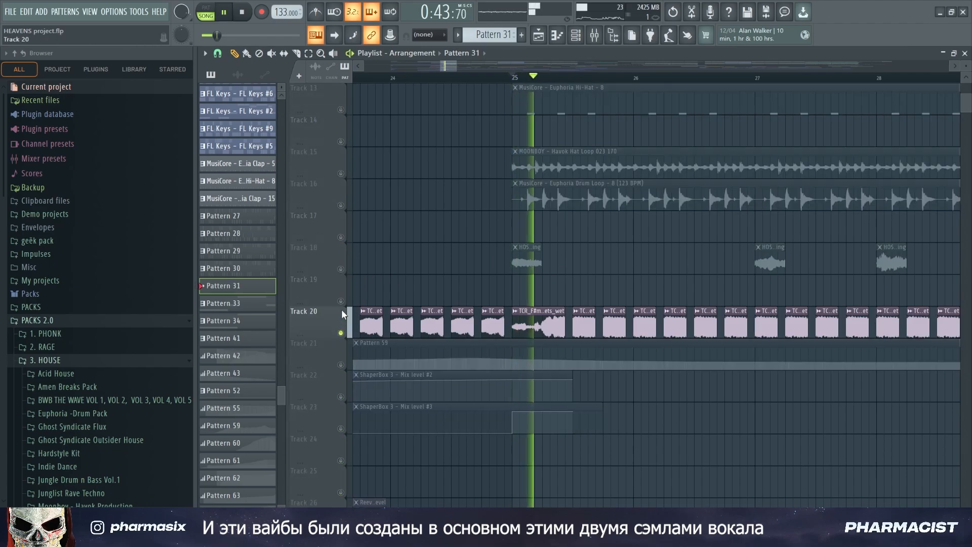
{"action": "left_click", "coordinate": [341, 269]}
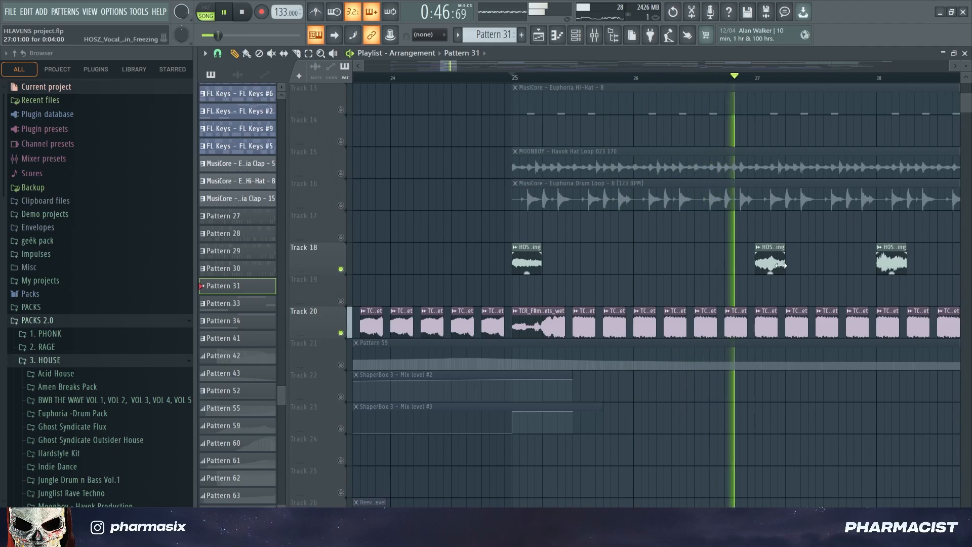
{"action": "scroll", "coordinate": [693, 82], "scroll_direction": "down", "scroll_amount": 3}
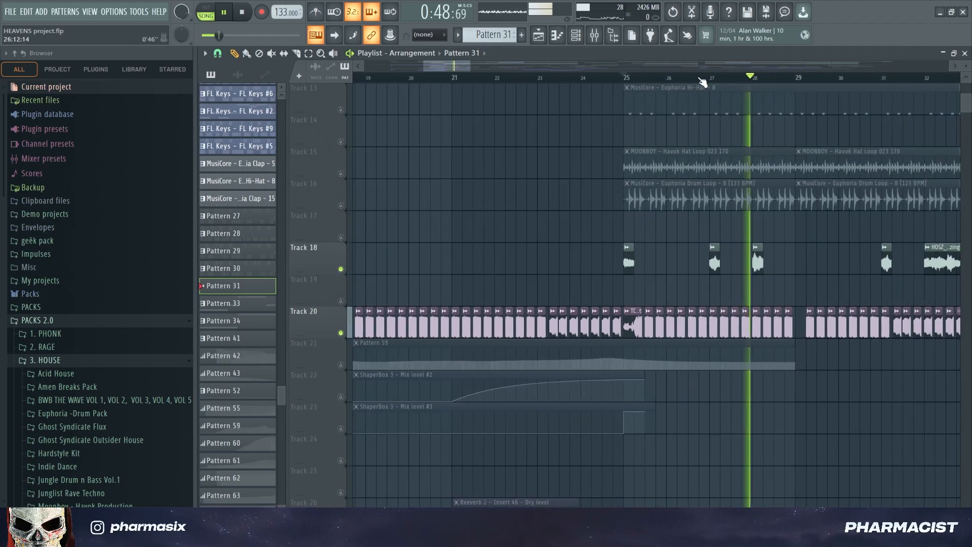
{"action": "scroll", "coordinate": [700, 79], "scroll_direction": "down", "scroll_amount": 1}
{"action": "scroll", "coordinate": [733, 79], "scroll_direction": "up", "scroll_amount": 1}
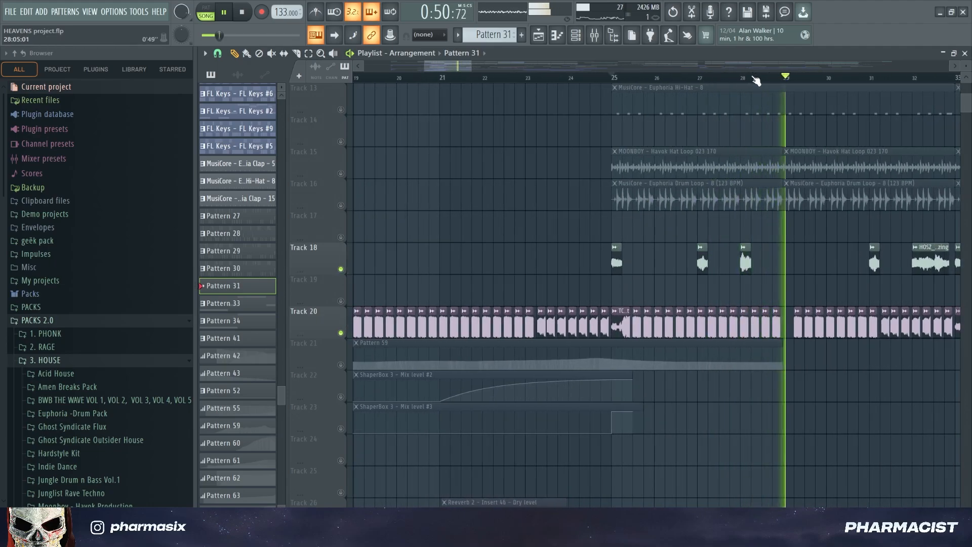
{"action": "key", "text": "space"}
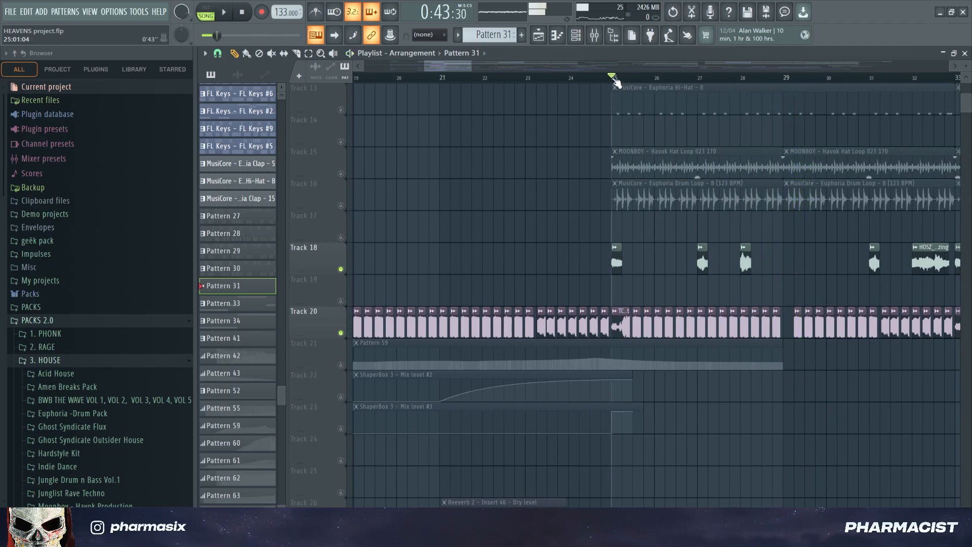
Go to the intro at bar 9, unsolo Track 20 and listen with all tracks active.
{"action": "scroll", "coordinate": [445, 66], "scroll_direction": "left", "scroll_amount": 5}
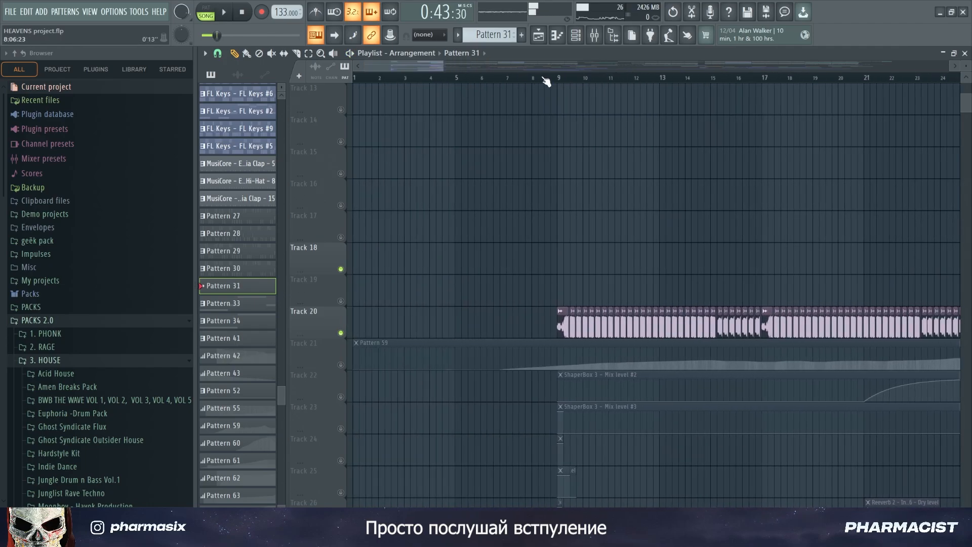
{"action": "scroll", "coordinate": [562, 81], "scroll_direction": "up", "scroll_amount": 4}
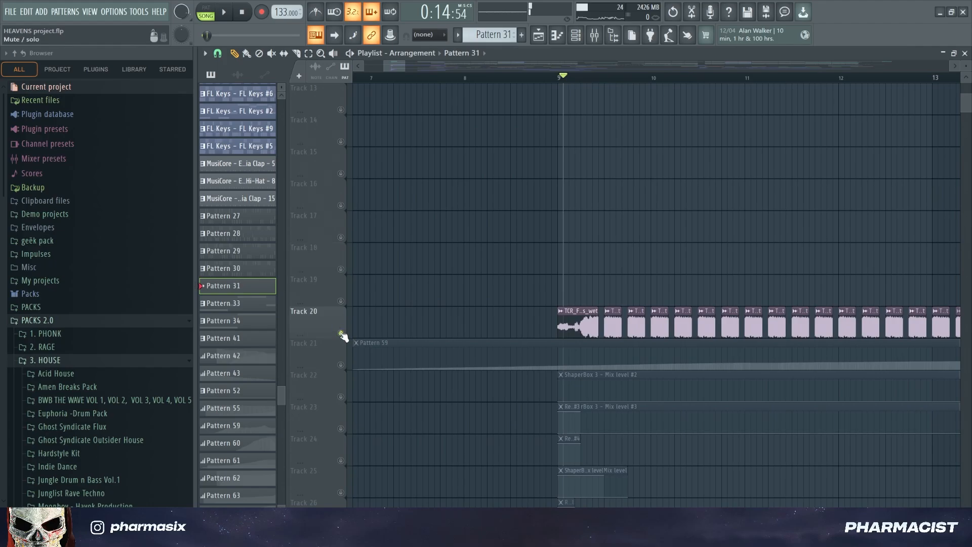
{"action": "right_click", "coordinate": [341, 334]}
{"action": "key", "text": "space"}
{"action": "scroll", "coordinate": [559, 81], "scroll_direction": "down", "scroll_amount": 1}
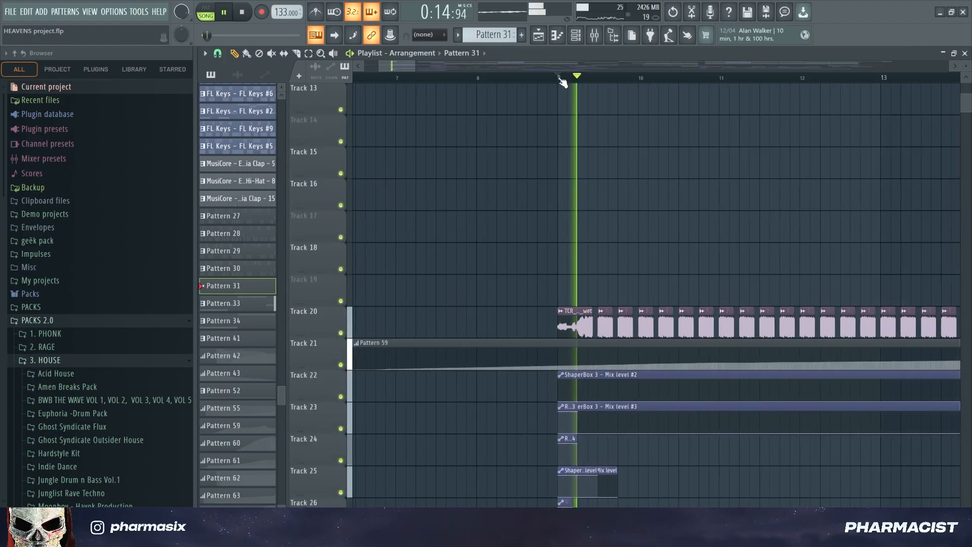
{"action": "scroll", "coordinate": [562, 81], "scroll_direction": "down", "scroll_amount": 2}
{"action": "scroll", "coordinate": [742, 159], "scroll_direction": "up", "scroll_amount": 4}
{"action": "scroll", "coordinate": [724, 78], "scroll_direction": "down", "scroll_amount": 4}
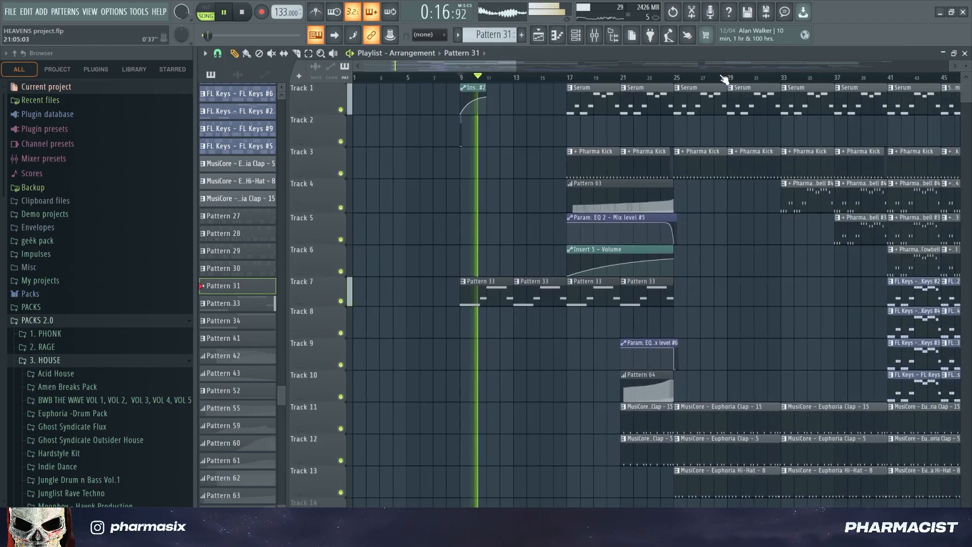
{"action": "scroll", "coordinate": [724, 79], "scroll_direction": "down", "scroll_amount": 1}
{"action": "scroll", "coordinate": [699, 165], "scroll_direction": "down", "scroll_amount": 5}
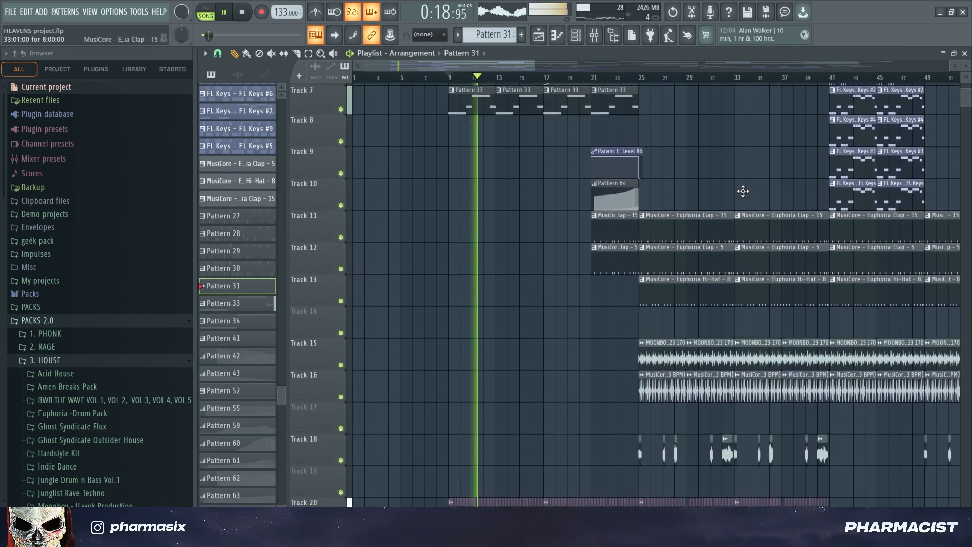
{"action": "scroll", "coordinate": [743, 190], "scroll_direction": "down", "scroll_amount": 3}
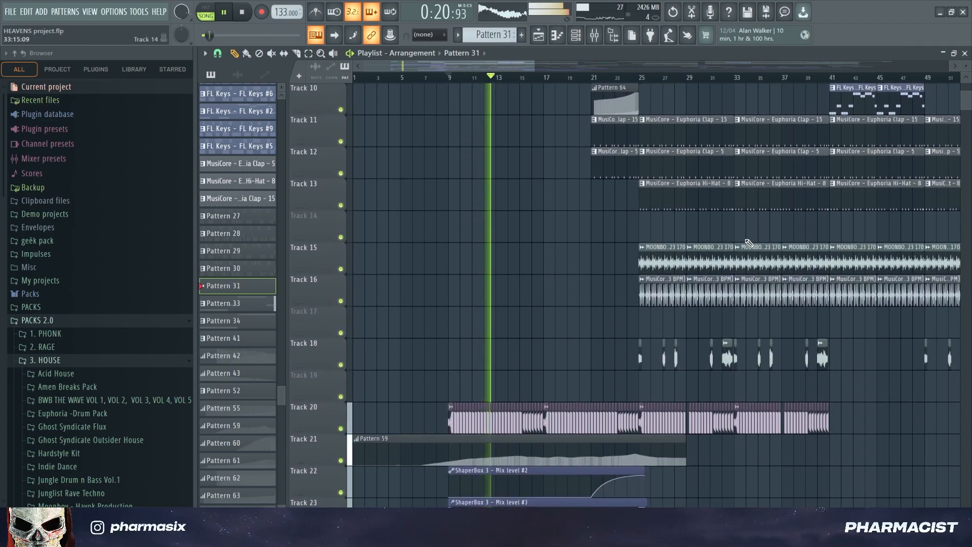
Compare the intro with mixer Insert 13 unmuted and muted, and stop playback back in the playlist.
{"action": "key", "text": "F9"}
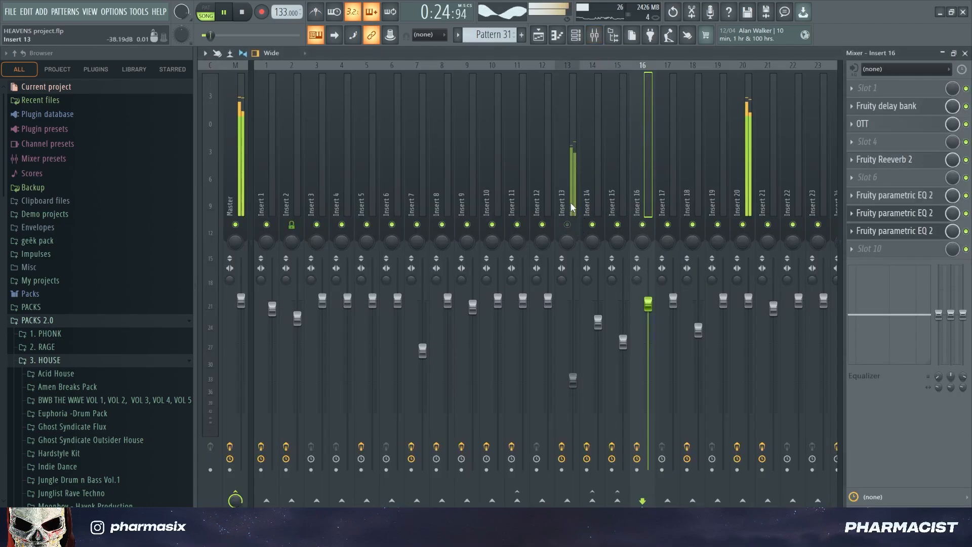
{"action": "left_click", "coordinate": [567, 224]}
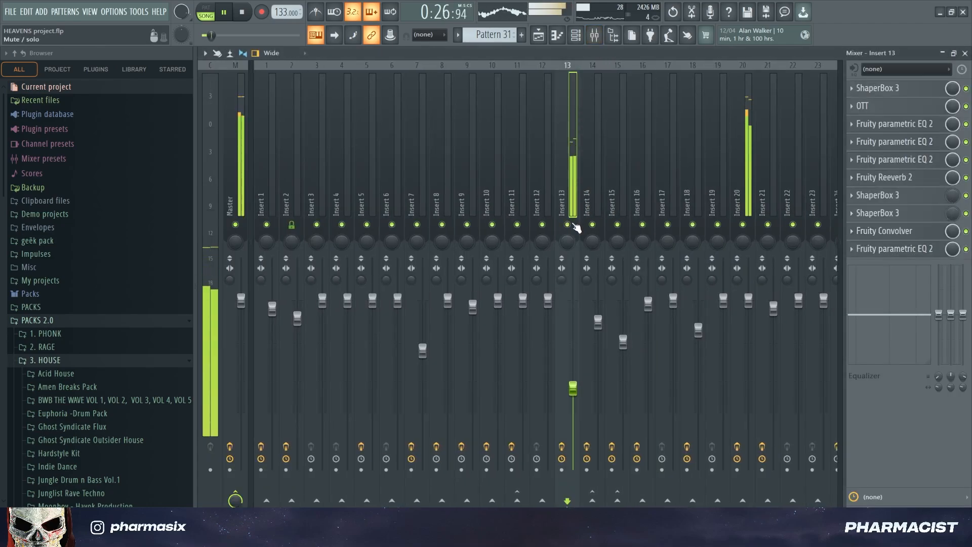
{"action": "left_click", "coordinate": [569, 225]}
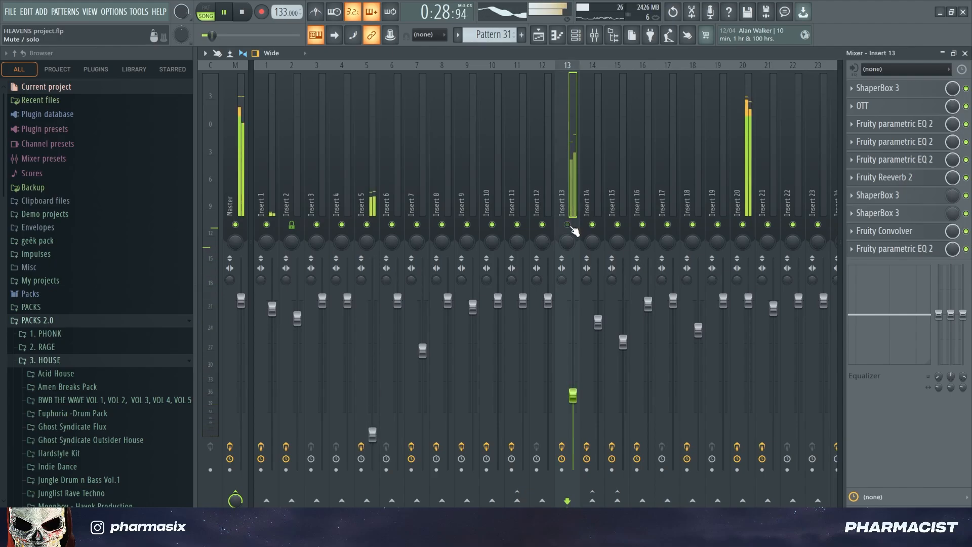
{"action": "left_click", "coordinate": [538, 35]}
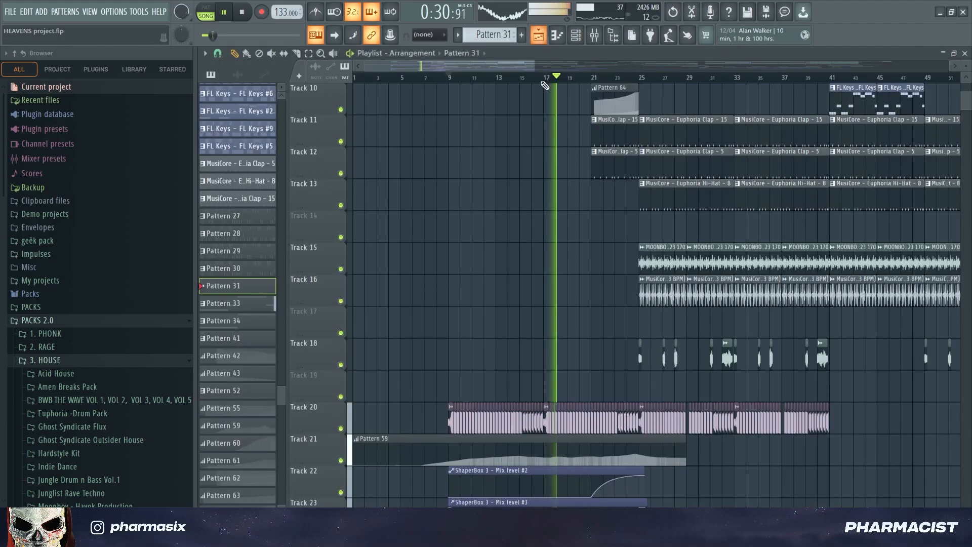
{"action": "key", "text": "space"}
Mute Tracks 18 and 20 and listen to the section from bar 25 without the vocals.
{"action": "scroll", "coordinate": [506, 203], "scroll_direction": "down", "scroll_amount": 10}
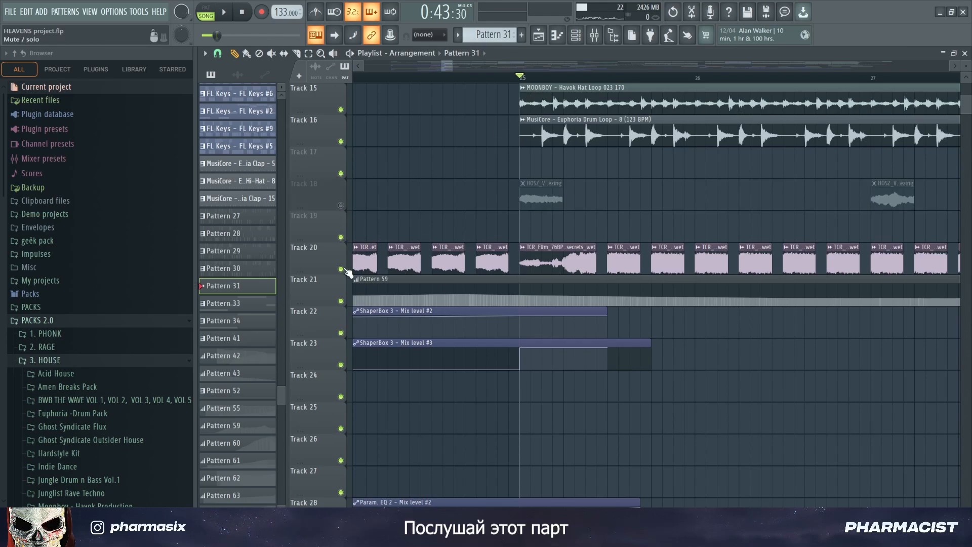
{"action": "scroll", "coordinate": [491, 215], "scroll_direction": "down", "scroll_amount": 4}
{"action": "key", "text": "space"}
{"action": "scroll", "coordinate": [491, 203], "scroll_direction": "up", "scroll_amount": 6}
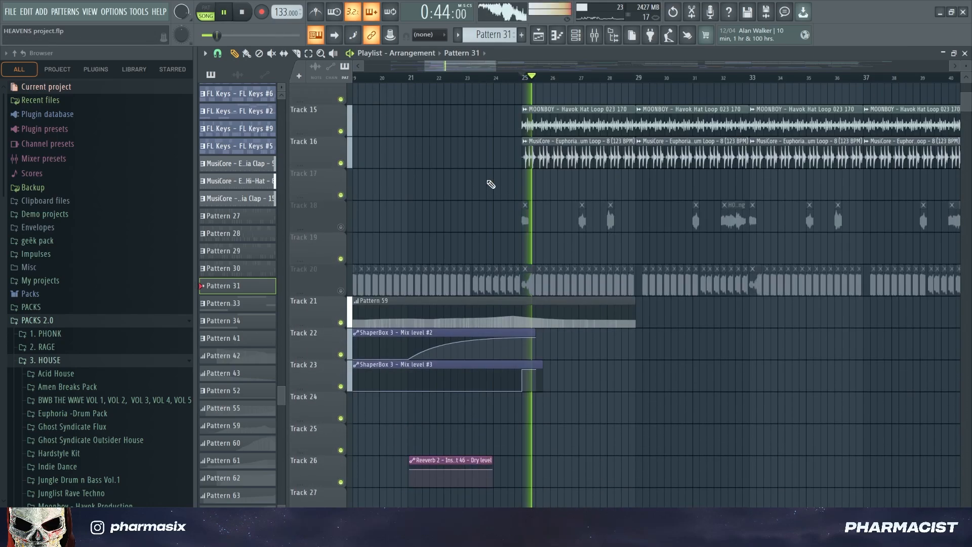
{"action": "scroll", "coordinate": [504, 138], "scroll_direction": "down", "scroll_amount": 3}
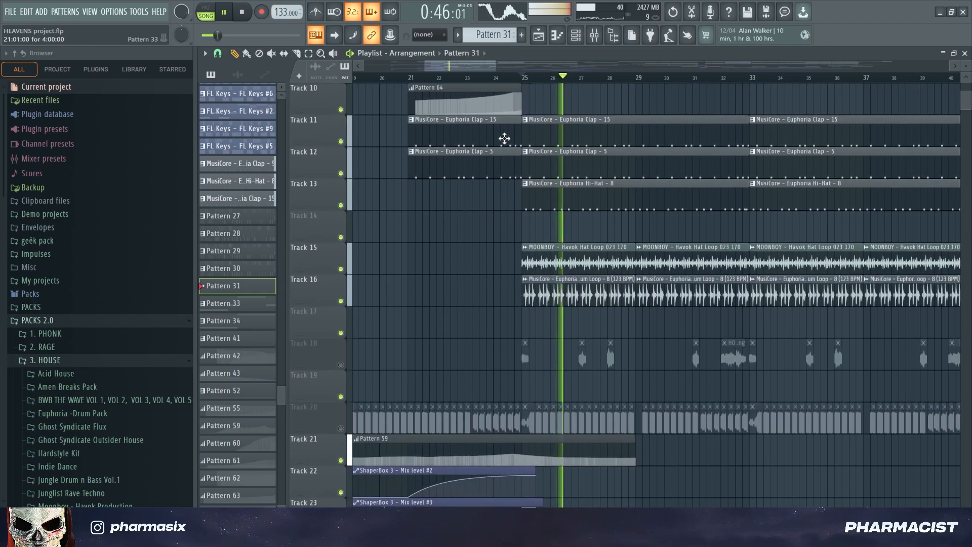
{"action": "scroll", "coordinate": [504, 138], "scroll_direction": "down", "scroll_amount": 2}
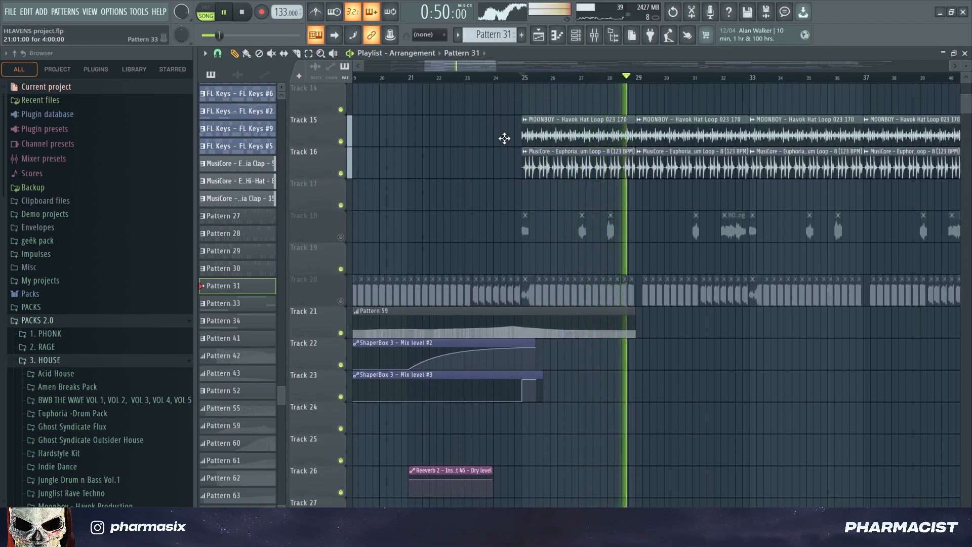
{"action": "key", "text": "space"}
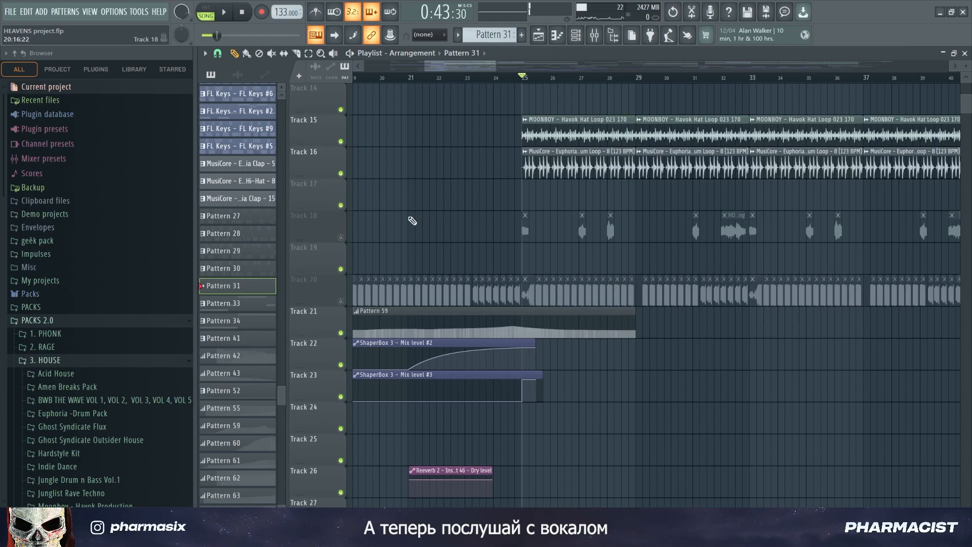
Unmute Tracks 18 and 20 and play the section from bar 25 with the vocals.
{"action": "left_click", "coordinate": [341, 237]}
{"action": "left_click", "coordinate": [341, 300]}
{"action": "key", "text": "space"}
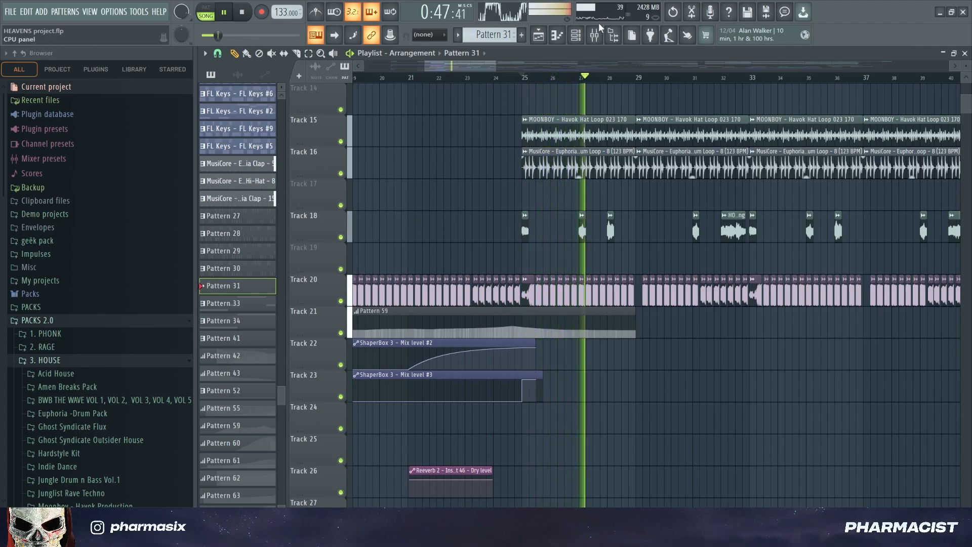
Compare the beat with and without vocals by toggling the mutes on mixer Inserts 13 and 16 during playback.
{"action": "left_click", "coordinate": [596, 35]}
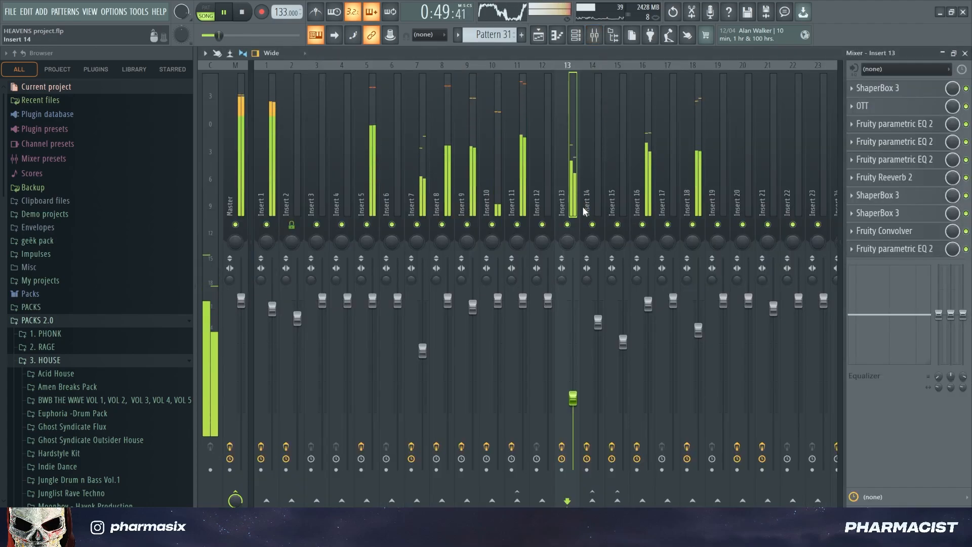
{"action": "left_click", "coordinate": [643, 225]}
{"action": "left_click", "coordinate": [567, 225]}
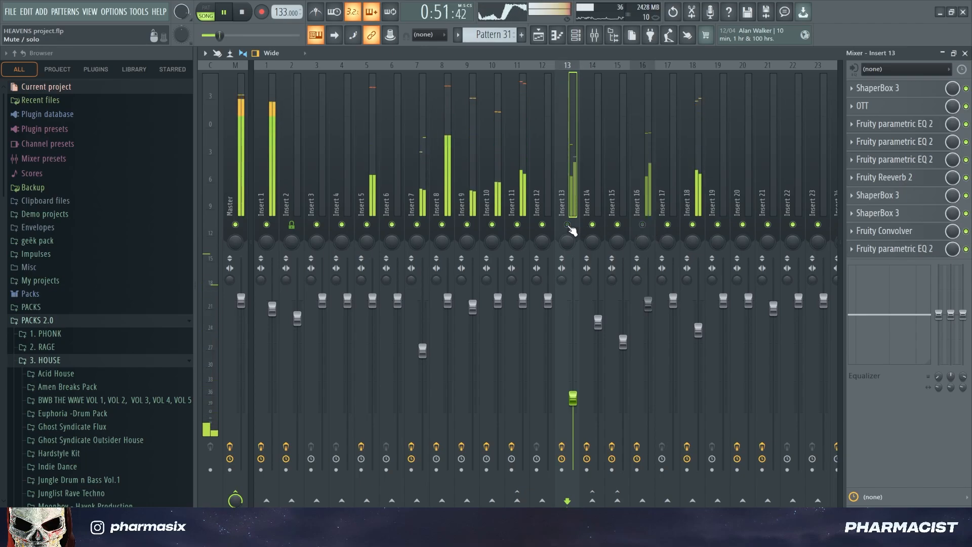
{"action": "left_click", "coordinate": [568, 225]}
{"action": "left_click", "coordinate": [643, 225]}
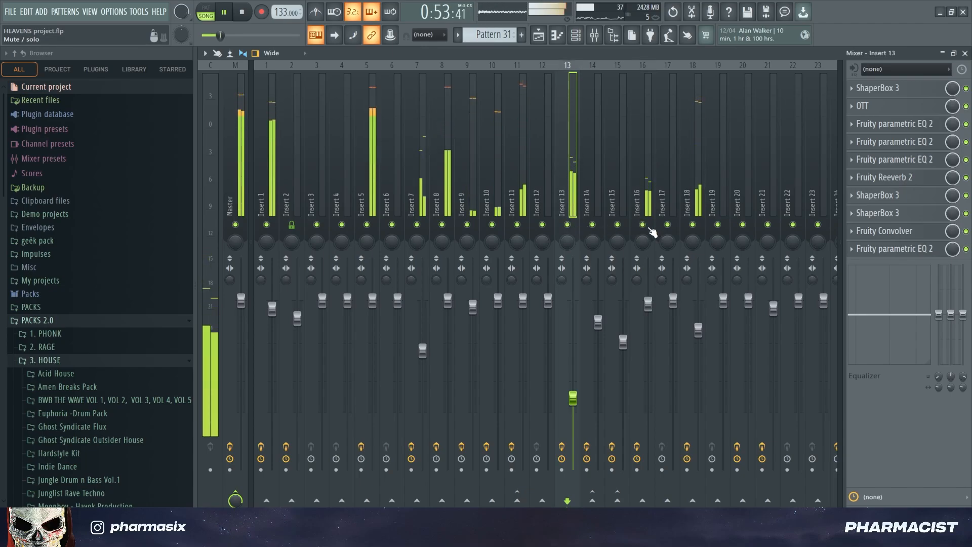
{"action": "left_click", "coordinate": [567, 225]}
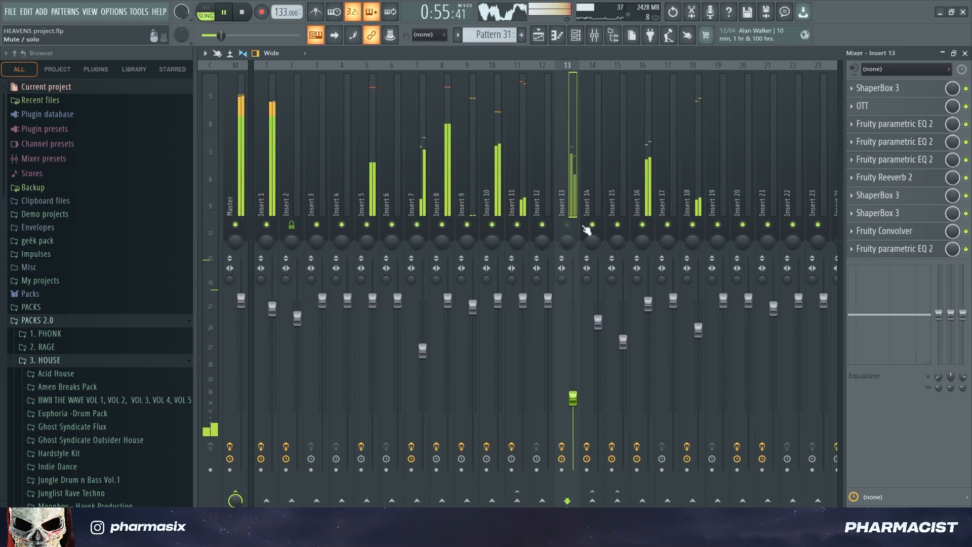
{"action": "left_click", "coordinate": [644, 227]}
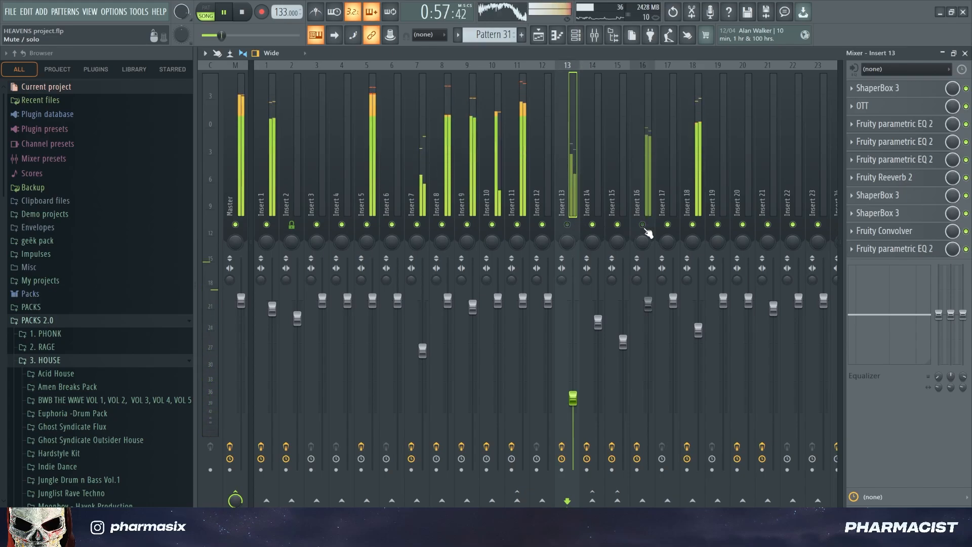
{"action": "key", "text": "space"}
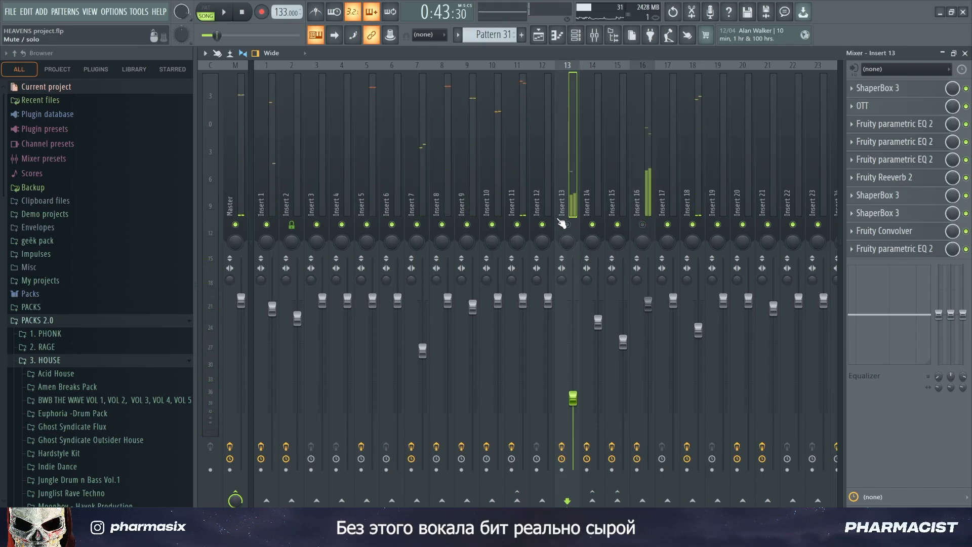
Toggle the mute on mixer Insert 13 and examine the vocal clips on Tracks 18 and 20 around bar 25.
{"action": "left_click", "coordinate": [566, 224]}
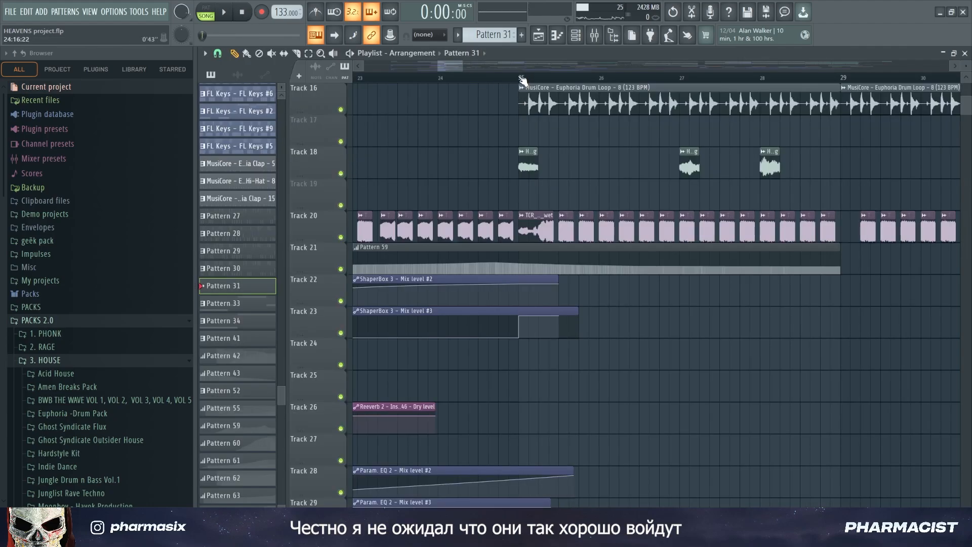
{"action": "scroll", "coordinate": [521, 80], "scroll_direction": "down", "scroll_amount": 5}
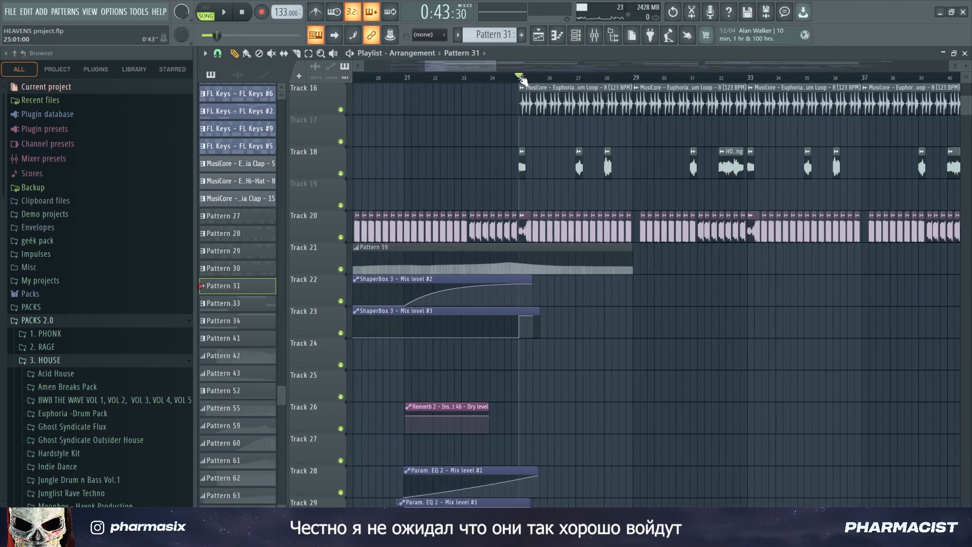
{"action": "scroll", "coordinate": [483, 70], "scroll_direction": "up", "scroll_amount": 4}
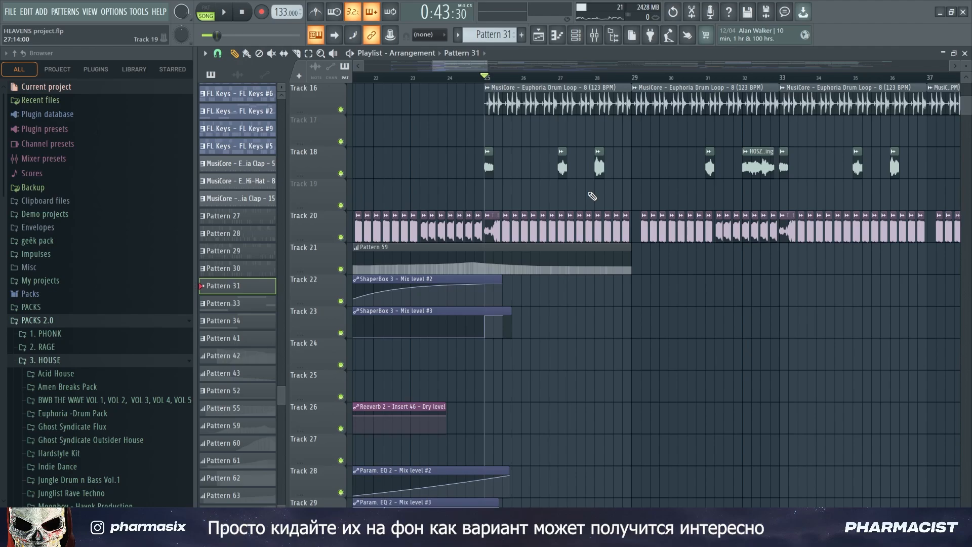
{"action": "scroll", "coordinate": [495, 82], "scroll_direction": "up", "scroll_amount": 2}
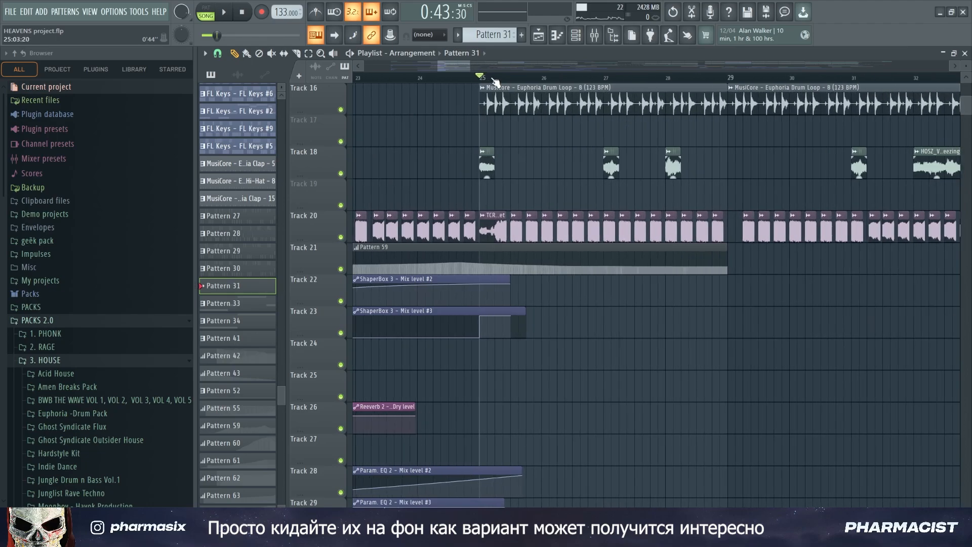
{"action": "scroll", "coordinate": [496, 82], "scroll_direction": "down", "scroll_amount": 3}
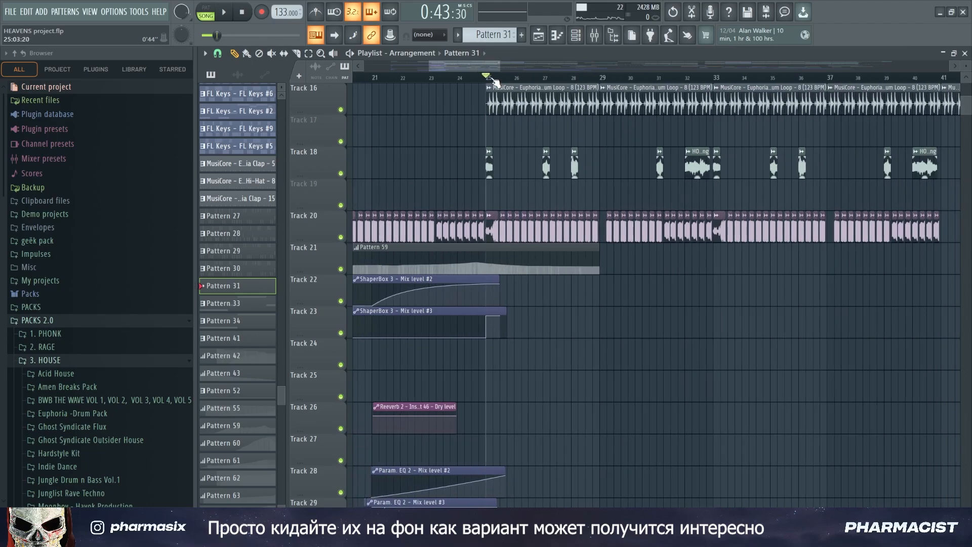
{"action": "scroll", "coordinate": [576, 198], "scroll_direction": "up", "scroll_amount": 2}
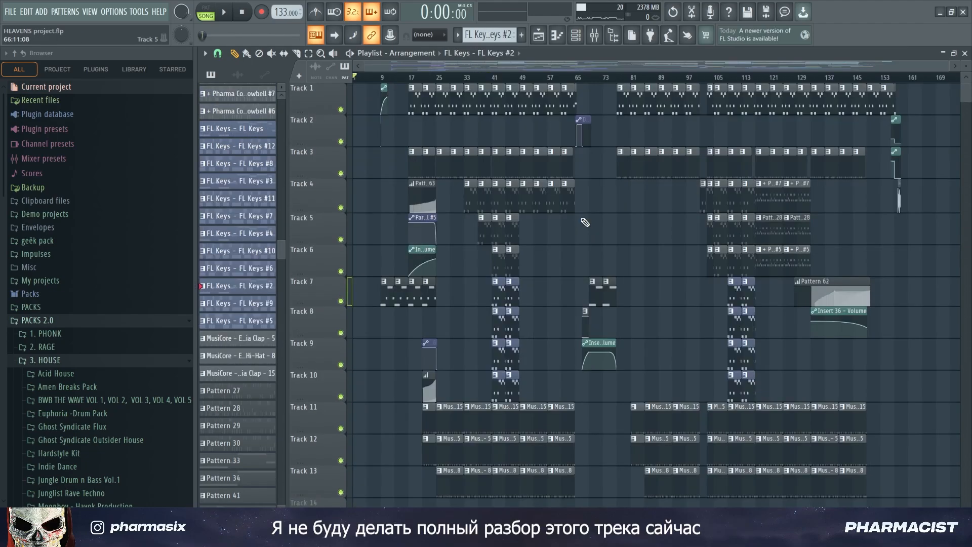
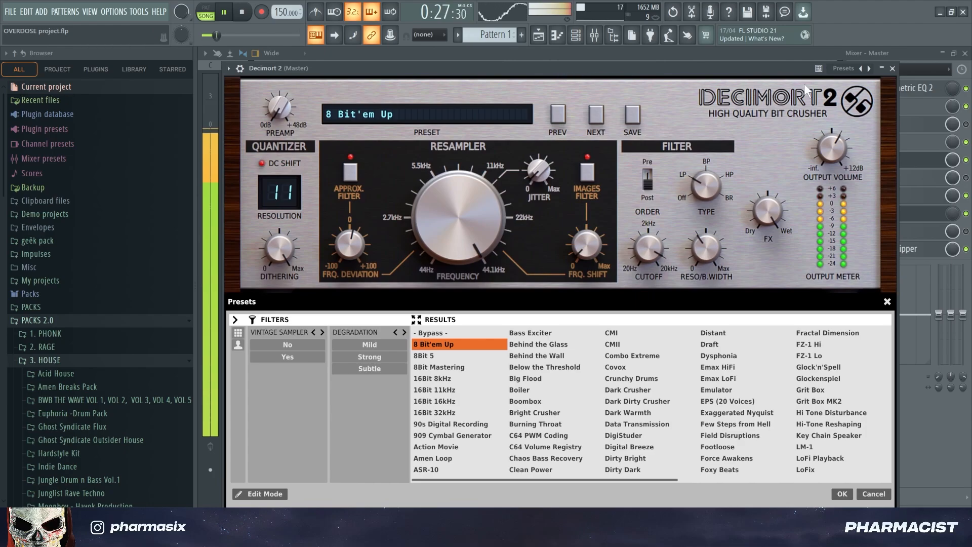
Stop playback, browse the Decimort 2 presets on the OVERDOSE Master and load the 8 Bit'em Up preset.
{"action": "key", "text": "space"}
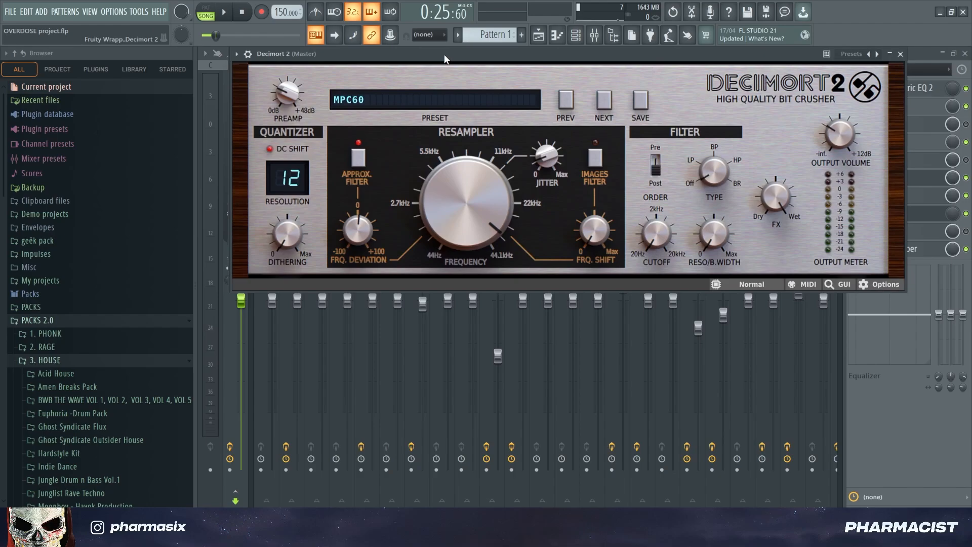
{"action": "left_click_drag", "start_coordinate": [445, 53], "coordinate": [452, 49]}
{"action": "left_click", "coordinate": [478, 101]}
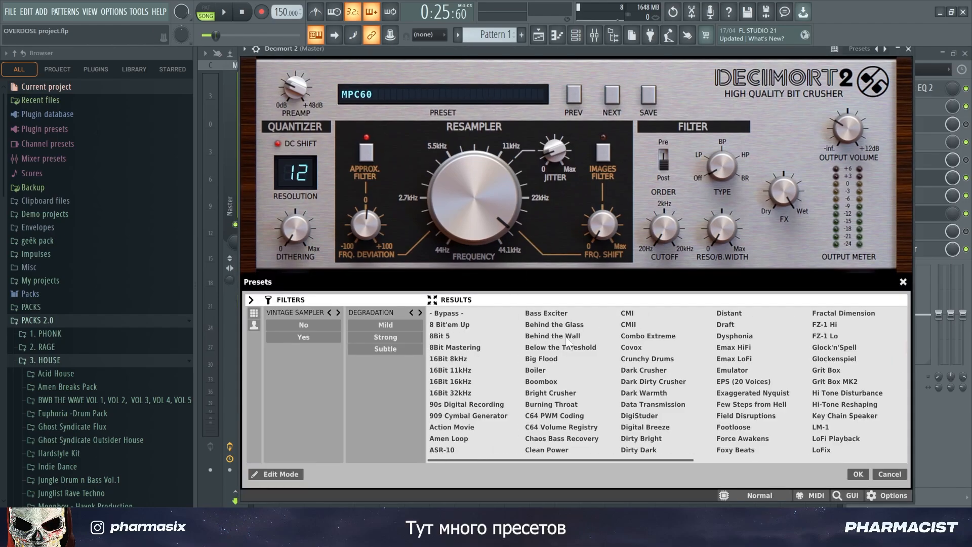
{"action": "scroll", "coordinate": [569, 345], "scroll_direction": "right", "scroll_amount": 6}
{"action": "scroll", "coordinate": [610, 382], "scroll_direction": "left", "scroll_amount": 6}
{"action": "left_click", "coordinate": [468, 325]}
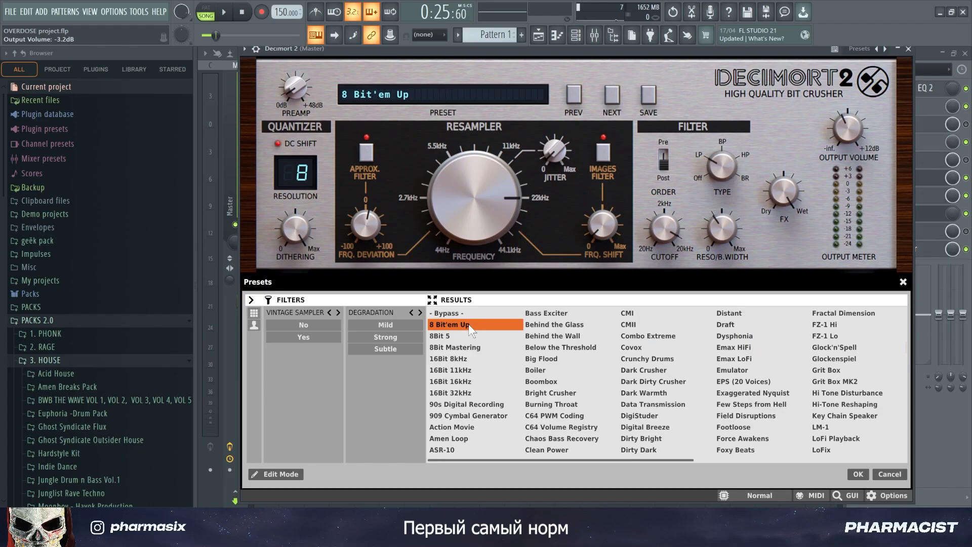
Set Decimort 2's resampler frequency to 44100 Hz, its output volume to 0 dB and its preamp to 2.8 dB.
{"action": "left_click_drag", "start_coordinate": [467, 211], "coordinate": [661, 185]}
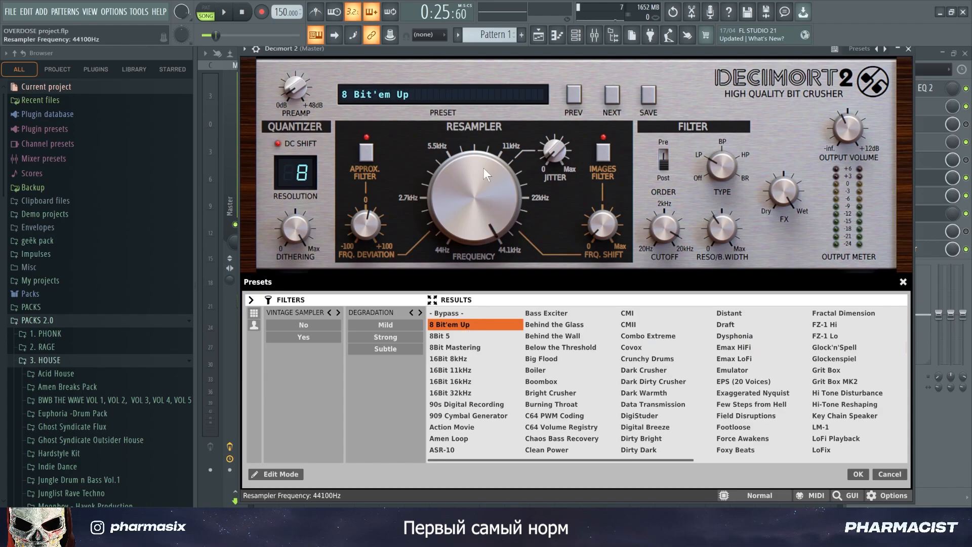
{"action": "left_click_drag", "start_coordinate": [483, 173], "coordinate": [487, 199]}
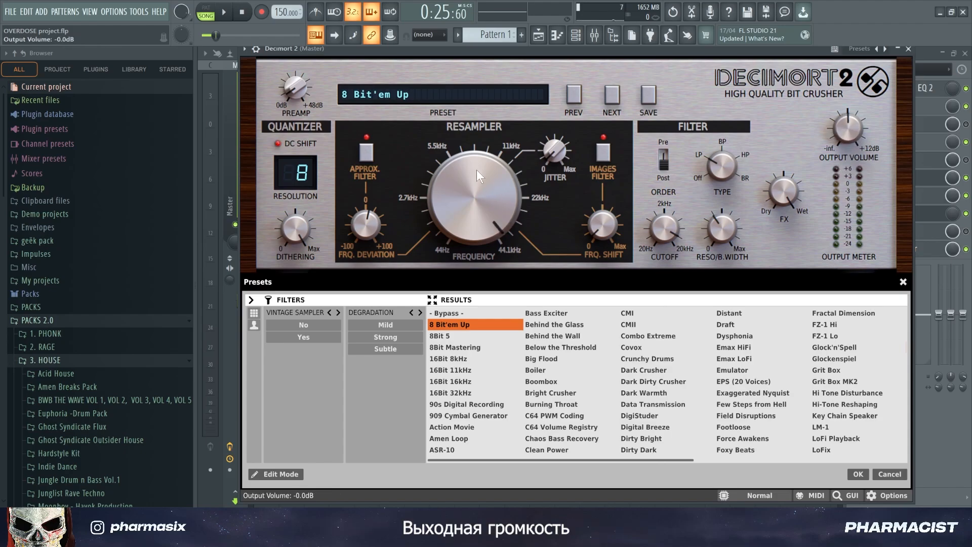
{"action": "left_click_drag", "start_coordinate": [476, 169], "coordinate": [331, 98]}
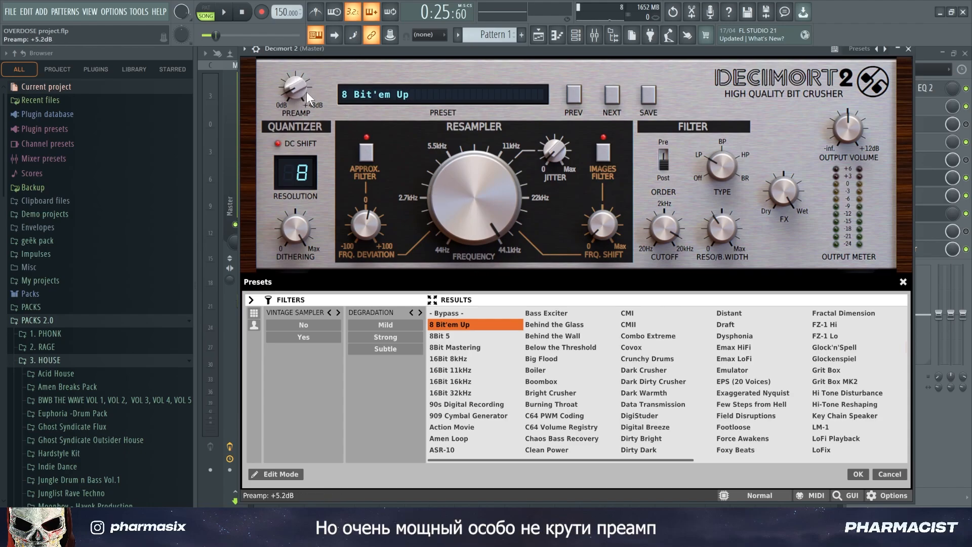
{"action": "left_click_drag", "start_coordinate": [306, 93], "coordinate": [296, 84]}
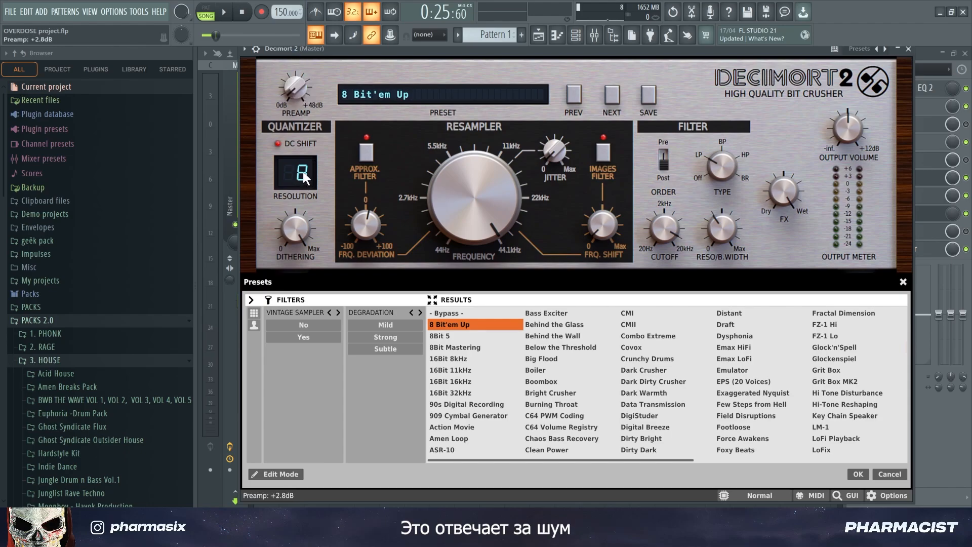
Audition the track with the quantizer resolution at 7, and raise the resolution to 10 during playback.
{"action": "left_click_drag", "start_coordinate": [304, 173], "coordinate": [313, 138]}
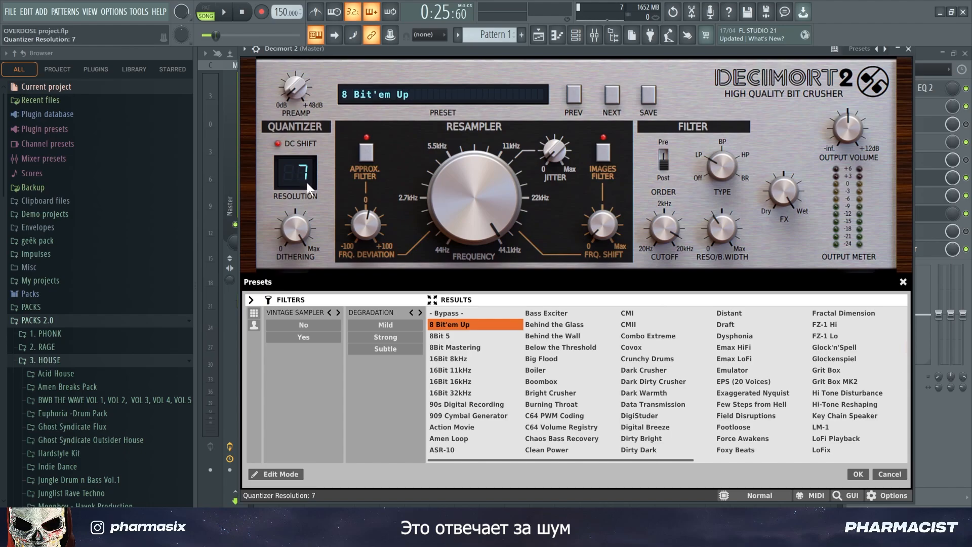
{"action": "key", "text": "space"}
{"action": "key", "text": "space"}
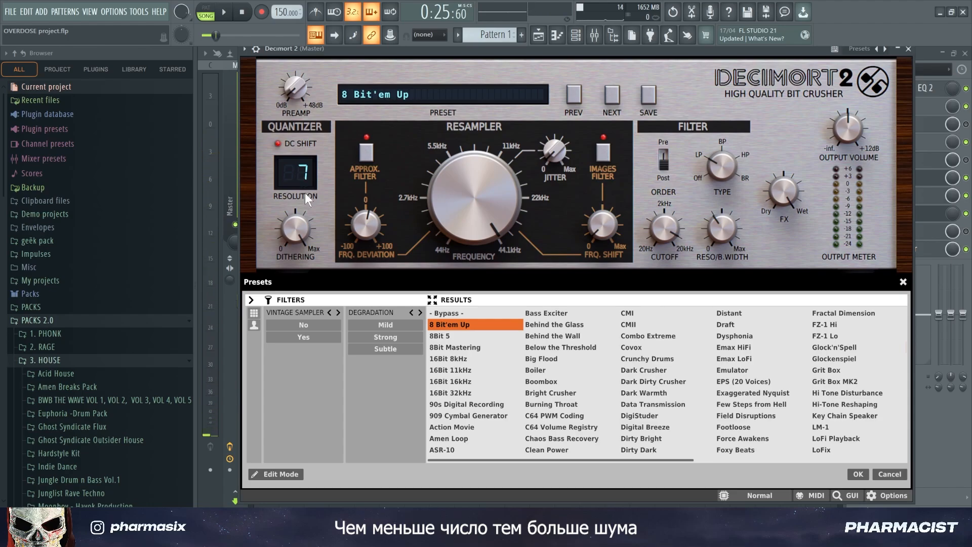
{"action": "key", "text": "space"}
{"action": "left_click_drag", "start_coordinate": [295, 184], "coordinate": [324, 144]}
{"action": "key", "text": "space"}
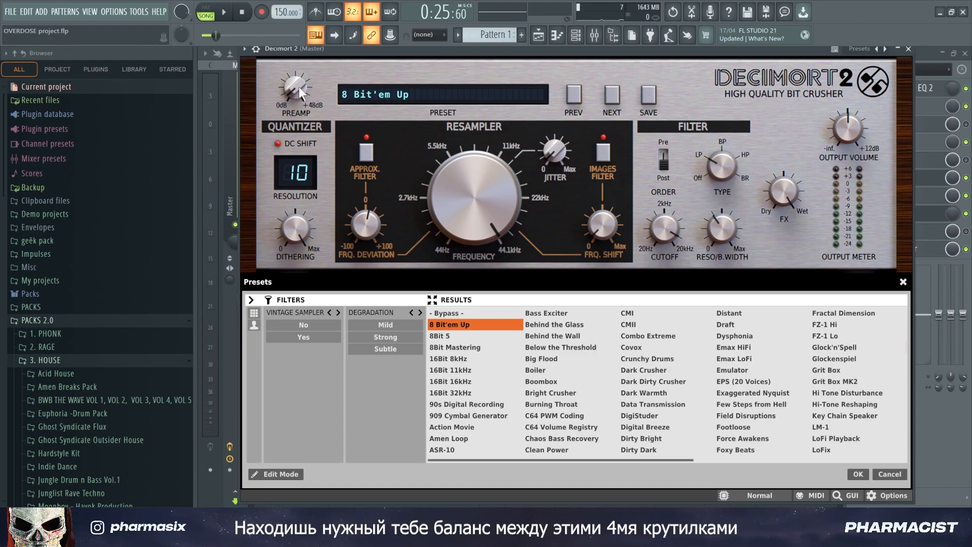
Set the quantizer resolution to 11 and the output volume to 2.9 dB, and play the track with these settings.
{"action": "scroll", "coordinate": [305, 176], "scroll_direction": "up", "scroll_amount": 1}
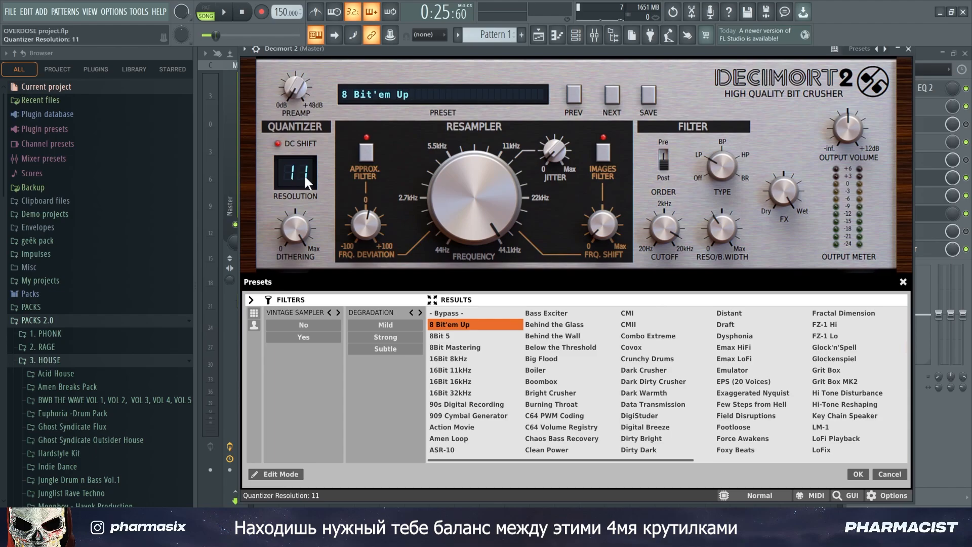
{"action": "scroll", "coordinate": [307, 169], "scroll_direction": "down", "scroll_amount": 1}
{"action": "mouse_move", "coordinate": [572, 54]}
{"action": "left_mouse_down"}
{"action": "mouse_move", "coordinate": [531, 161]}
{"action": "mouse_move", "coordinate": [561, 61]}
{"action": "left_mouse_up"}
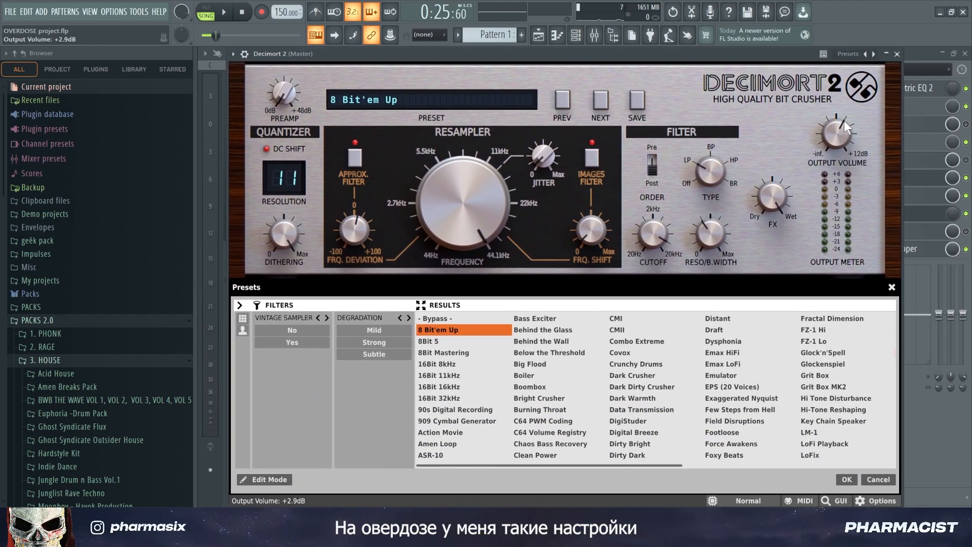
{"action": "key", "text": "space"}
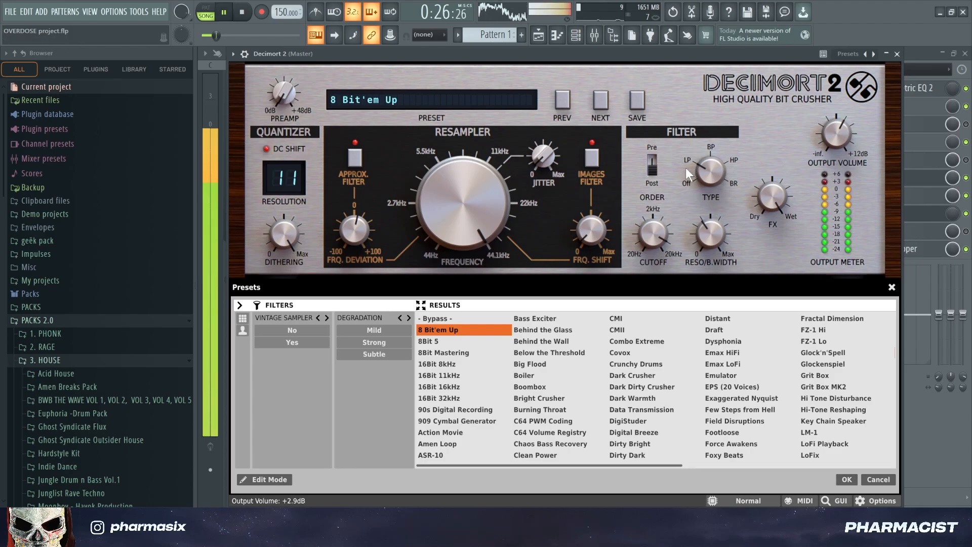
{"action": "left_click_drag", "start_coordinate": [741, 51], "coordinate": [615, 76]}
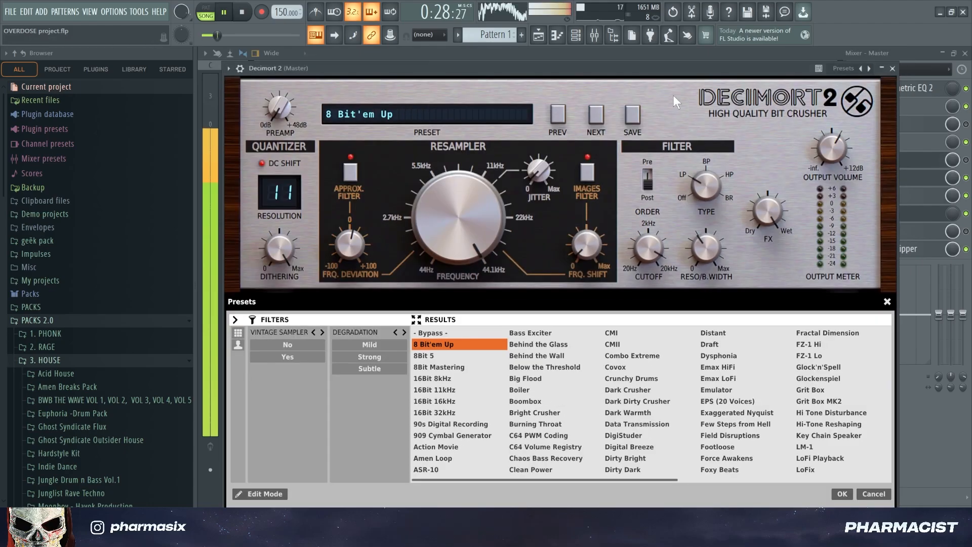
Return to the mixer, reopen the Decimort 2 in slot 6 of the Master and stop playback.
{"action": "left_click", "coordinate": [929, 179]}
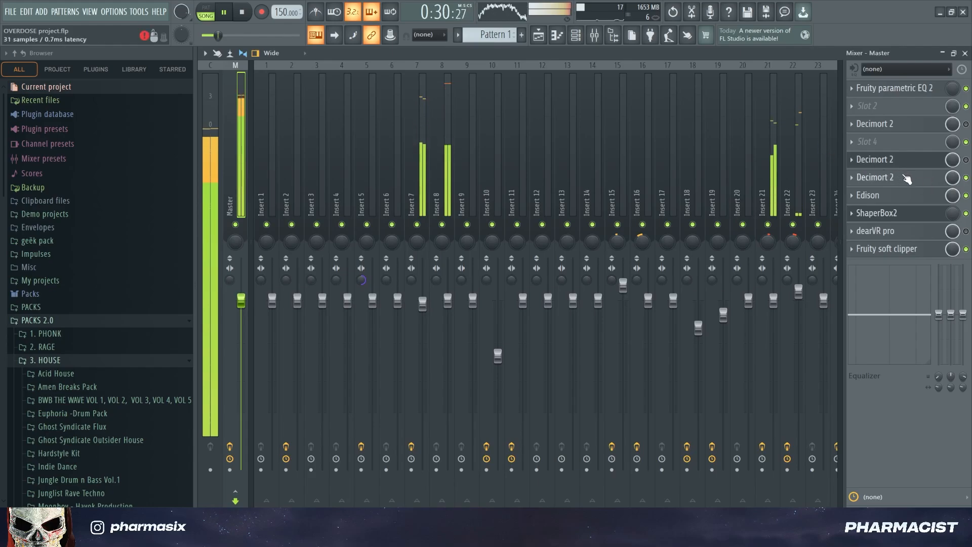
{"action": "left_click", "coordinate": [905, 176]}
{"action": "left_click_drag", "start_coordinate": [495, 83], "coordinate": [638, 74]}
{"action": "key", "text": "space"}
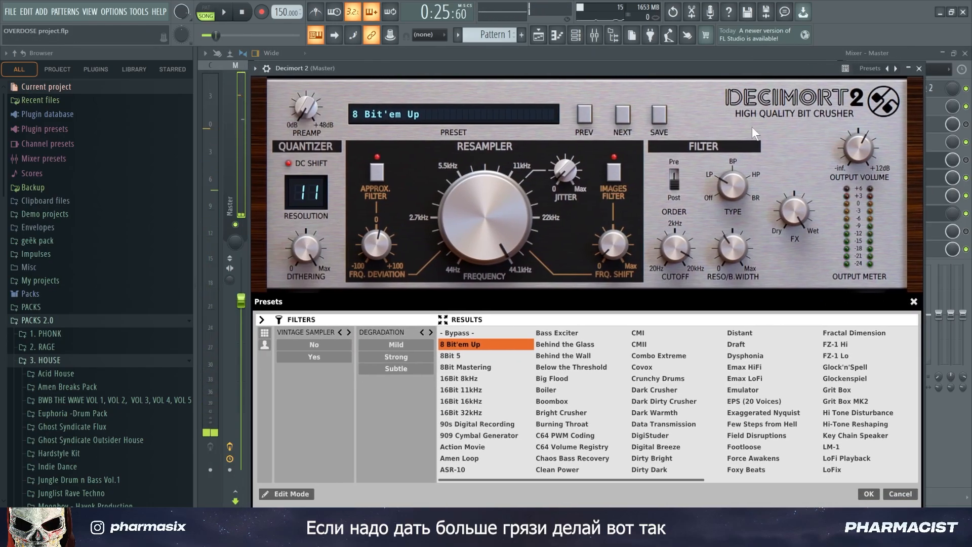
Audition a dirtier sound during playback with the preamp at 4 dB and the quantizer resolution at 2 and 8.
{"action": "key", "text": "space"}
{"action": "left_click_drag", "start_coordinate": [853, 159], "coordinate": [852, 132]}
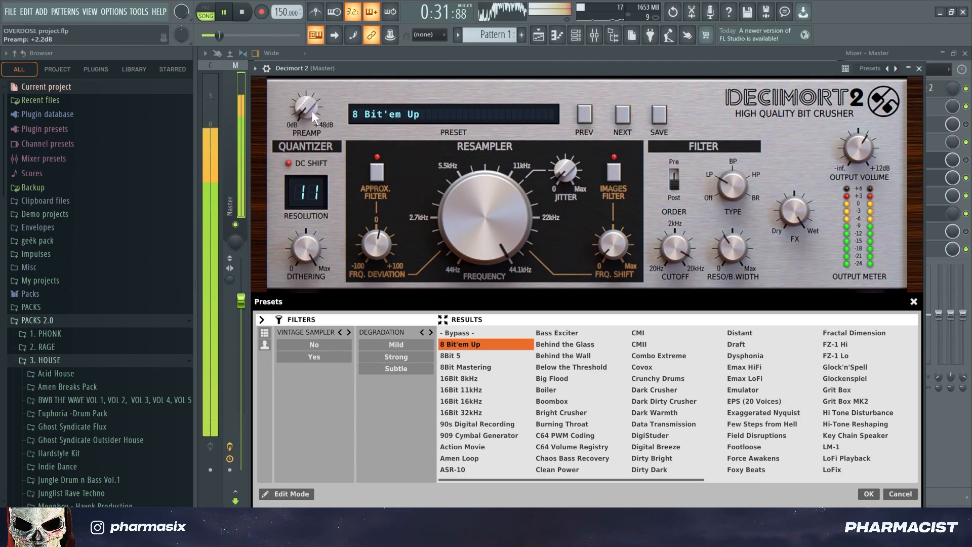
{"action": "left_click_drag", "start_coordinate": [469, 228], "coordinate": [466, 293]}
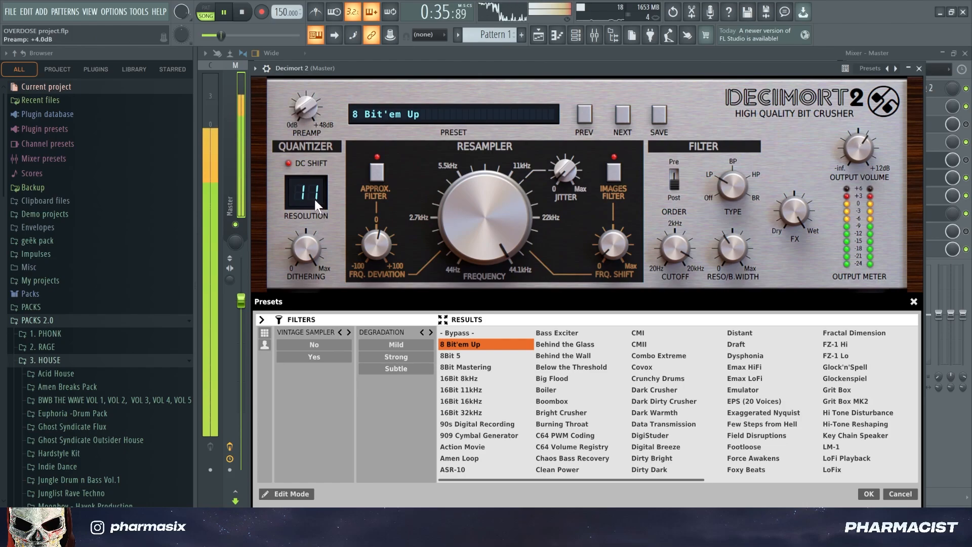
{"action": "left_click_drag", "start_coordinate": [315, 199], "coordinate": [313, 224]}
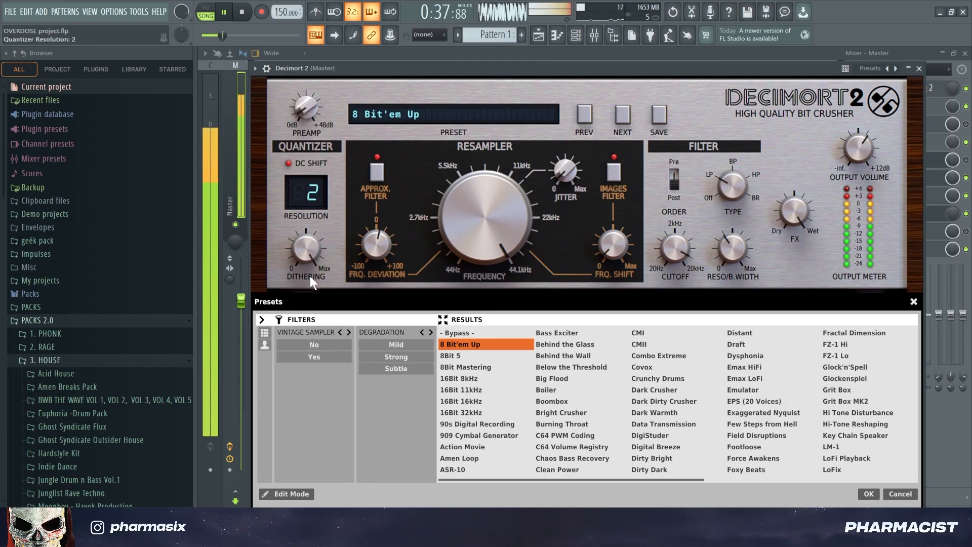
{"action": "left_click_drag", "start_coordinate": [309, 275], "coordinate": [315, 200]}
{"action": "left_click_drag", "start_coordinate": [351, 76], "coordinate": [361, 84]}
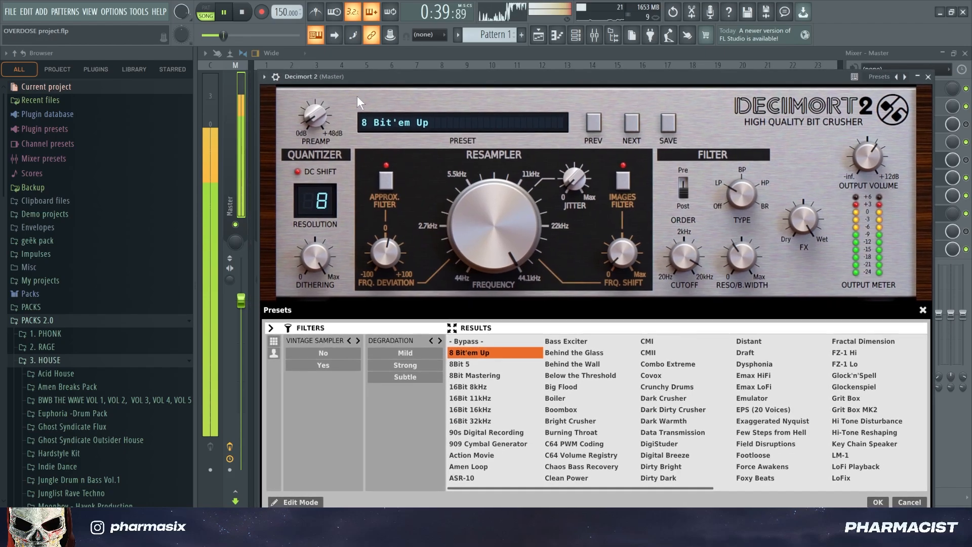
{"action": "left_click_drag", "start_coordinate": [323, 203], "coordinate": [323, 186]}
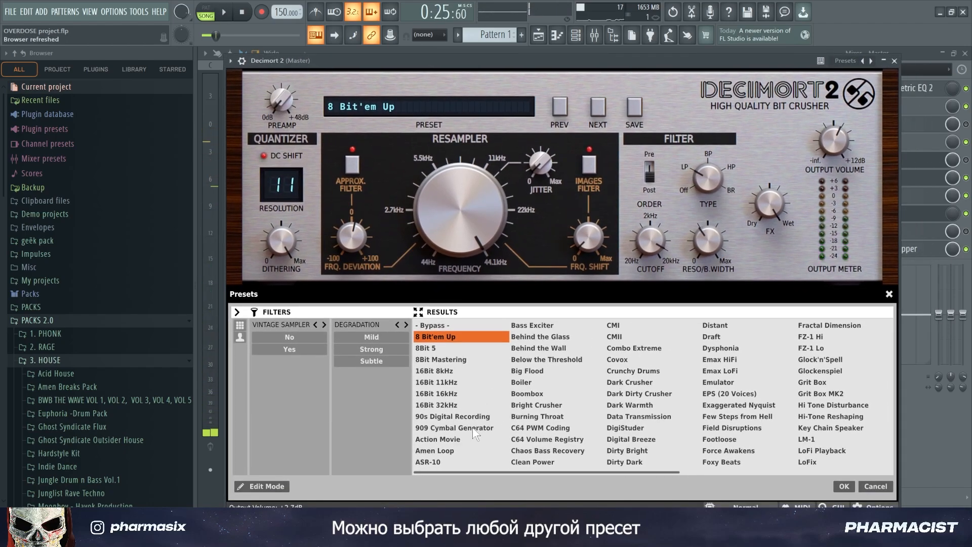
Load the 909 Cymbal Generator preset and audition it with resolution 8, preamp 5.7 dB and output volume 1.3 dB.
{"action": "left_click", "coordinate": [472, 427]}
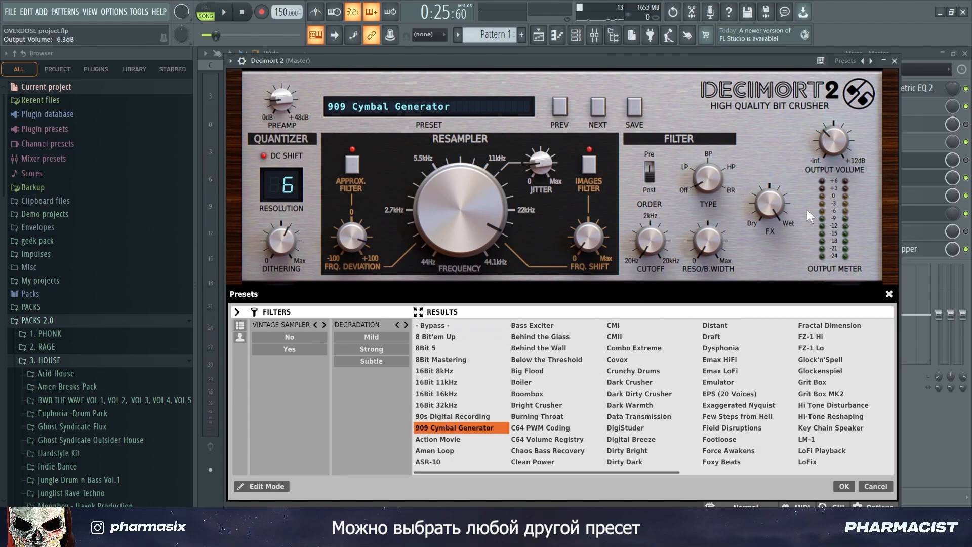
{"action": "key", "text": "space"}
{"action": "left_click_drag", "start_coordinate": [834, 130], "coordinate": [834, 116]}
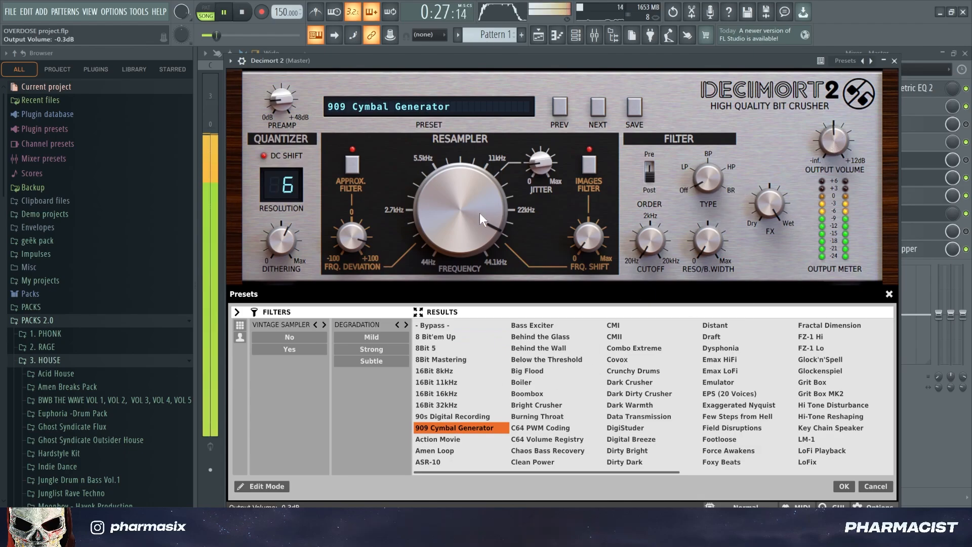
{"action": "left_click_drag", "start_coordinate": [481, 219], "coordinate": [449, 109]}
{"action": "left_click_drag", "start_coordinate": [289, 188], "coordinate": [292, 171]}
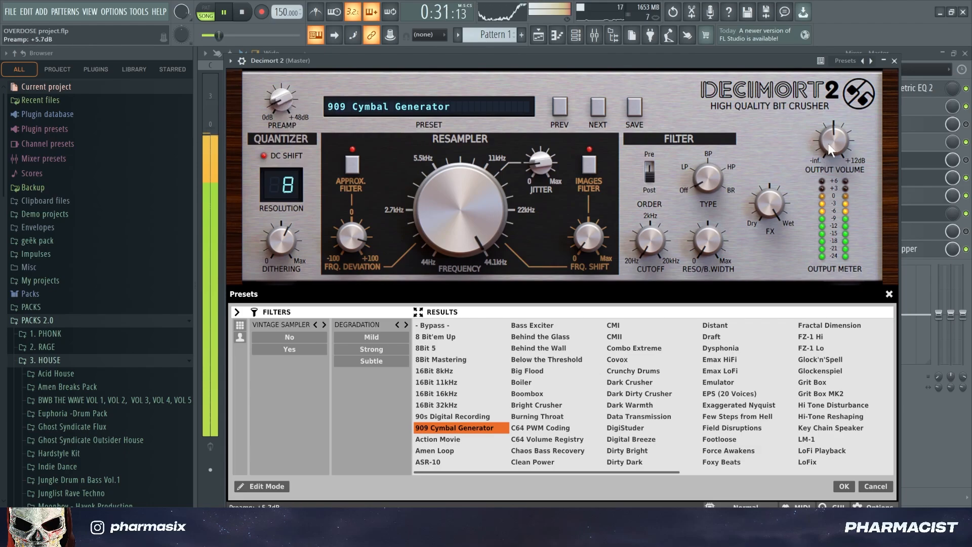
{"action": "left_click_drag", "start_coordinate": [831, 145], "coordinate": [831, 135]}
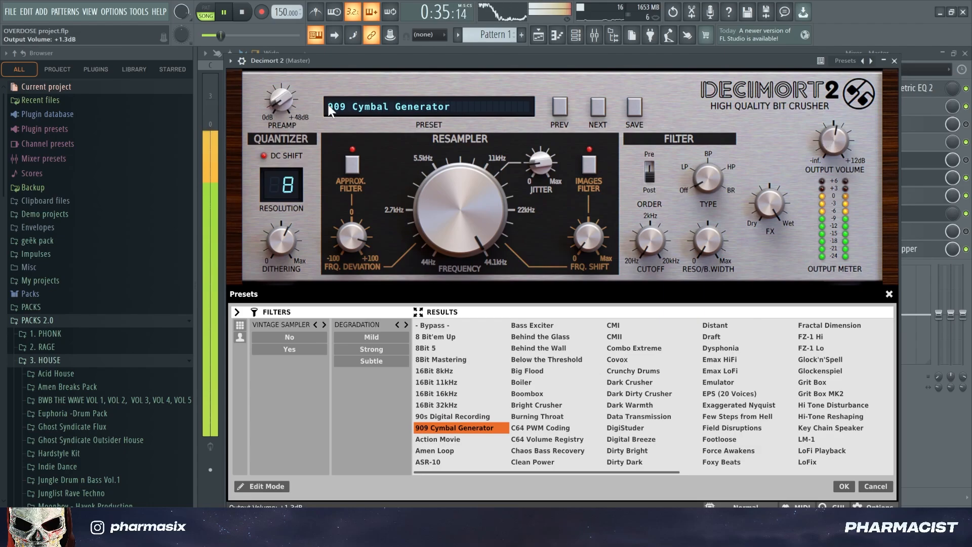
{"action": "key", "text": "space"}
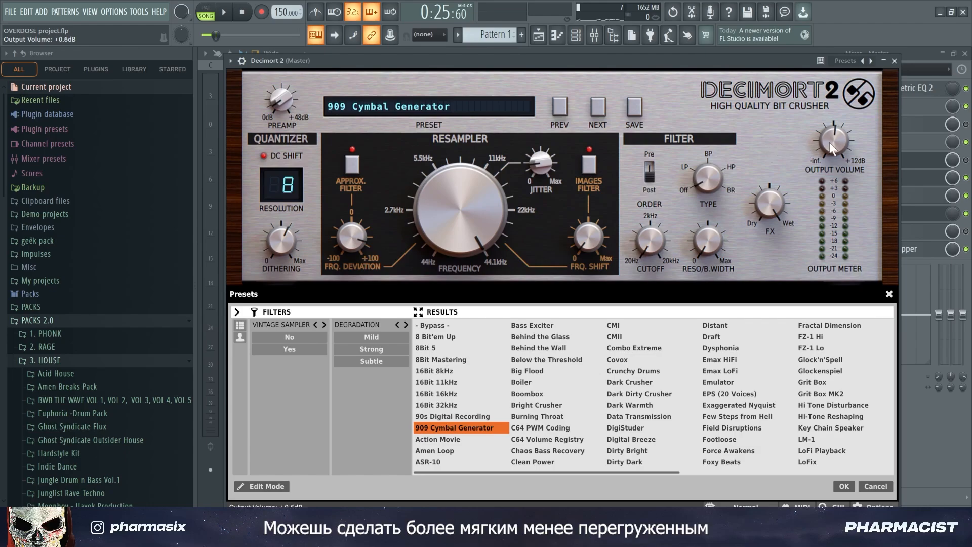
Reload the 8 Bit'em Up preset, set the resampler frequency to 44100 Hz and raise the output volume.
{"action": "scroll", "coordinate": [280, 195], "scroll_direction": "up", "scroll_amount": 6}
{"action": "left_click", "coordinate": [450, 337]}
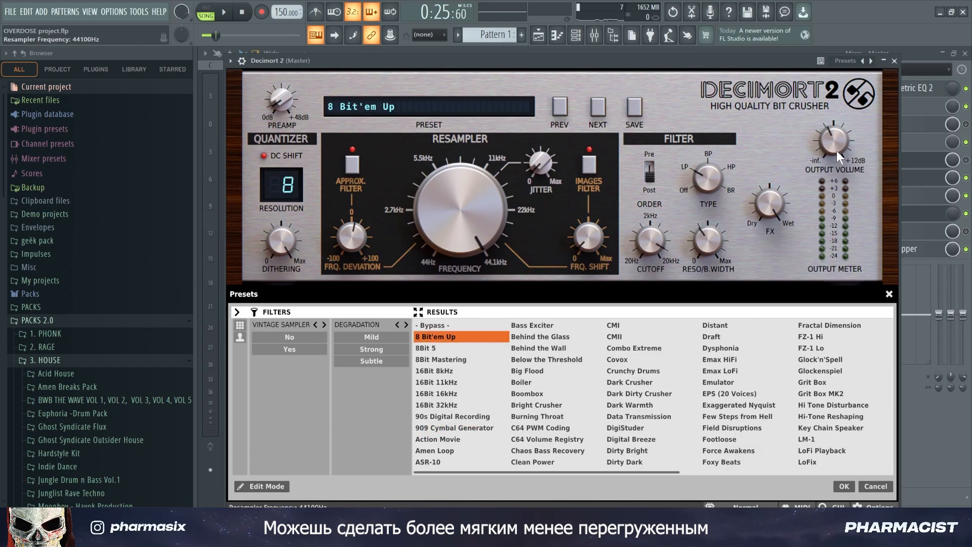
{"action": "scroll", "coordinate": [836, 150], "scroll_direction": "up", "scroll_amount": 2}
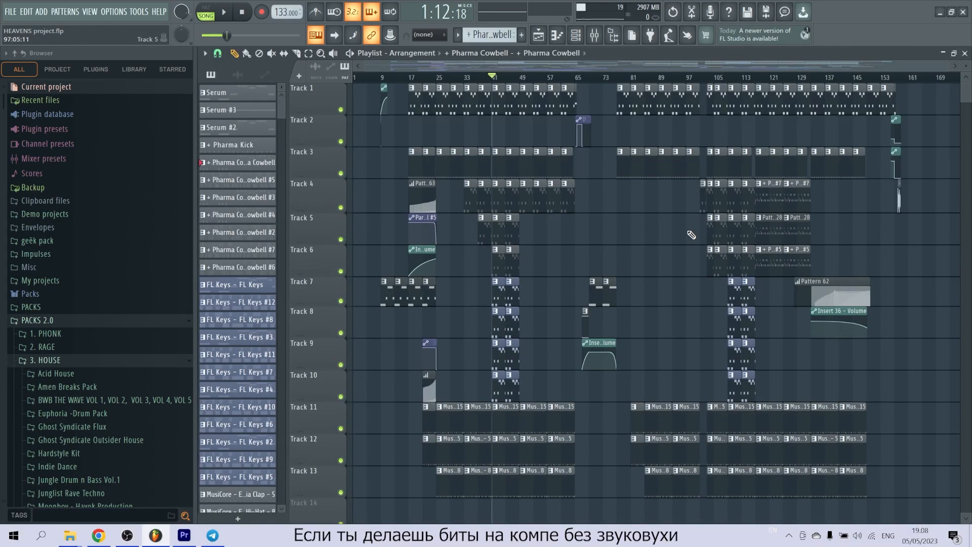
Check the Windows speaker volume level while the HEAVENS project is open.
{"action": "left_click", "coordinate": [857, 535]}
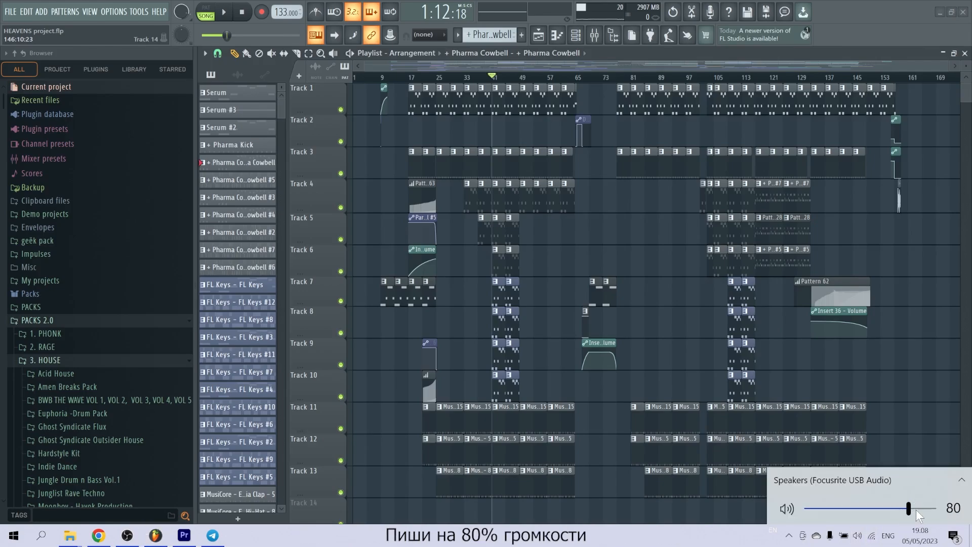
{"action": "left_click", "coordinate": [684, 531]}
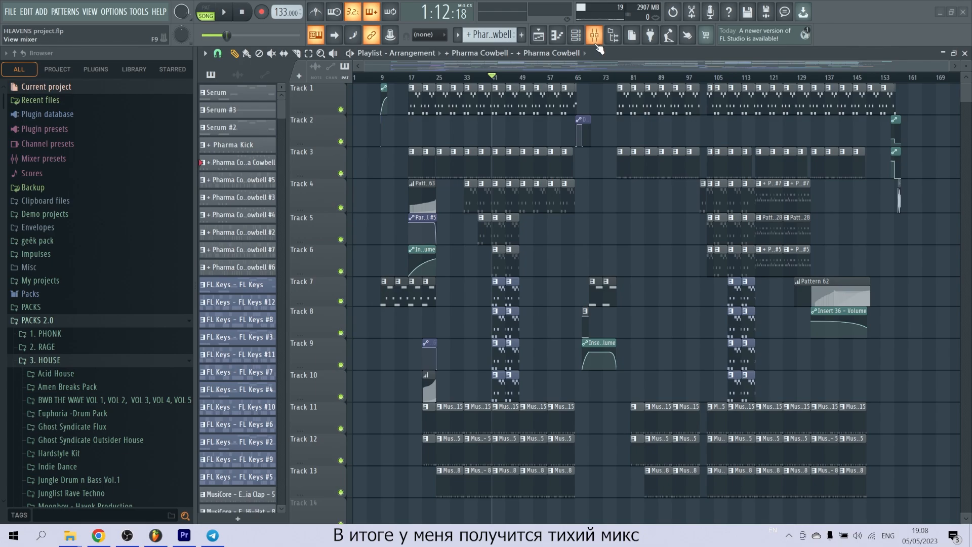
Lower the mixer faders of Inserts 3, 4, 5 and 6 in the HEAVENS project.
{"action": "left_click", "coordinate": [594, 35]}
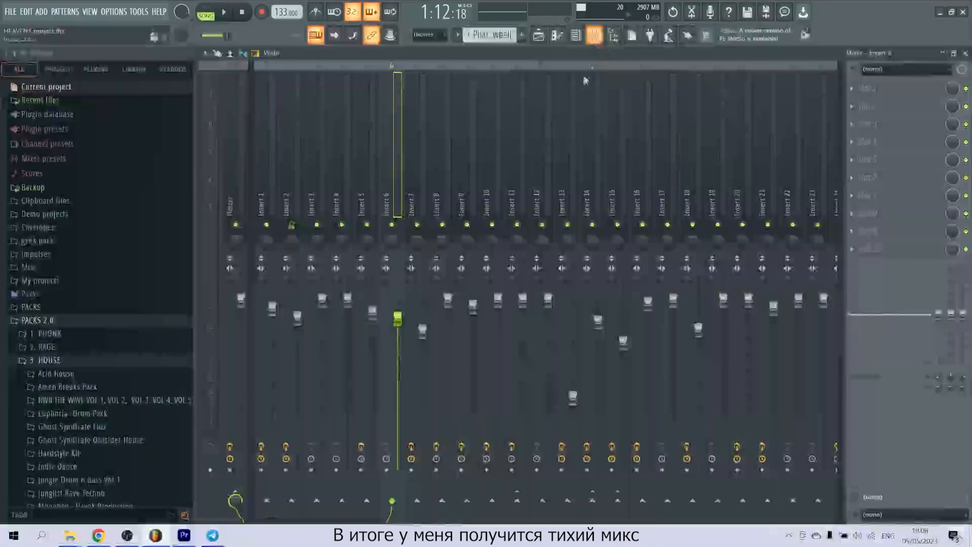
{"action": "left_click_drag", "start_coordinate": [322, 300], "coordinate": [322, 323]}
{"action": "left_click_drag", "start_coordinate": [347, 299], "coordinate": [373, 358]}
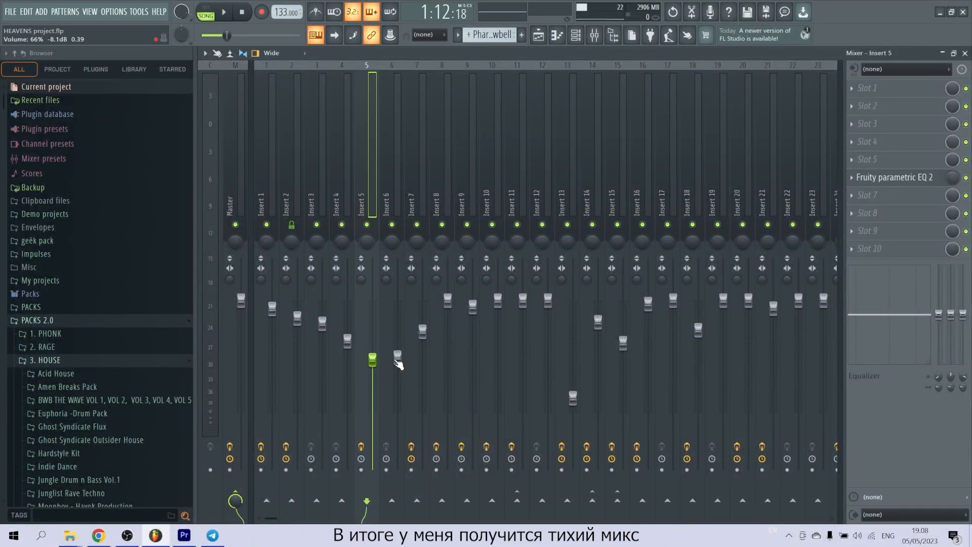
{"action": "left_click_drag", "start_coordinate": [397, 358], "coordinate": [397, 365]}
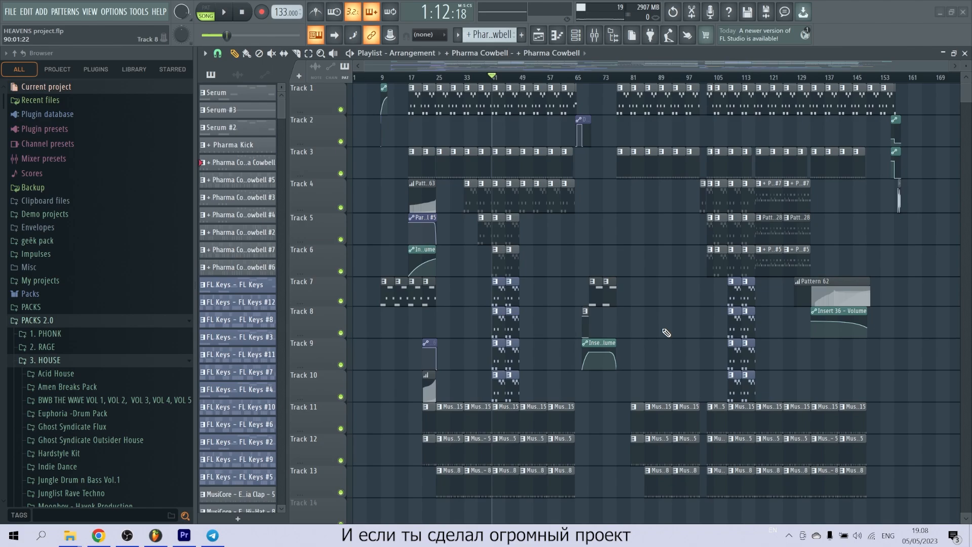